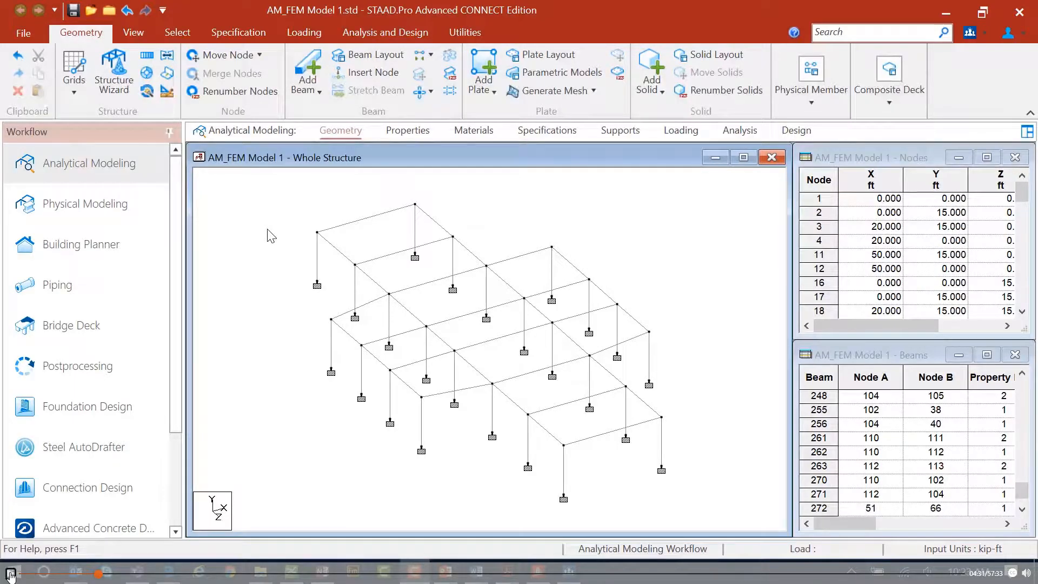
pyautogui.press('Escape')
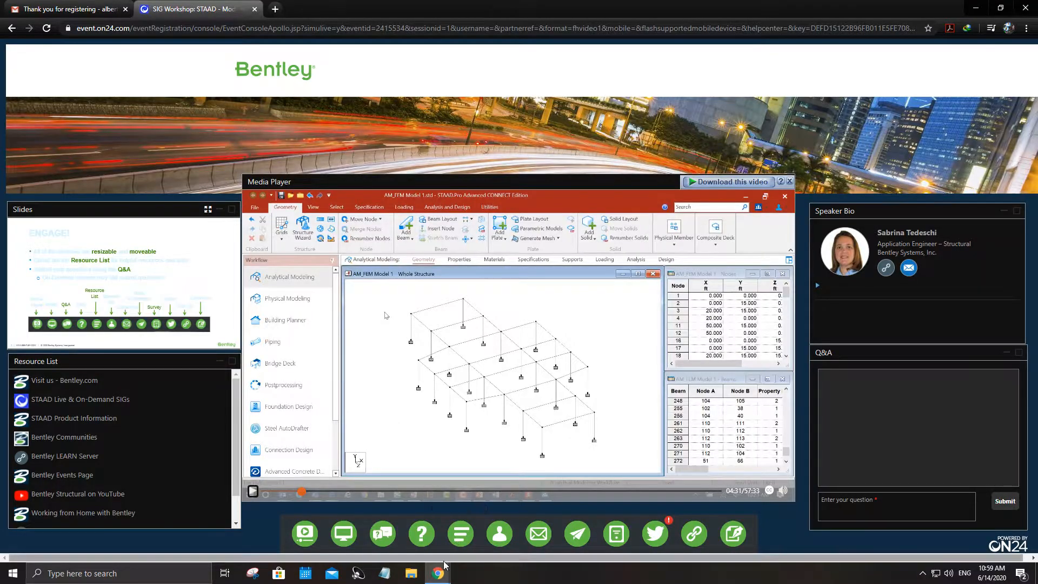
pyautogui.moveTo(439, 576)
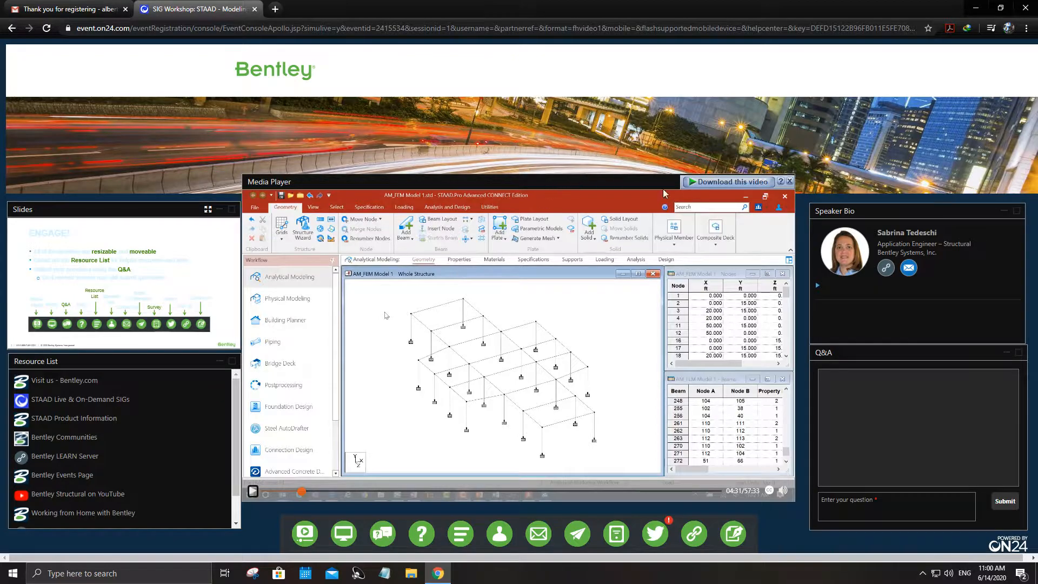
pyautogui.moveTo(648, 183); pyautogui.dragTo(674, 219)
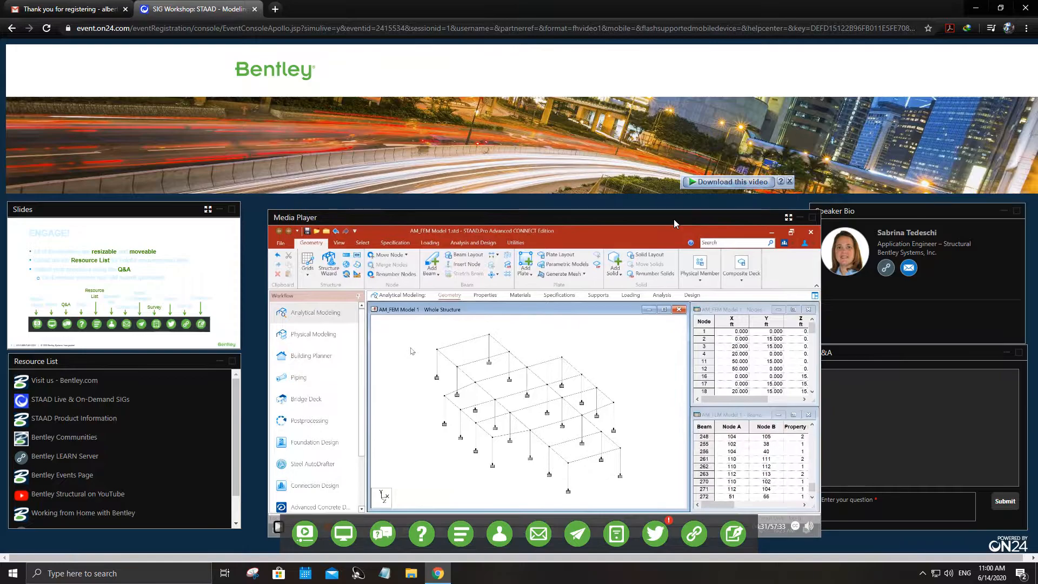
pyautogui.click(788, 219)
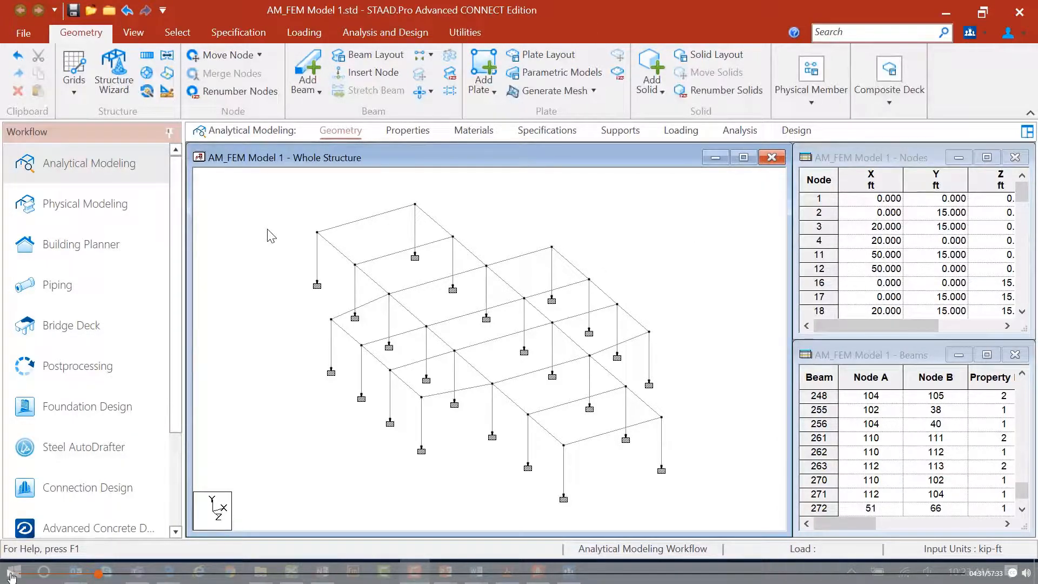
pyautogui.click(11, 573)
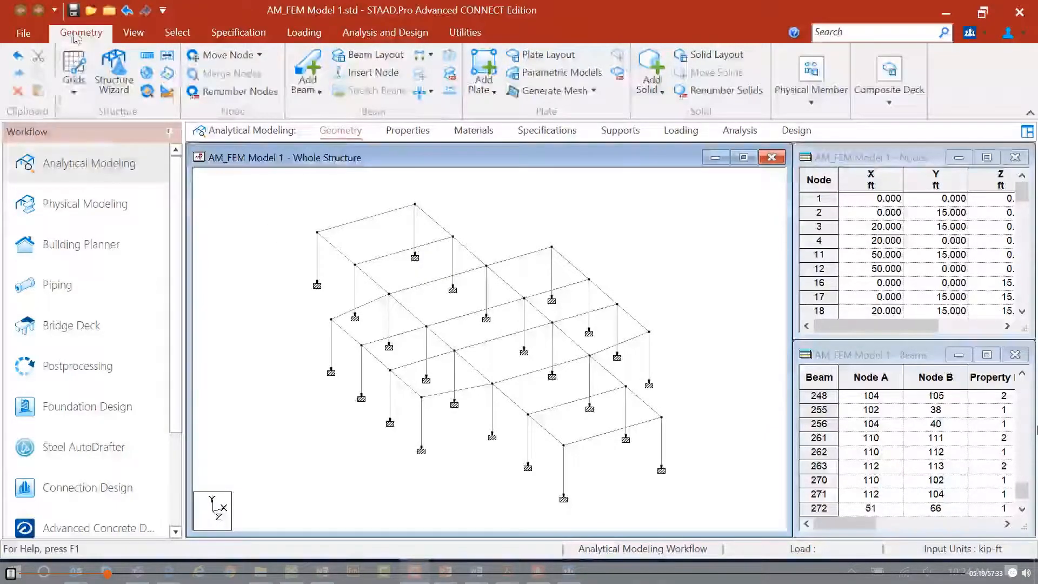
# Add a four-node plate over the upper-left roof bay by picking its four corner nodes.
pyautogui.click(479, 91)
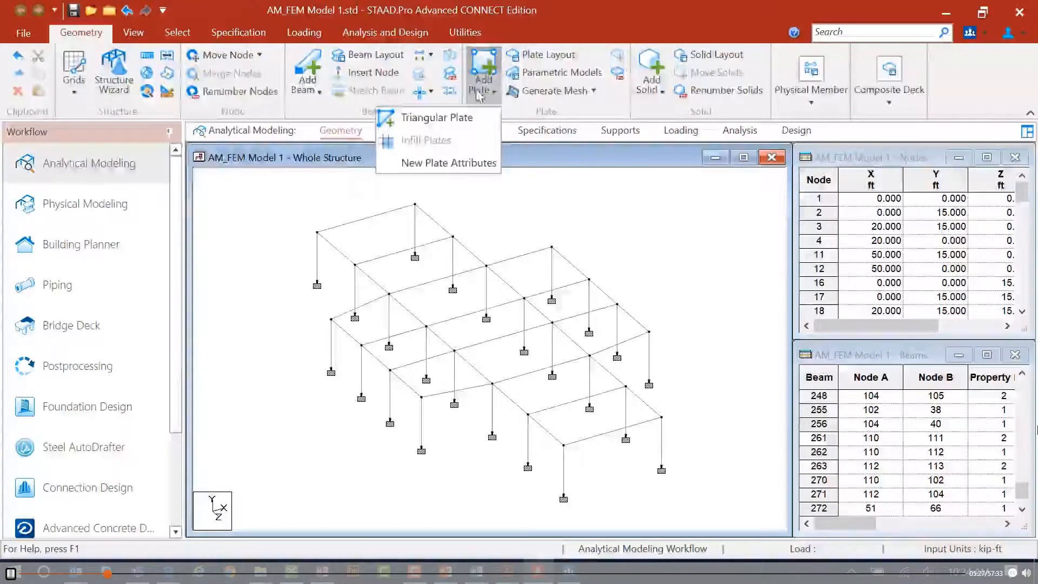
pyautogui.click(465, 117)
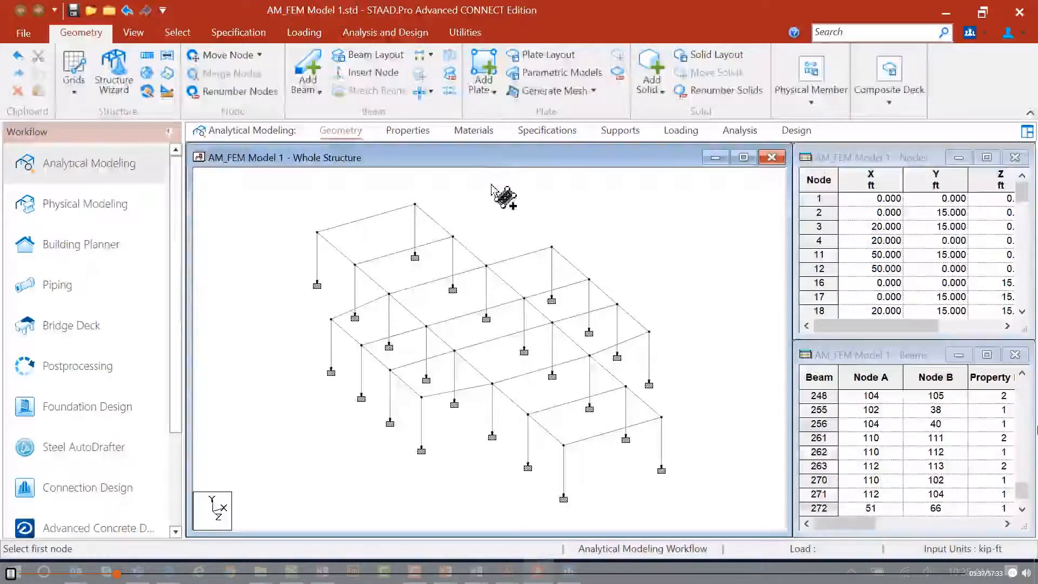
pyautogui.click(318, 236)
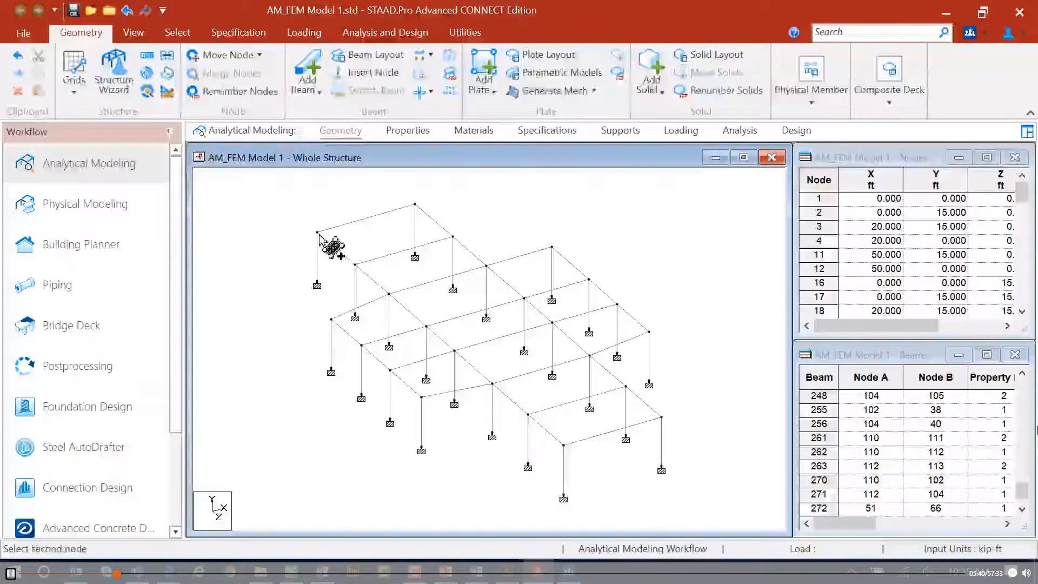
pyautogui.click(355, 264)
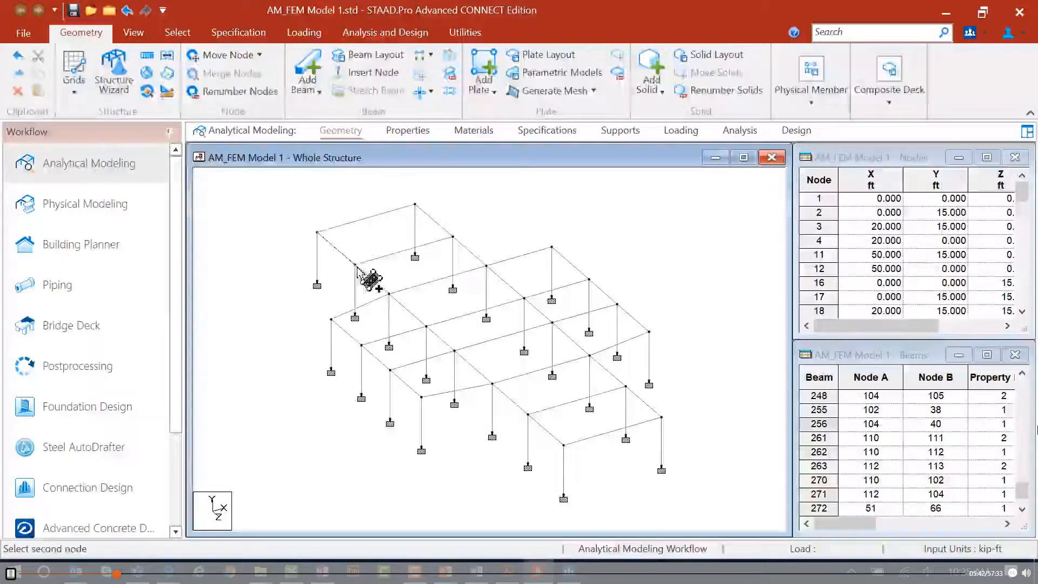
pyautogui.click(454, 237)
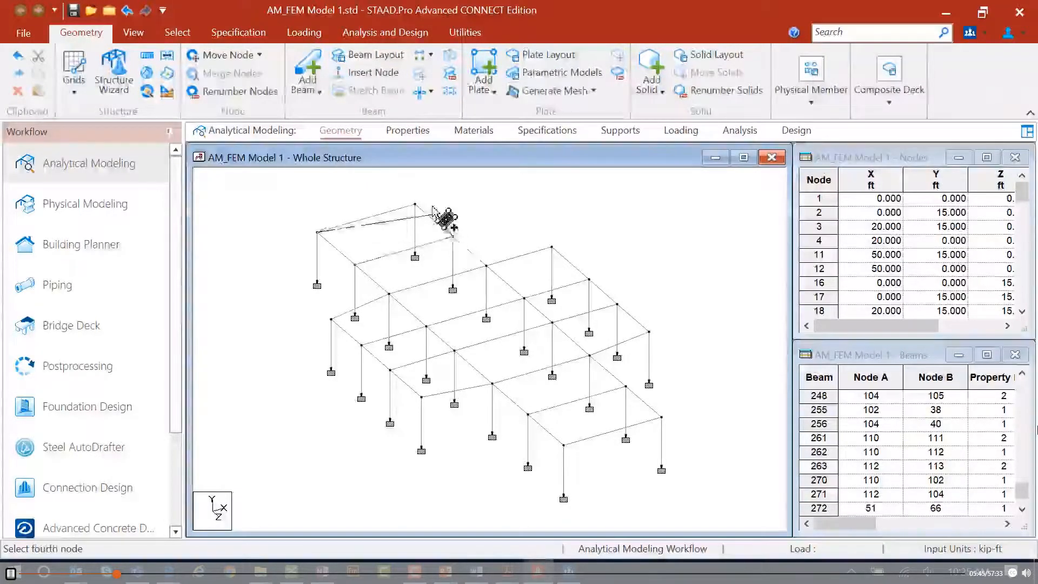
pyautogui.click(415, 205)
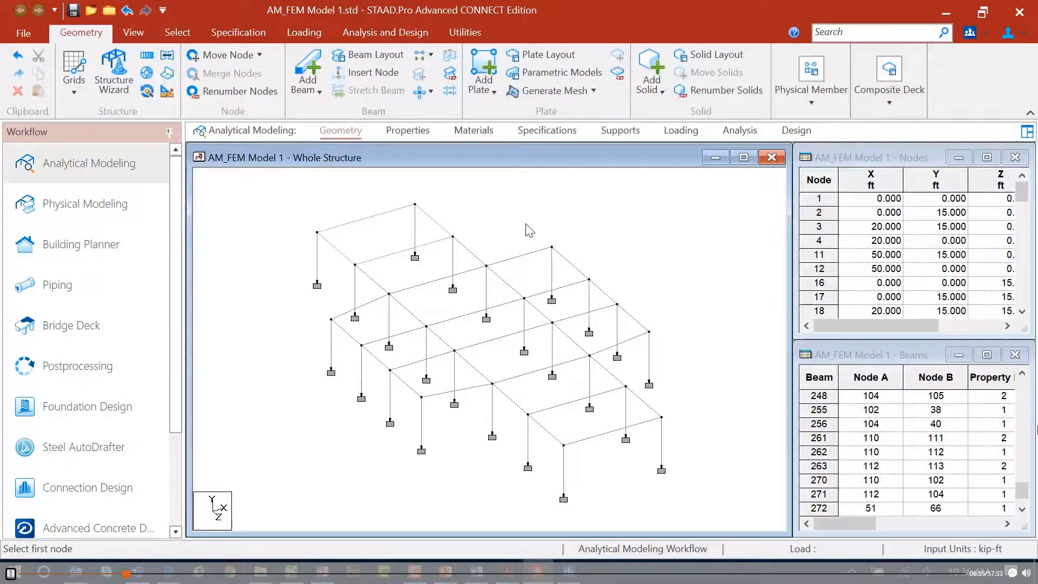
# Select the new roof plate and mesh it with quadrilateral meshing, 10 divisions along each side.
pyautogui.click(177, 34)
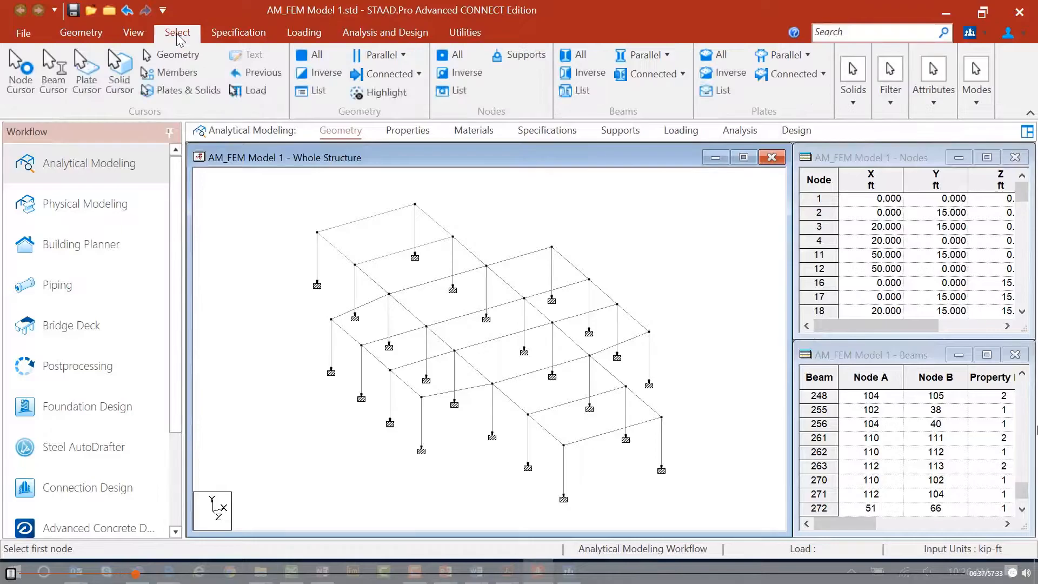
pyautogui.click(85, 75)
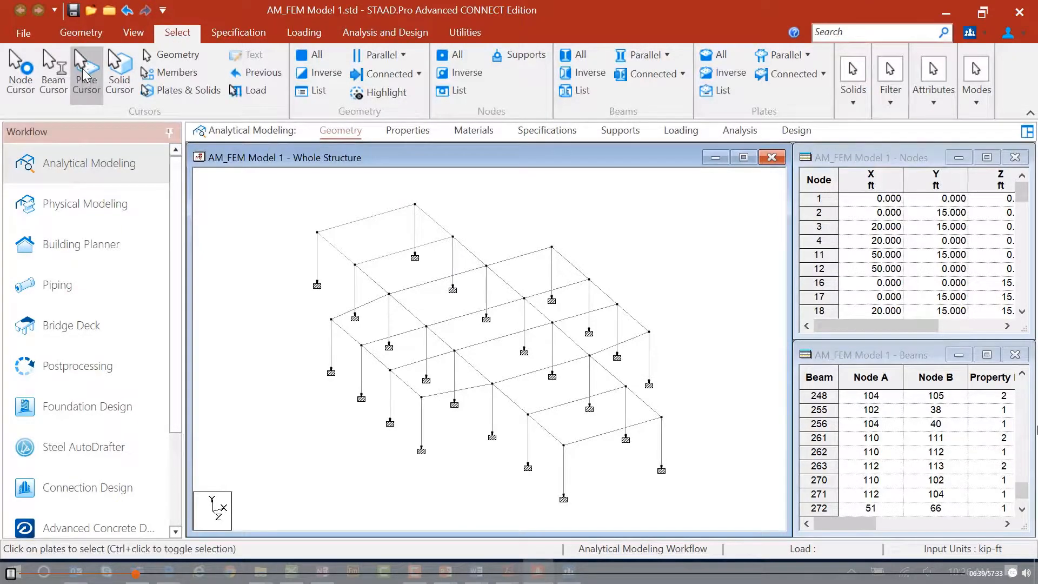
pyautogui.click(349, 238)
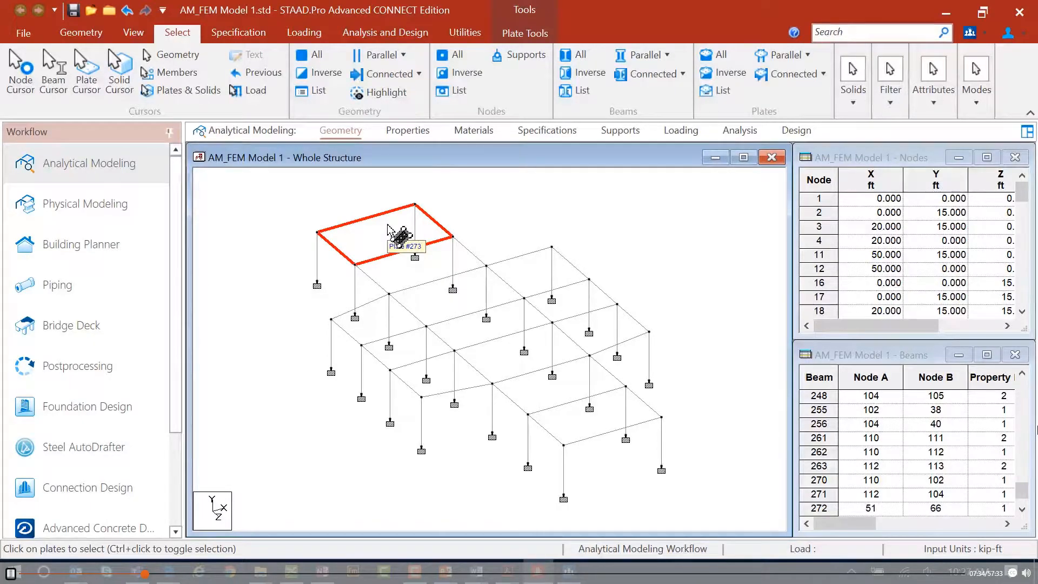
pyautogui.click(516, 38)
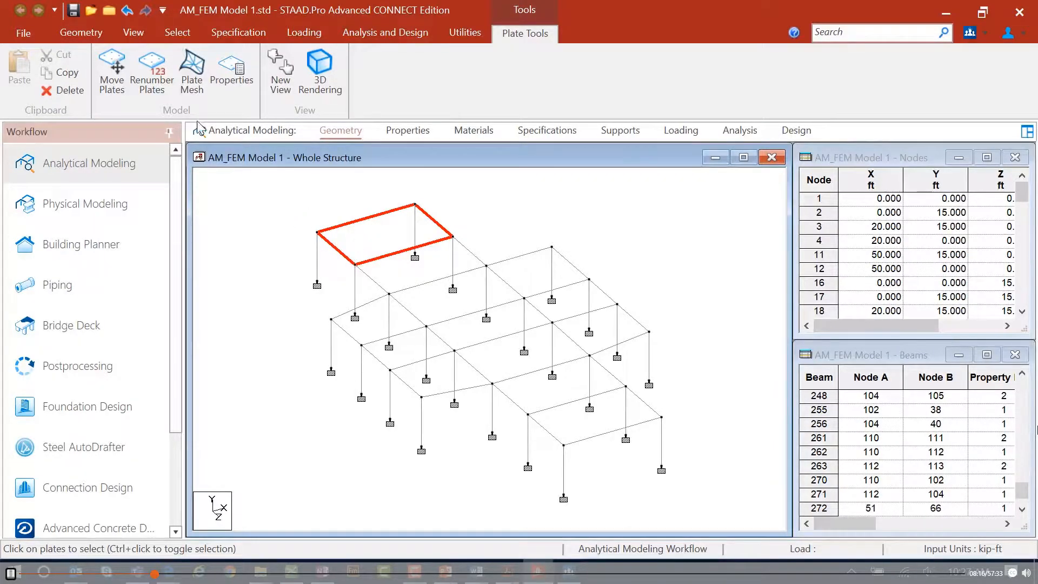
pyautogui.click(193, 91)
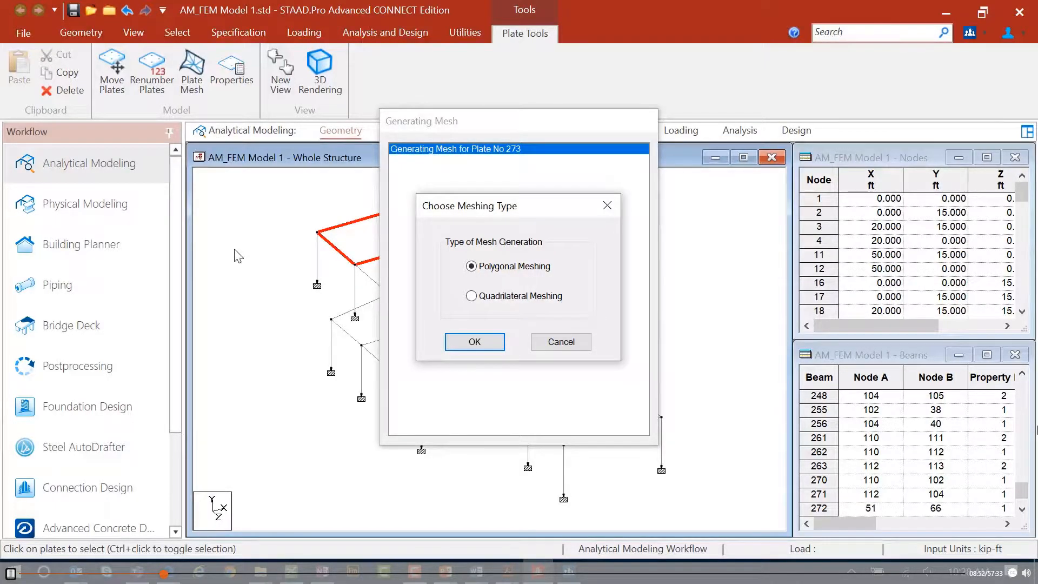
pyautogui.click(470, 296)
pyautogui.click(461, 346)
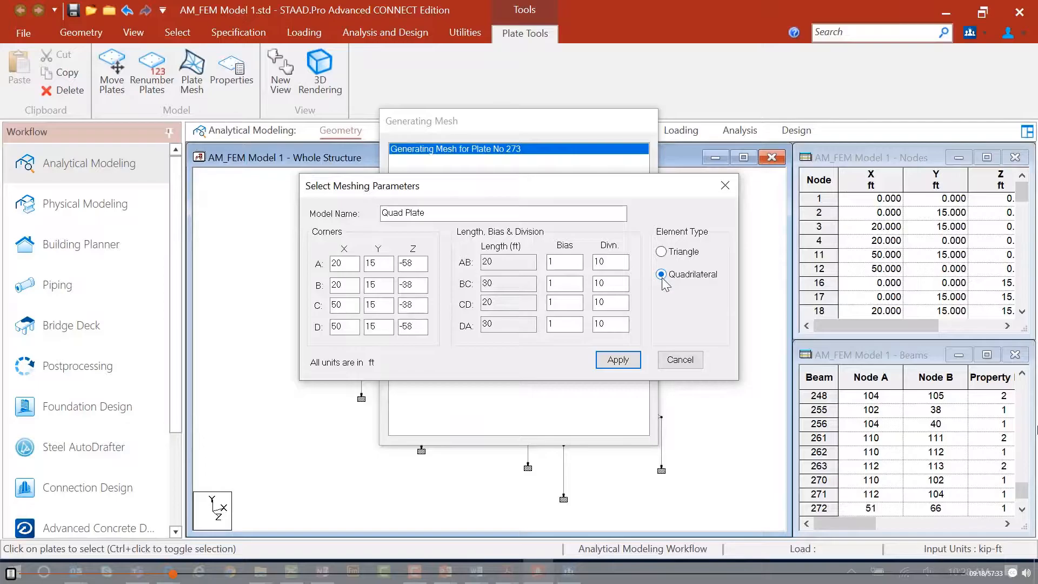
pyautogui.doubleClick(614, 263)
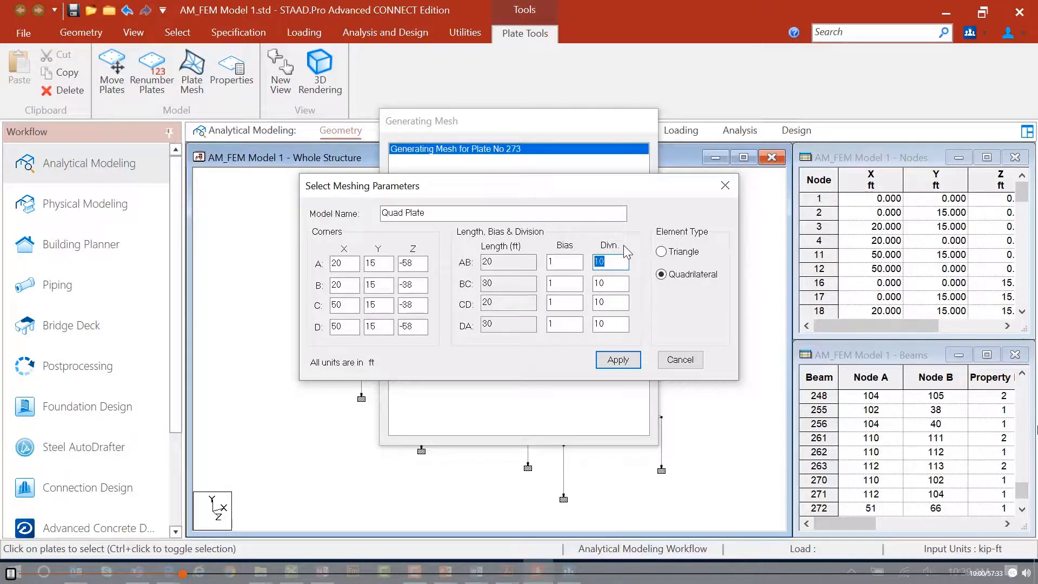
pyautogui.click(618, 360)
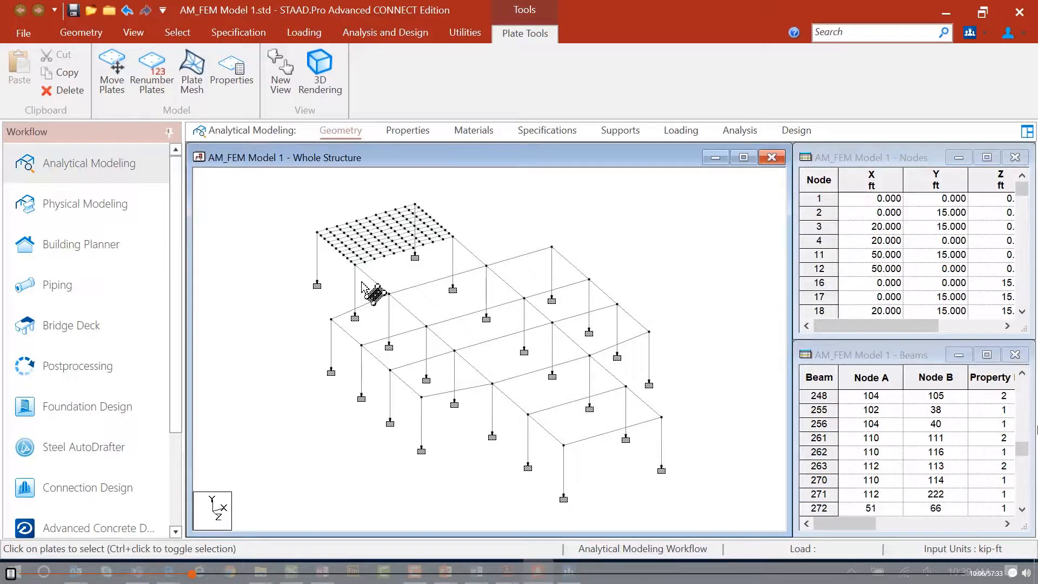
# Inspect the individual beams along the meshed plate's edge by selecting them one by one.
pyautogui.click(177, 32)
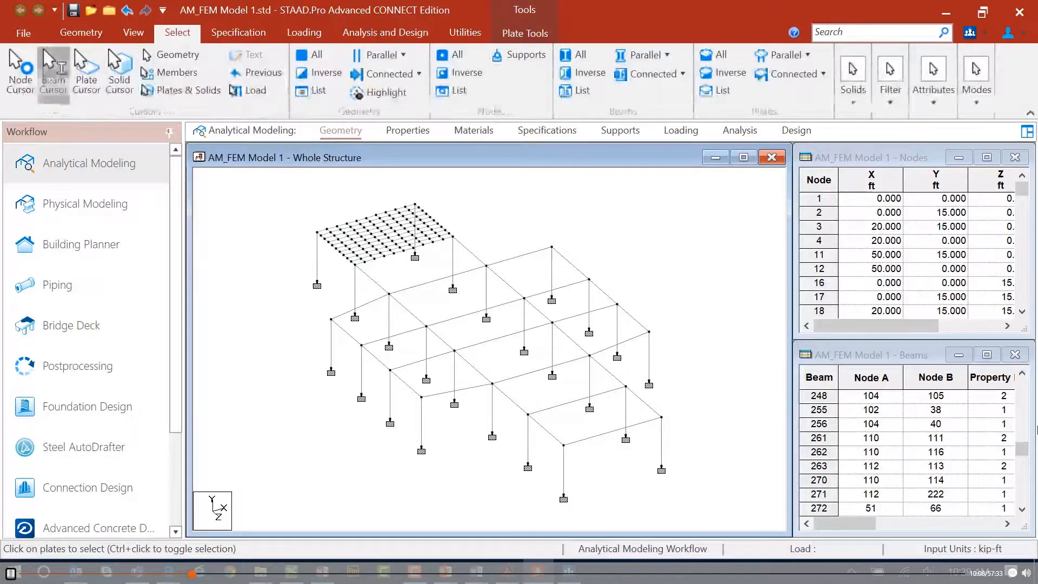
pyautogui.scroll(3, 382, 259)
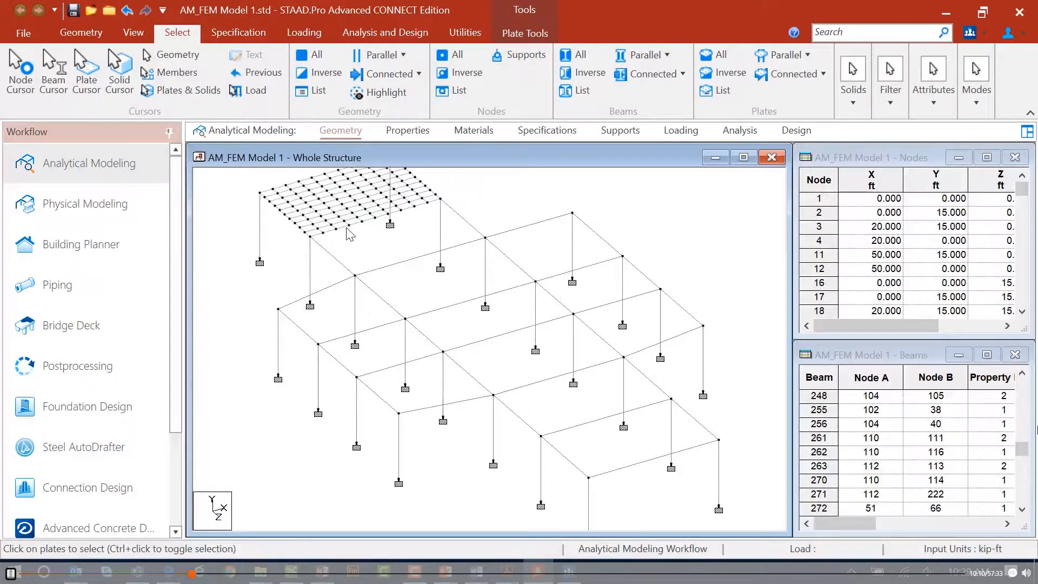
pyautogui.click(343, 227)
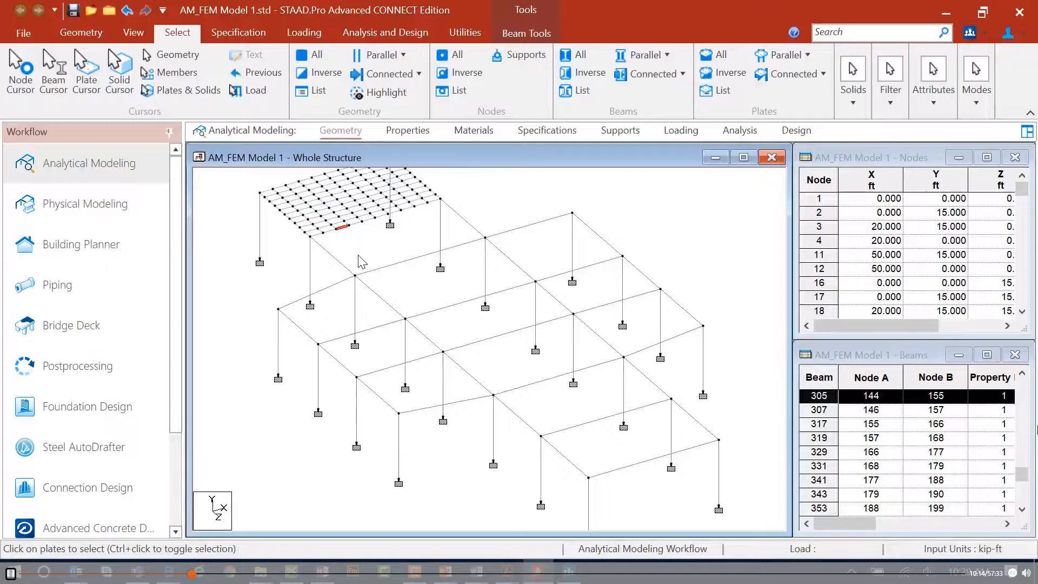
pyautogui.click(355, 224)
pyautogui.click(368, 223)
pyautogui.click(383, 218)
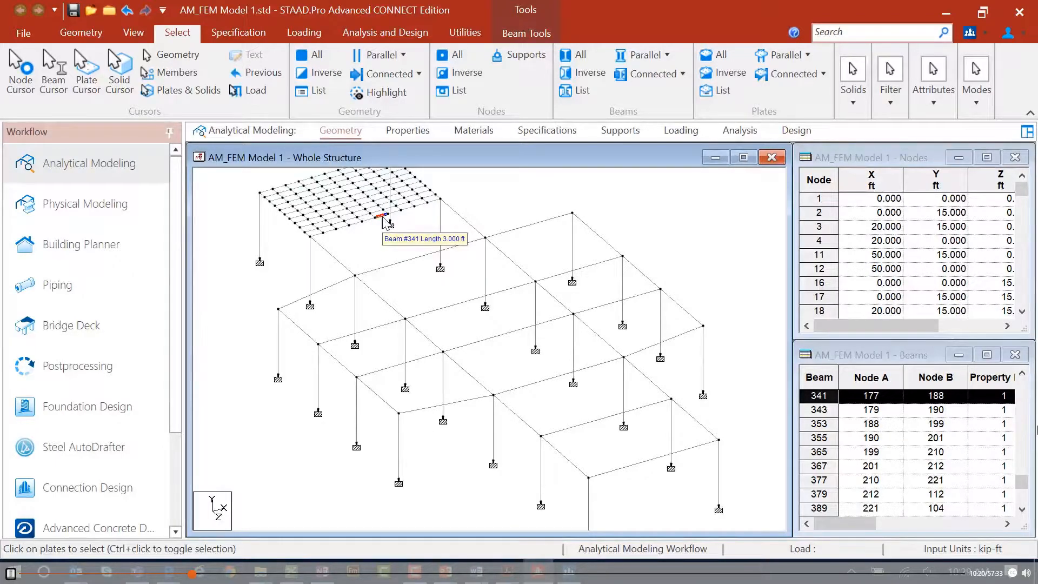
pyautogui.click(368, 255)
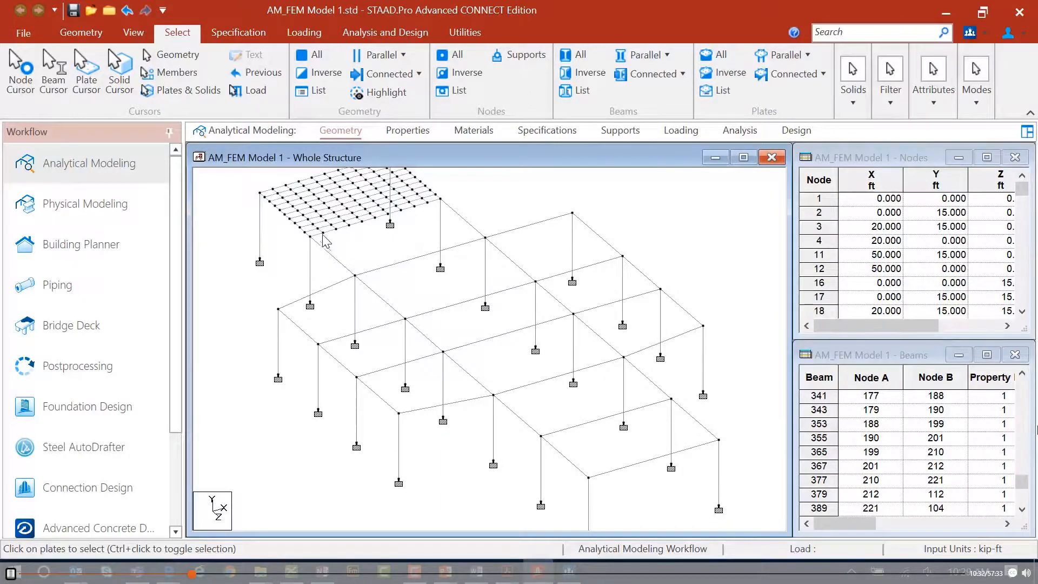
# Save the modified model.
pyautogui.click(134, 33)
pyautogui.click(207, 67)
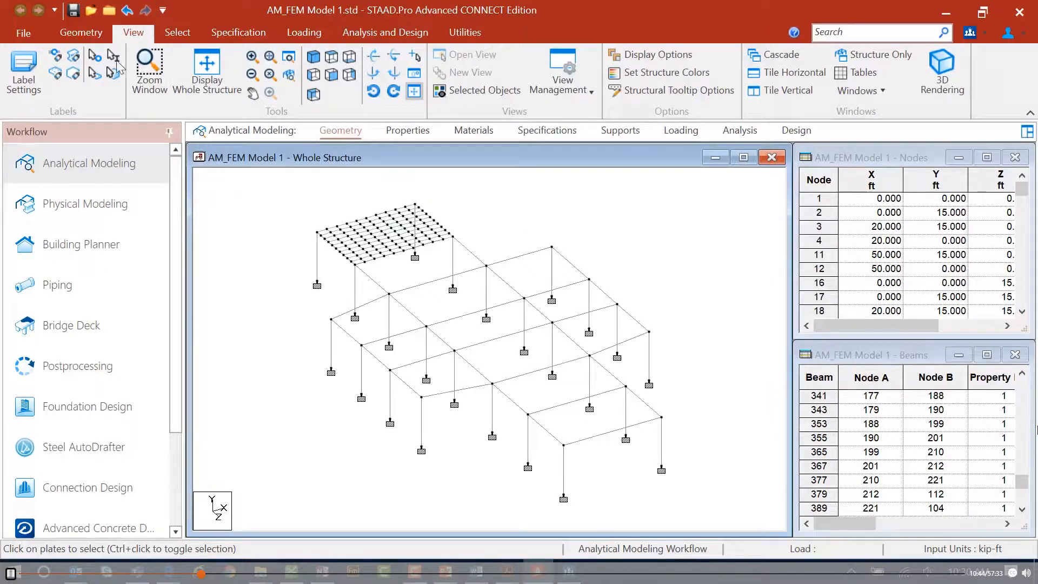
pyautogui.click(75, 10)
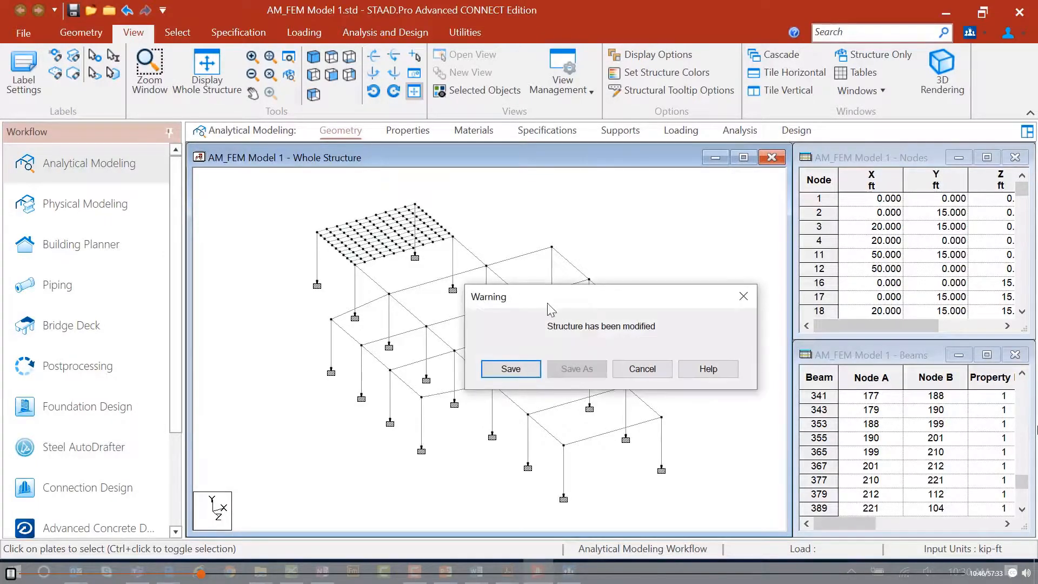
pyautogui.click(540, 369)
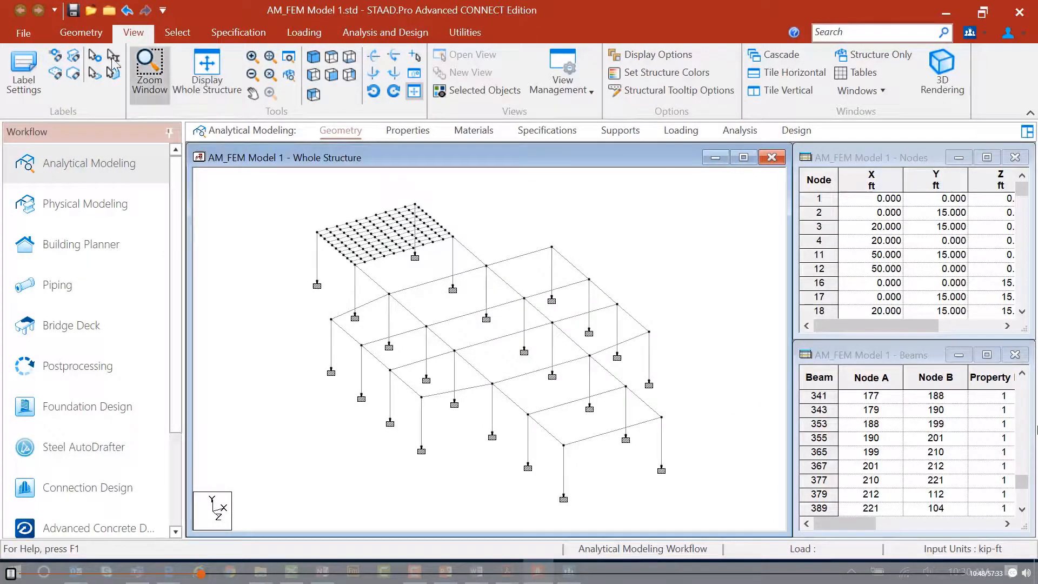
# Start mesh generation over the middle floor bay by picking its corner nodes and choosing polygonal meshing.
pyautogui.click(80, 35)
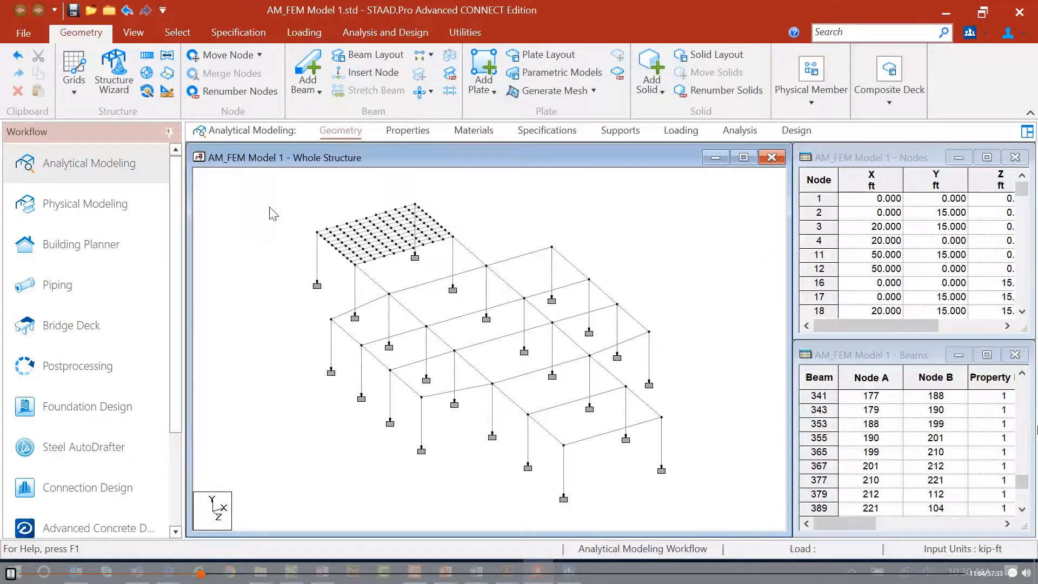
pyautogui.click(540, 89)
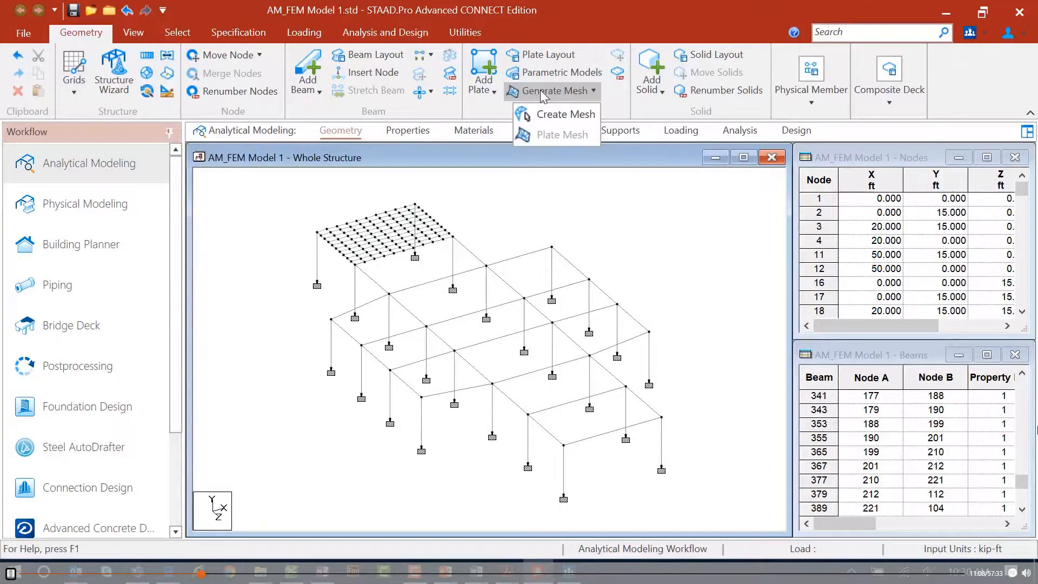
pyautogui.click(546, 115)
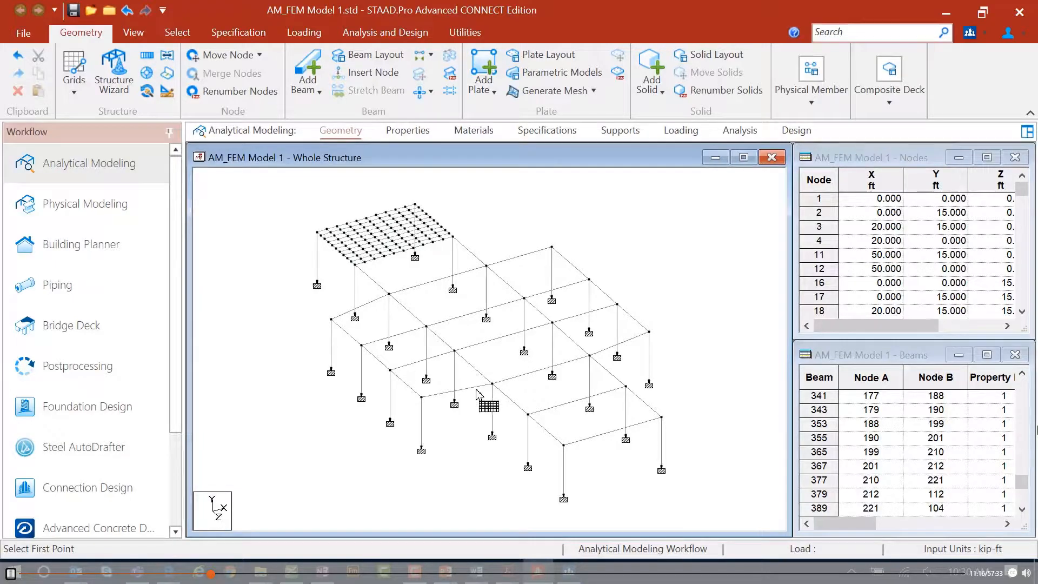
pyautogui.click(454, 352)
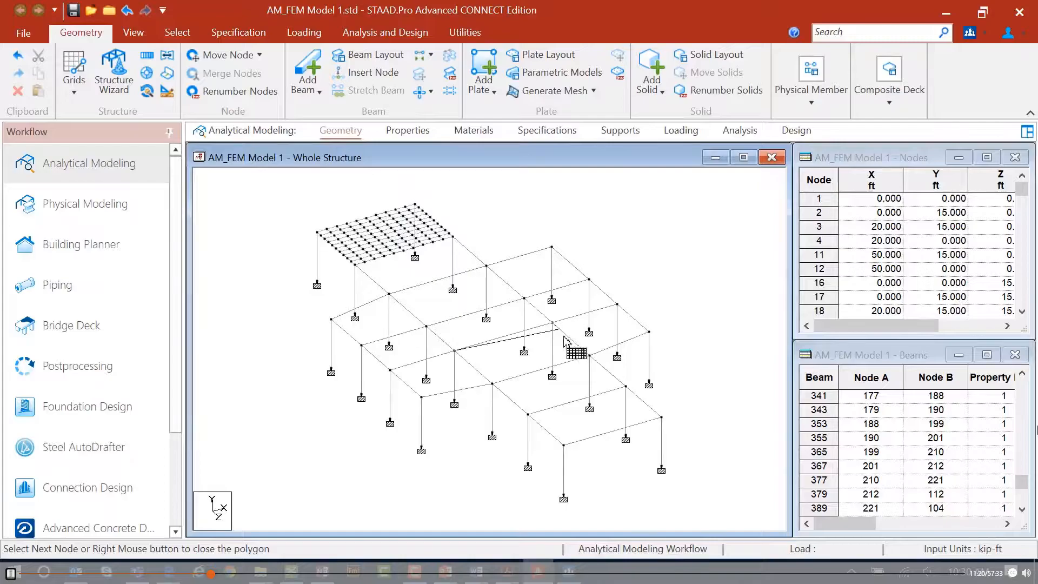
pyautogui.click(589, 355)
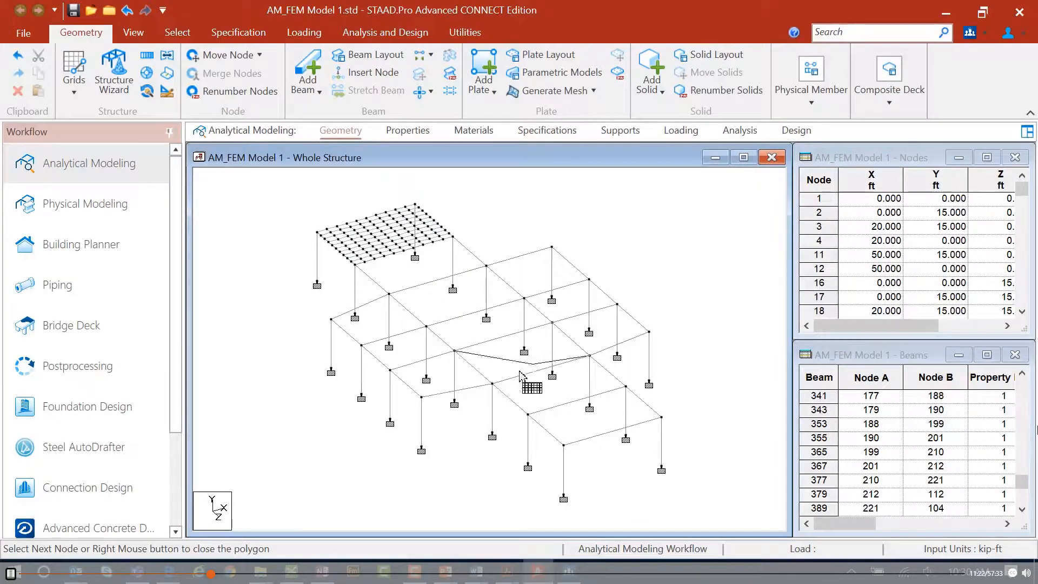
pyautogui.click(493, 383)
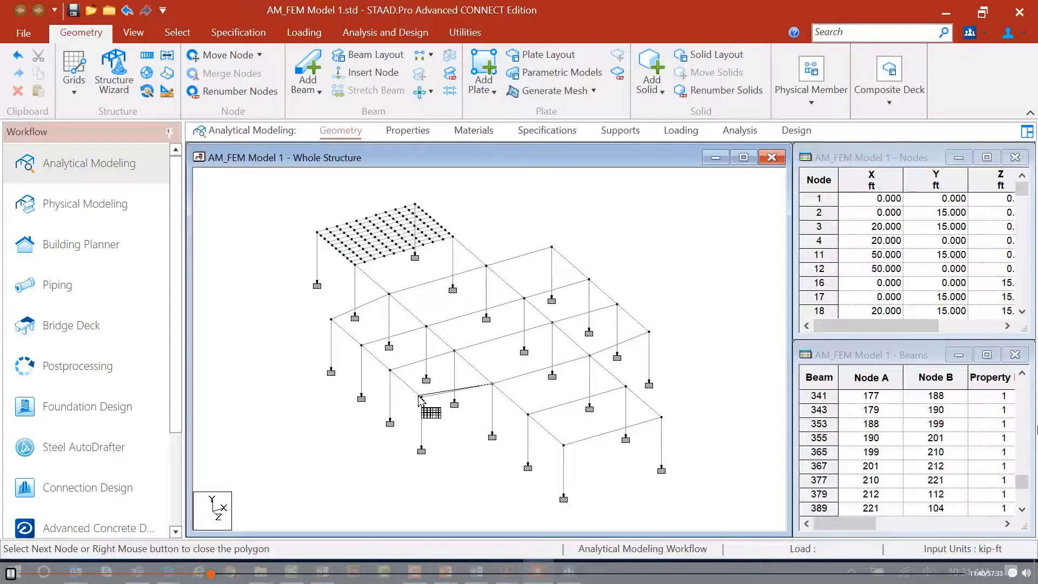
pyautogui.click(492, 383)
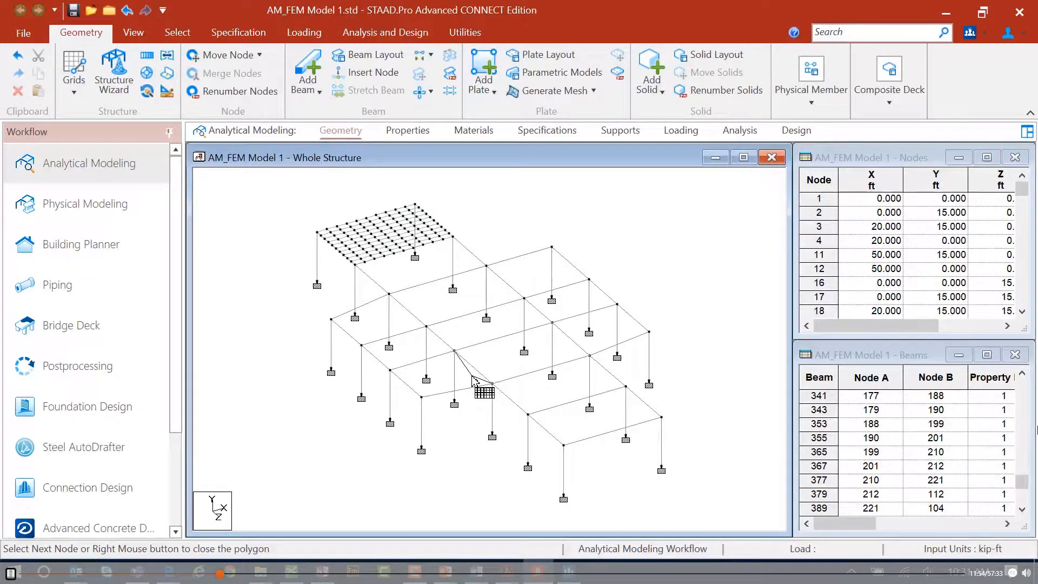
pyautogui.click(454, 352)
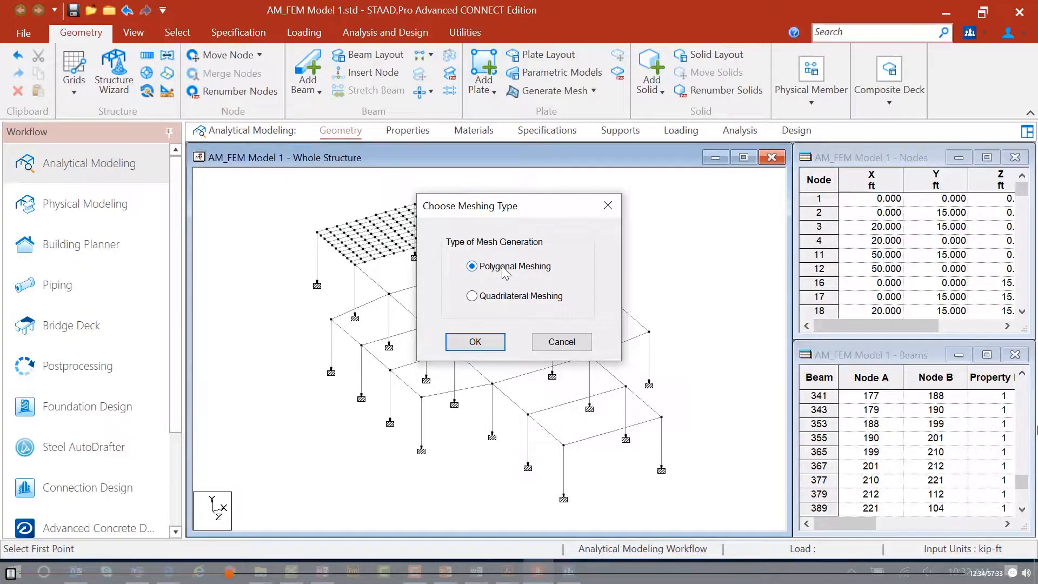
pyautogui.click(485, 340)
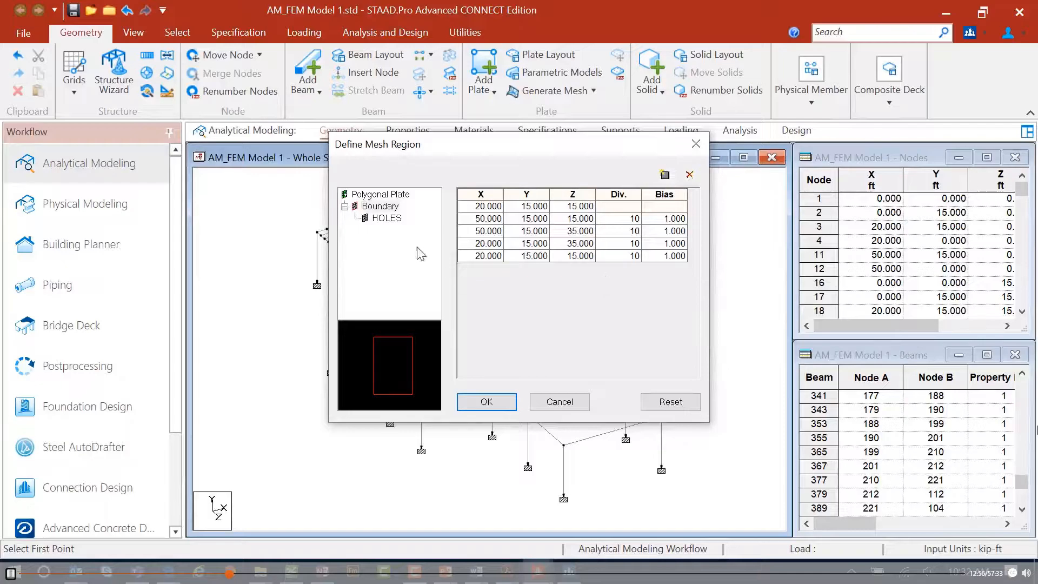
# Add a polygon-type hole to the mesh region and give it five vertex rows.
pyautogui.click(387, 218)
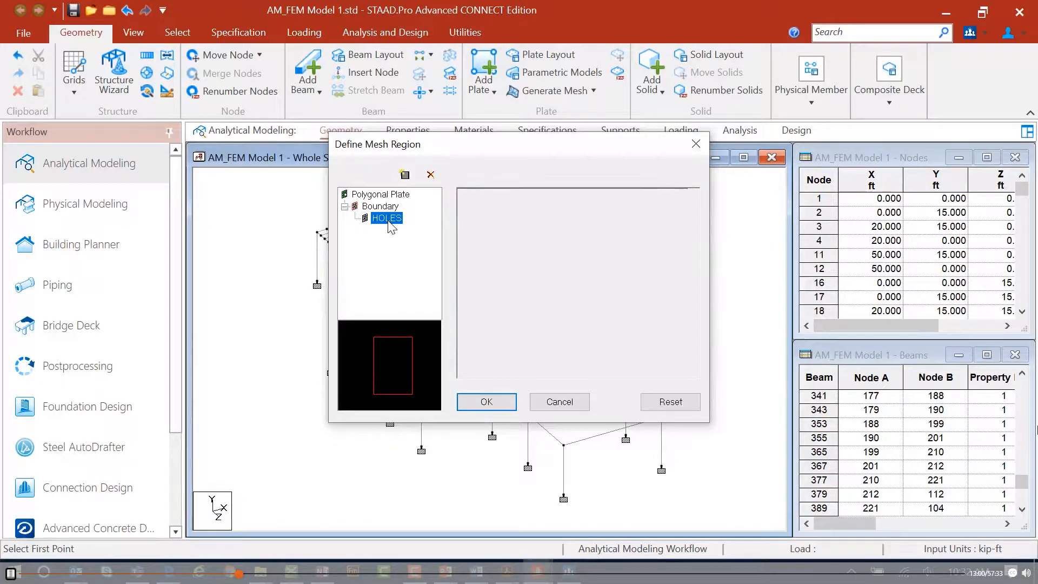
pyautogui.click(404, 176)
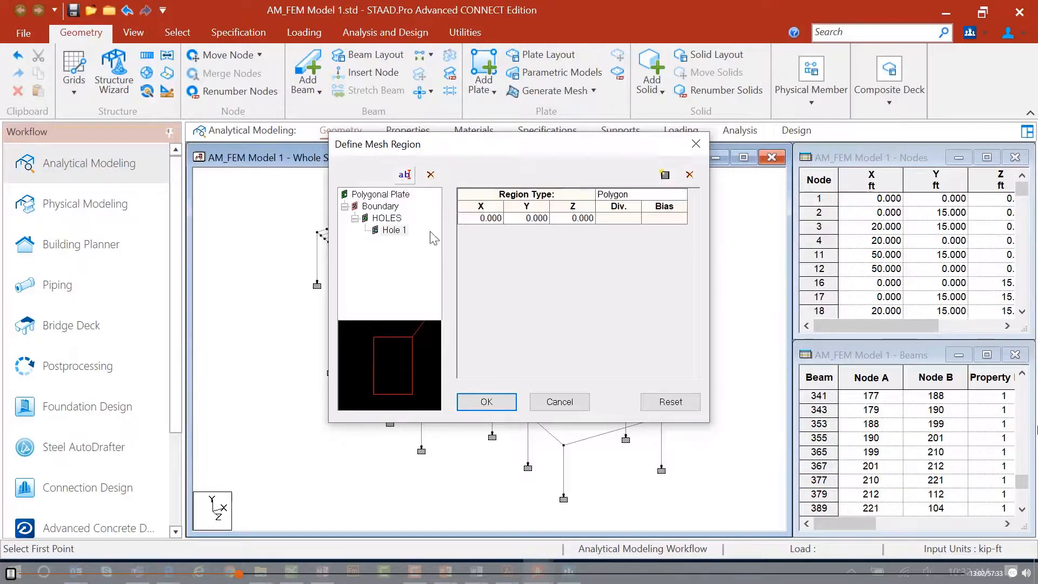
pyautogui.click(650, 194)
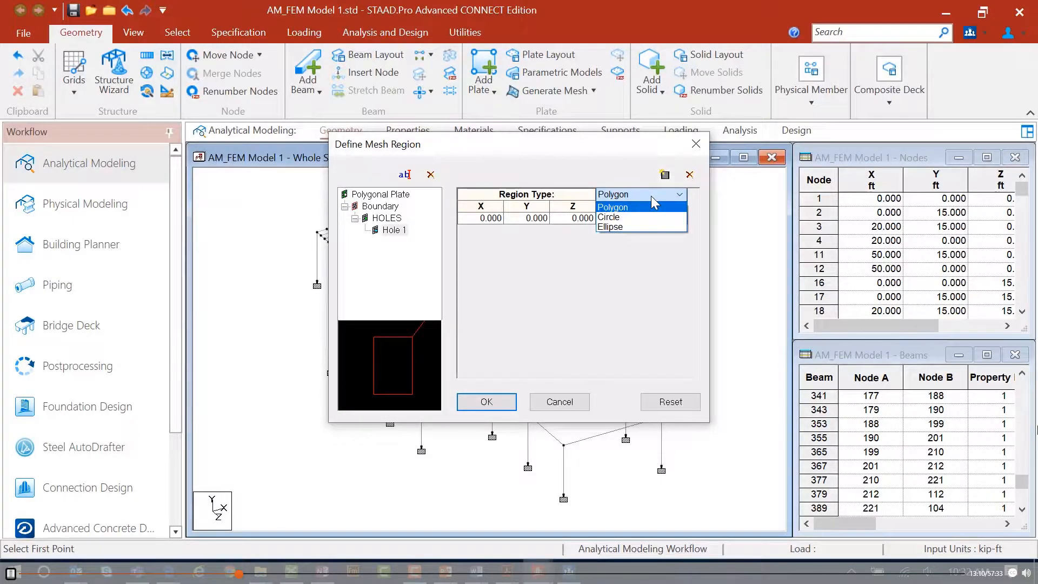
pyautogui.click(651, 196)
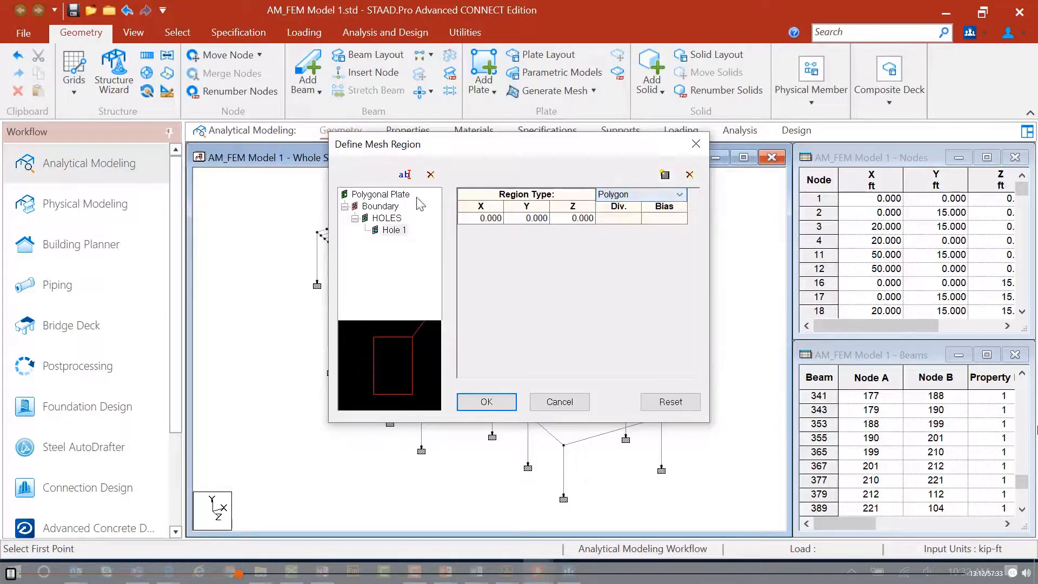
pyautogui.click(469, 219)
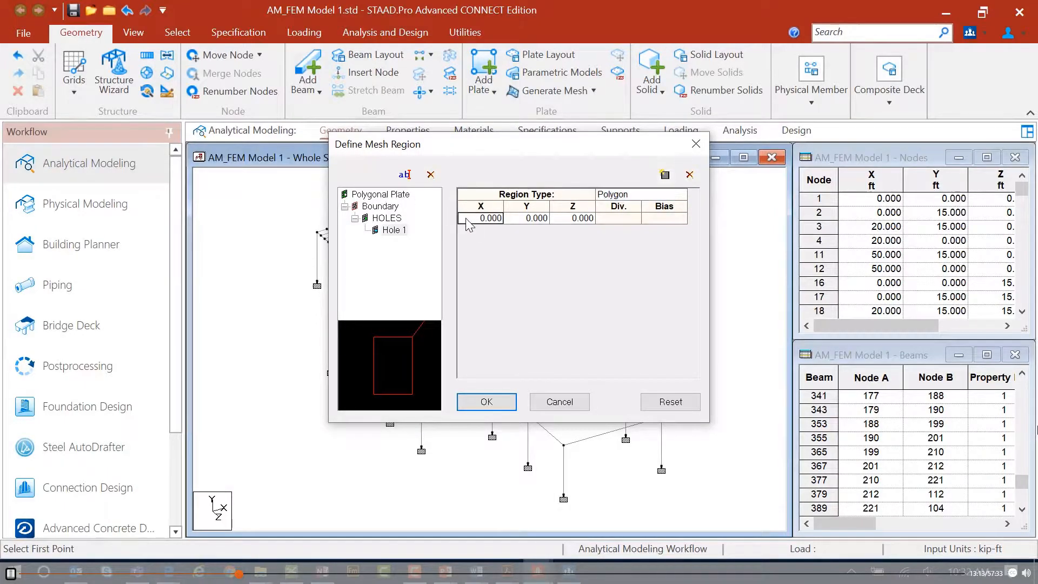
pyautogui.click(664, 174)
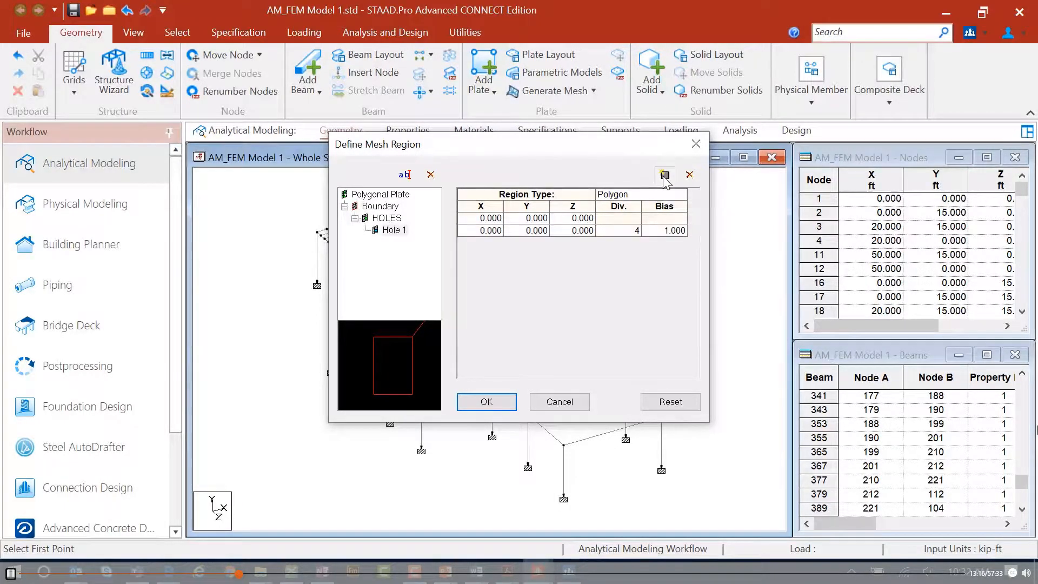
pyautogui.click(665, 175)
pyautogui.click(665, 175)
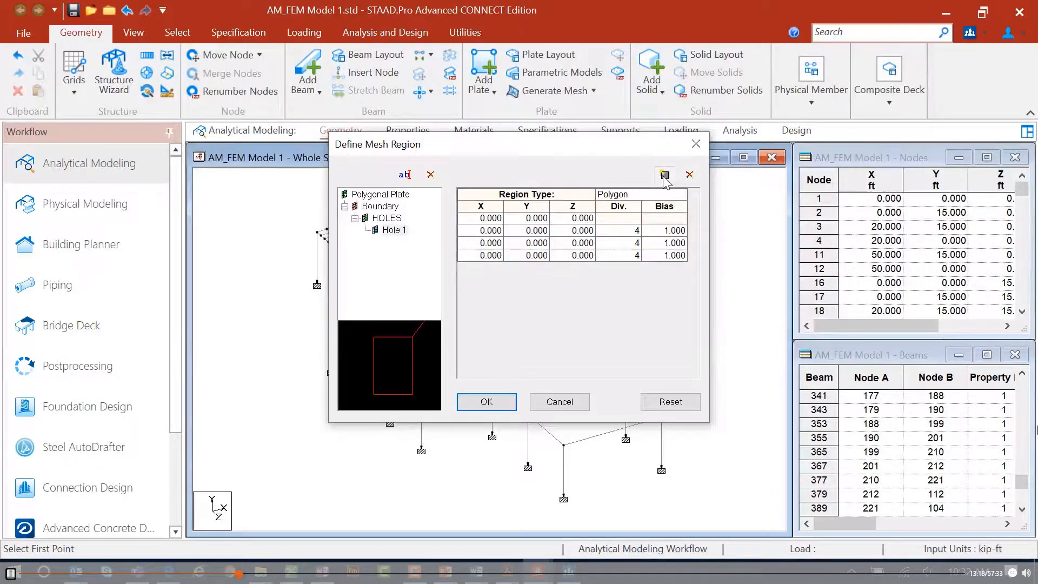
pyautogui.click(665, 175)
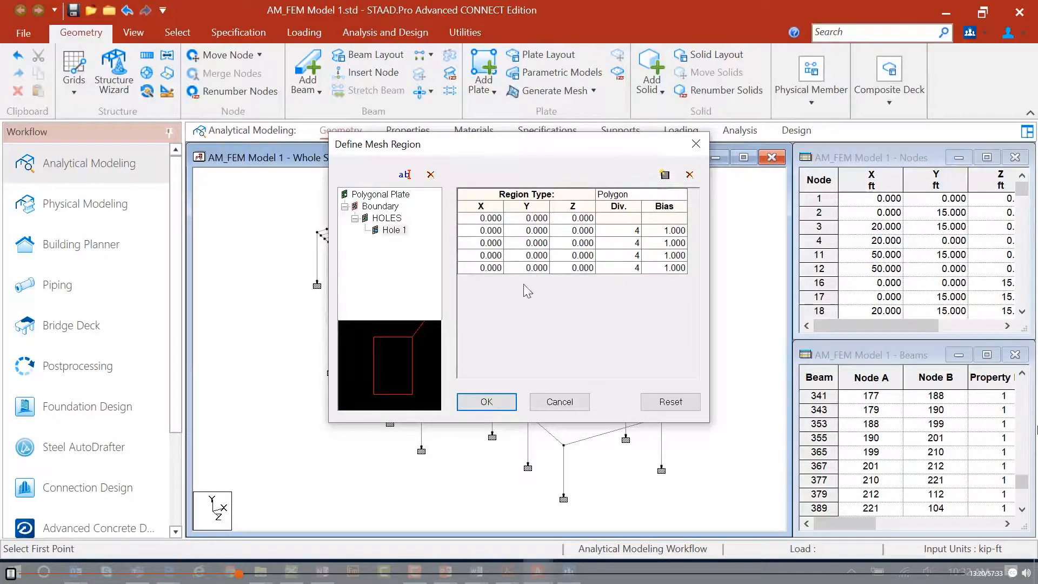
# Set the hole's first vertex to X 30, Y 15, Z 22.
pyautogui.click(475, 219)
pyautogui.moveTo(489, 218); pyautogui.dragTo(437, 214)
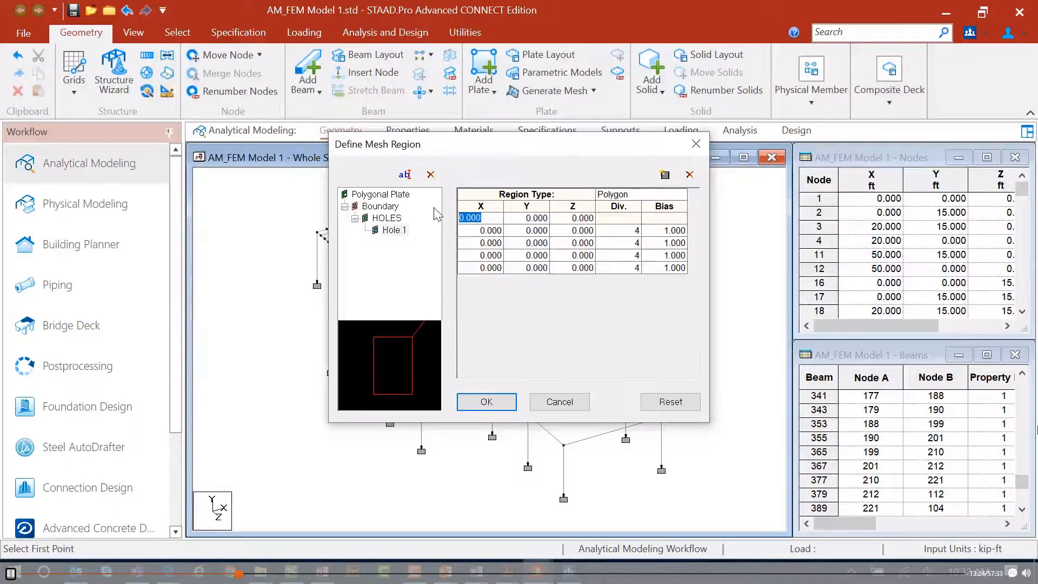
pyautogui.write('30')
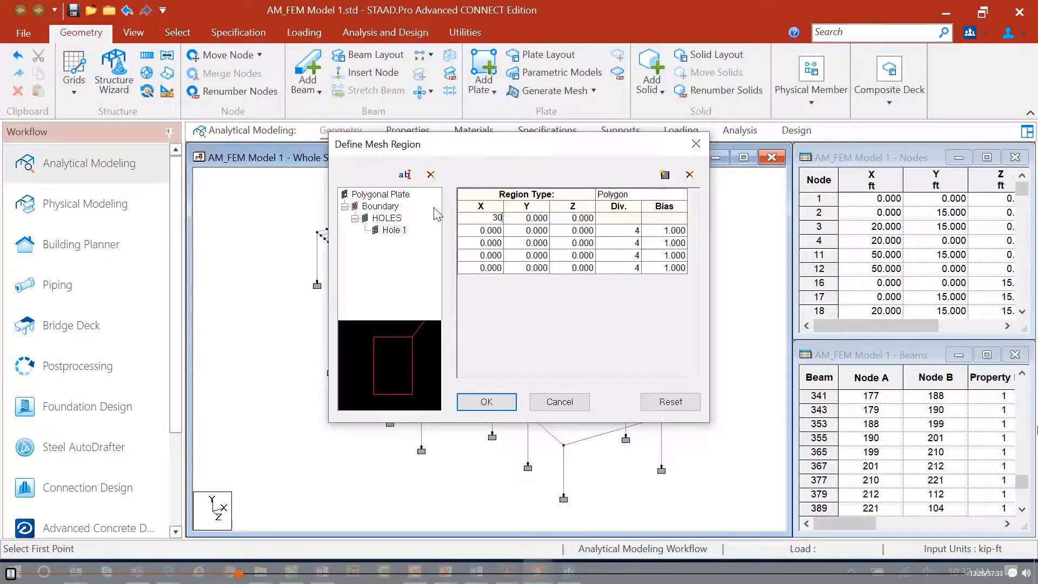
pyautogui.press('Tab')
pyautogui.write('15')
pyautogui.press('Tab')
pyautogui.write('22')
pyautogui.press('Return')
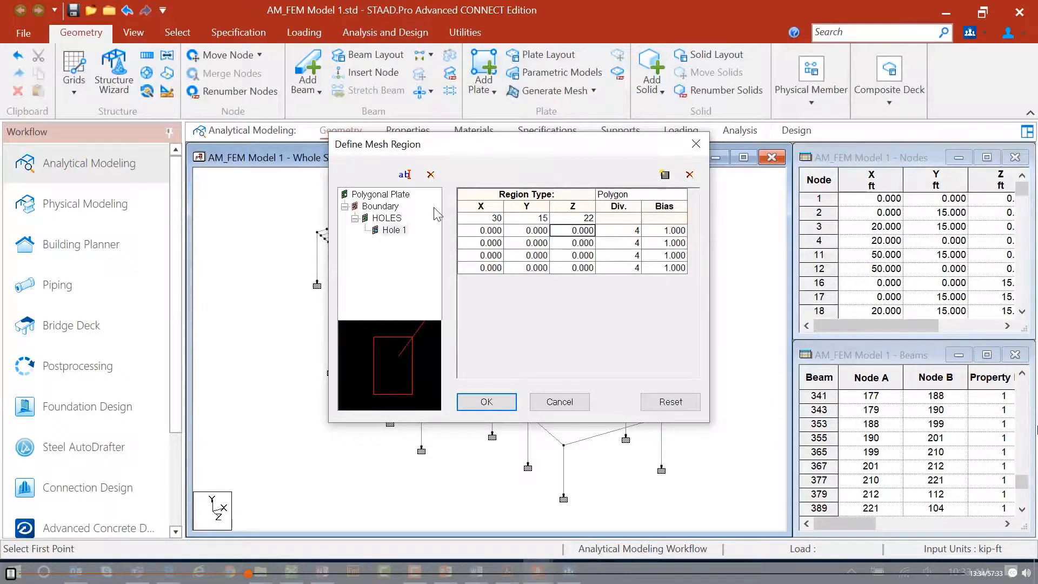
# Set the hole's second vertex to X 40, Y 15, Z 20.
pyautogui.hotkey('shift', 'Tab')
pyautogui.hotkey('shift', 'Tab')
pyautogui.write('40')
pyautogui.press('Tab')
pyautogui.write('15')
pyautogui.press('Tab')
pyautogui.write('20')
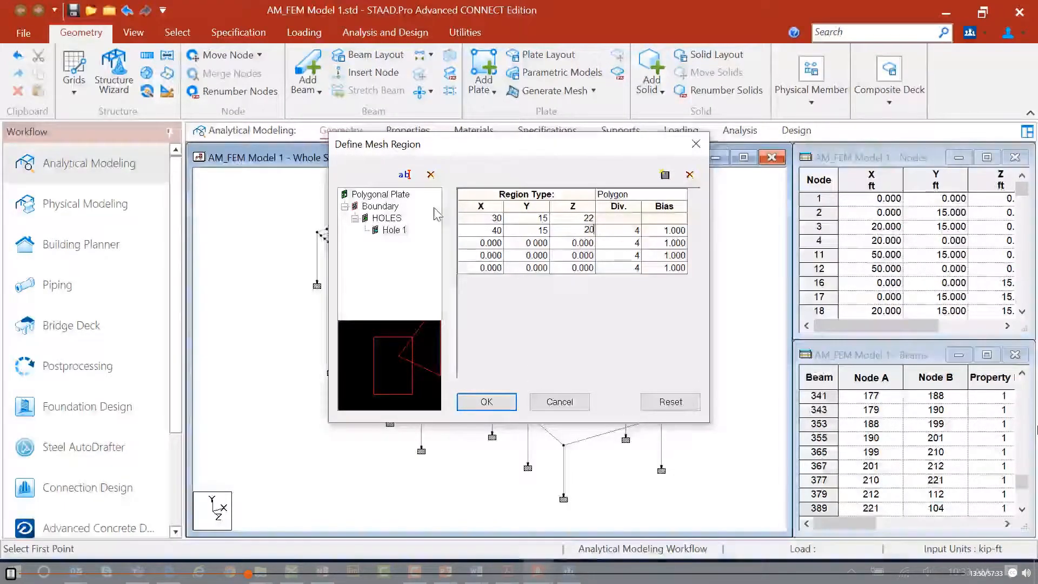
pyautogui.press('Tab')
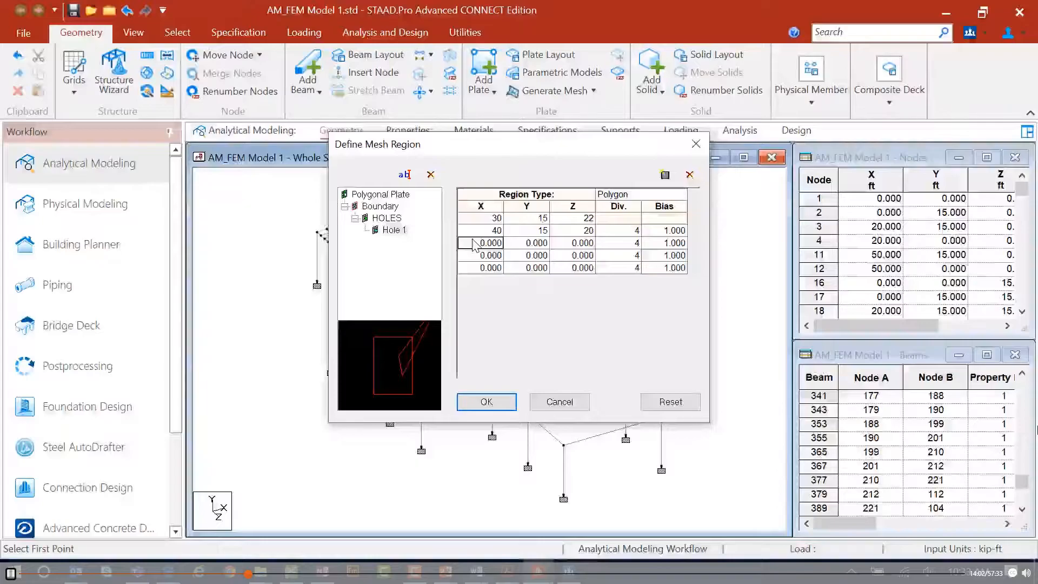
# Set the hole's third vertex to X 40, Y 15, Z 27.
pyautogui.write('40')
pyautogui.press('Tab')
pyautogui.write('15')
pyautogui.press('Tab')
pyautogui.write('2')
pyautogui.write('7')
pyautogui.press('Return')
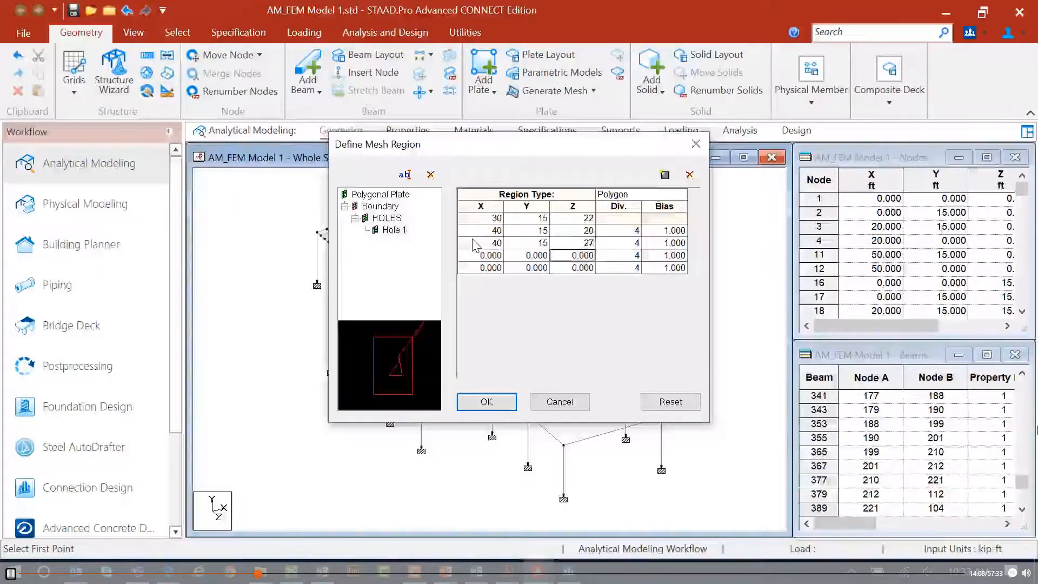
# Set the hole's fourth vertex to X 30, Y 15, Z 27.
pyautogui.press('Left')
pyautogui.press('Left')
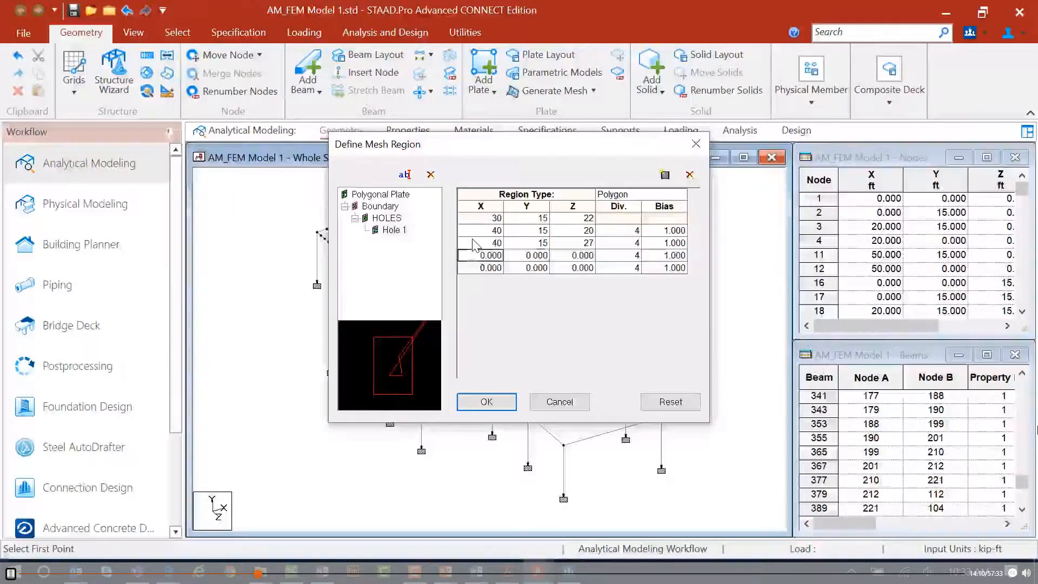
pyautogui.write('30')
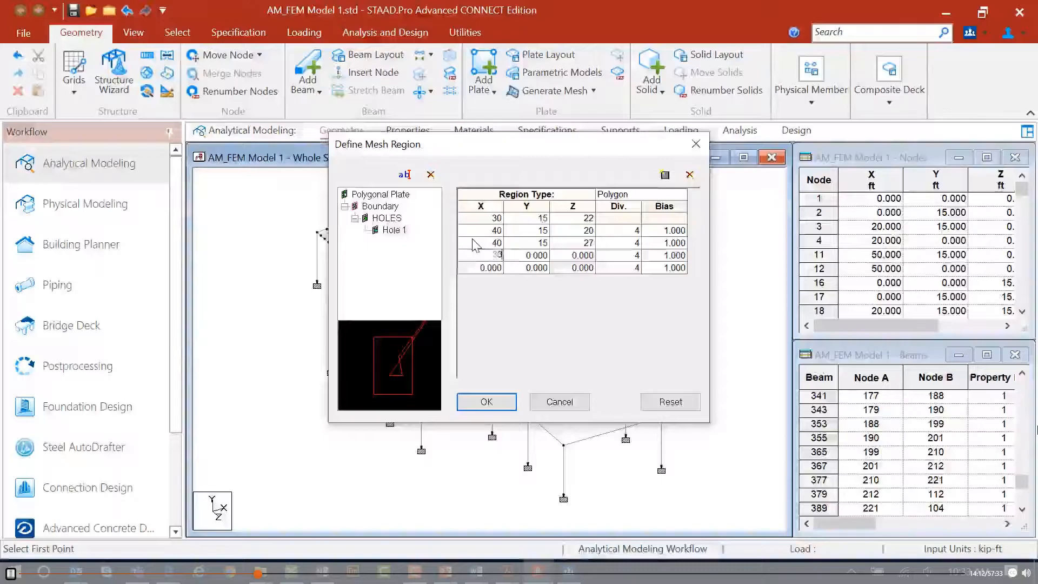
pyautogui.press('Return')
pyautogui.write('15')
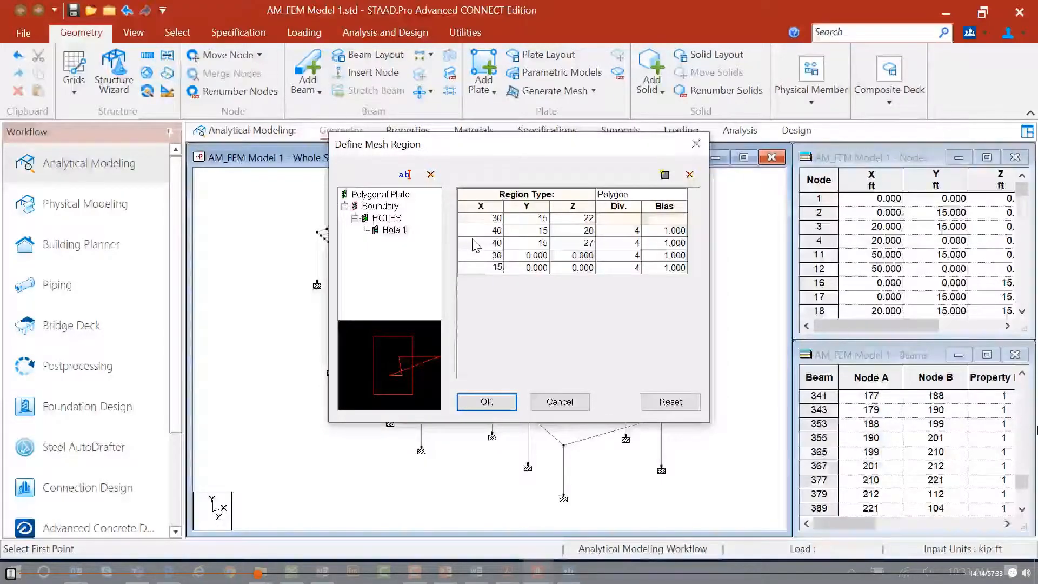
pyautogui.press('Up')
pyautogui.press('Down')
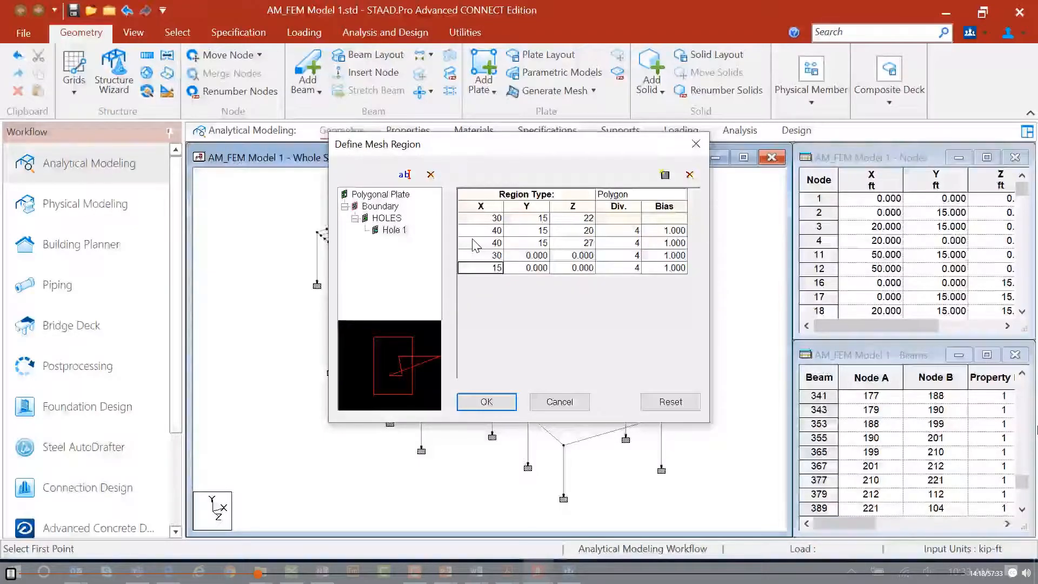
pyautogui.press('Up')
pyautogui.press('Right')
pyautogui.write('15')
pyautogui.press('Right')
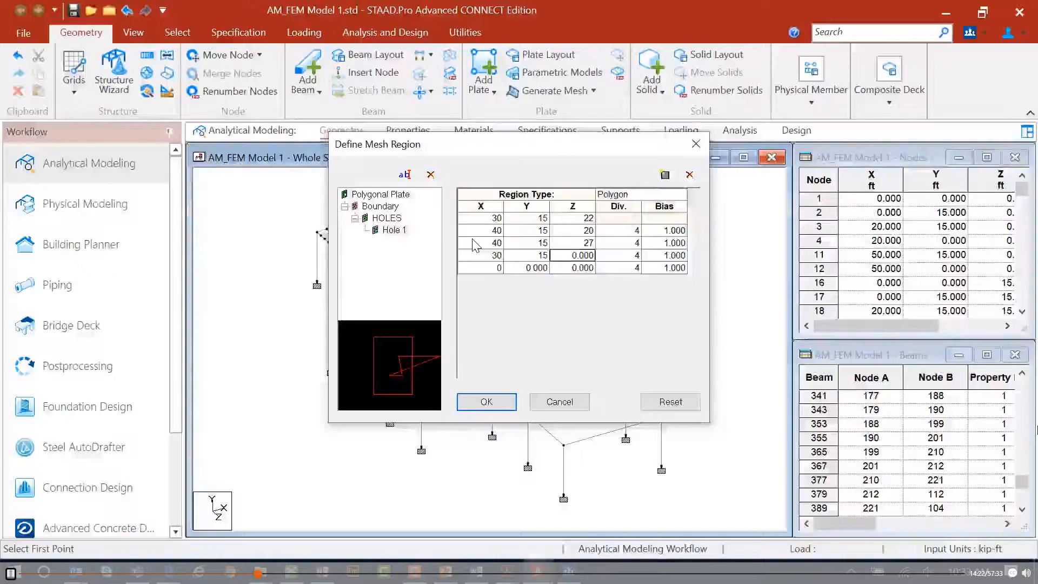
pyautogui.write('27')
pyautogui.press('Down')
pyautogui.press('Left')
pyautogui.press('Left')
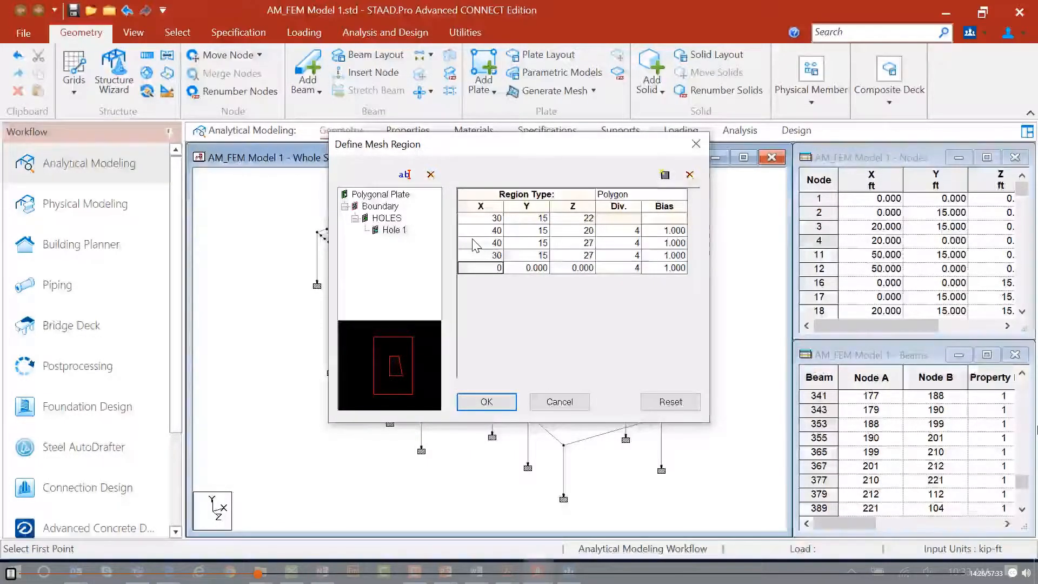
# Set the hole's fifth vertex to X 30, Y 15, Z 22 to close the opening.
pyautogui.write('30')
pyautogui.press('Tab')
pyautogui.write('3')
pyautogui.press('BackSpace')
pyautogui.write('15')
pyautogui.press('Tab')
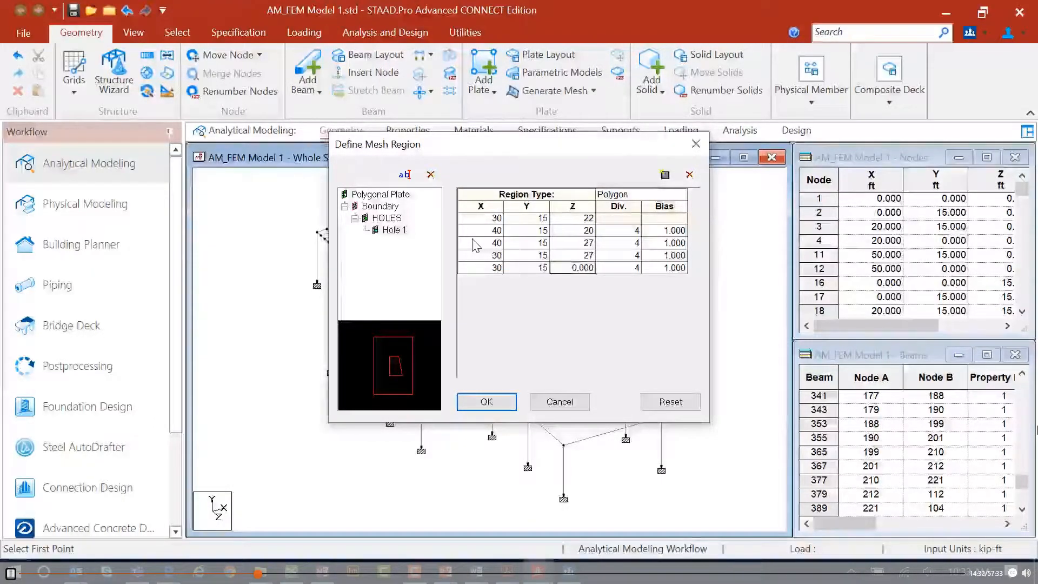
pyautogui.write('22')
pyautogui.press('Tab')
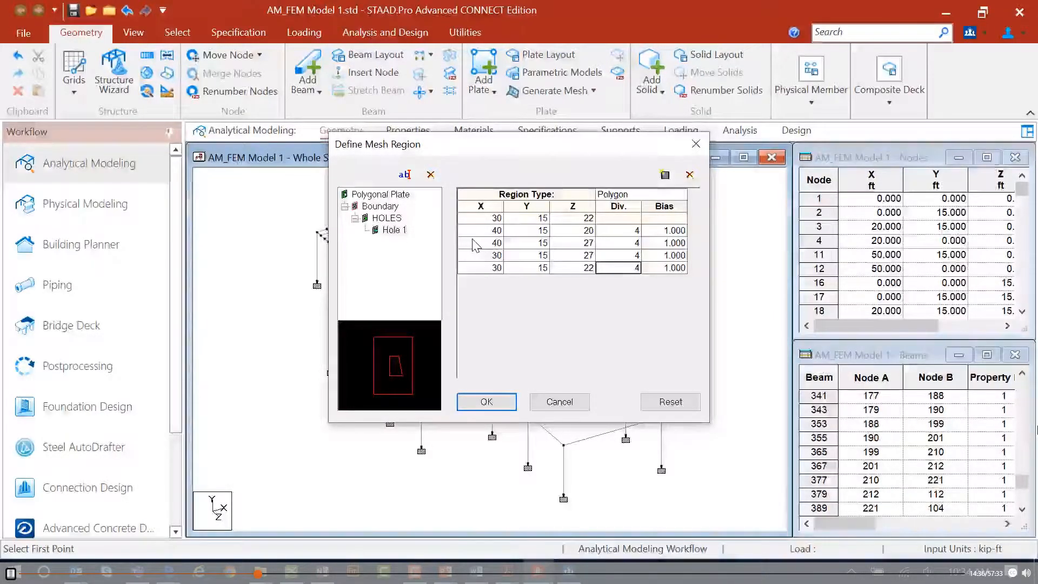
# Change the second hole vertex's Z to 22 and generate the floor mesh with the opening.
pyautogui.click(563, 231)
pyautogui.write('22')
pyautogui.press('Down')
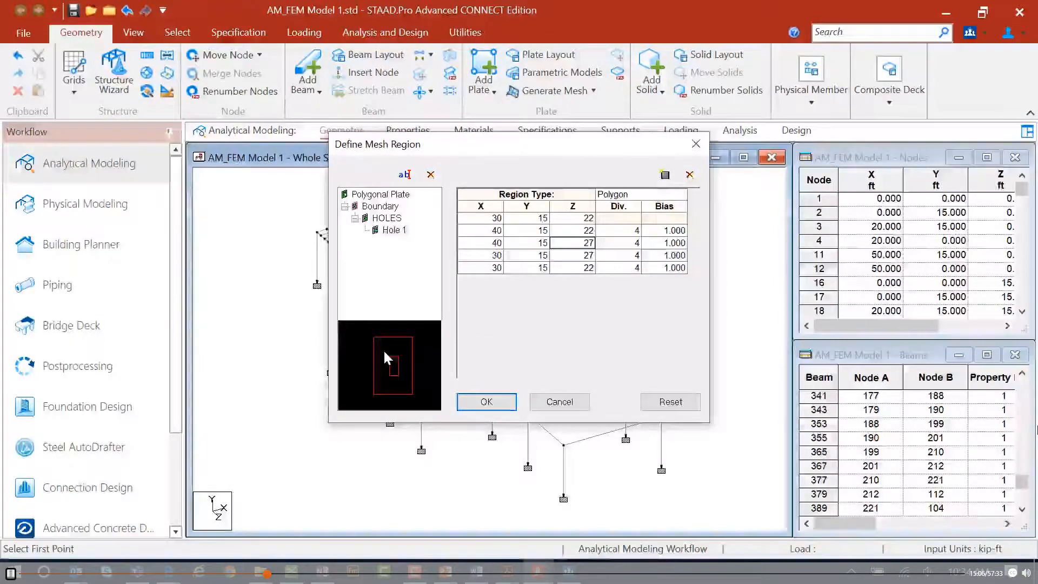
pyautogui.click(486, 402)
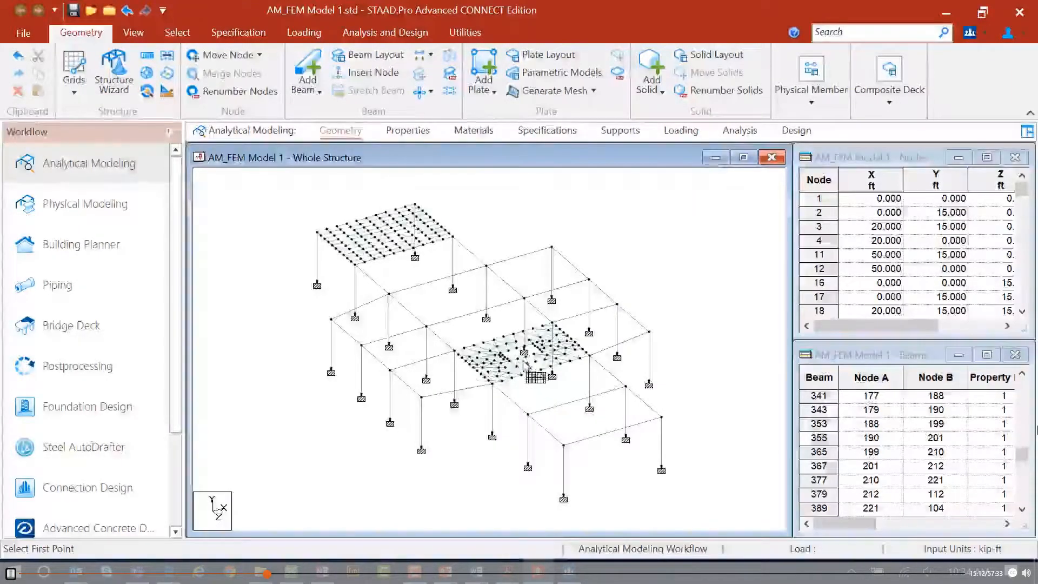
# Select the meshed floor plates around the opening with a window selection.
pyautogui.click(178, 32)
pyautogui.click(86, 69)
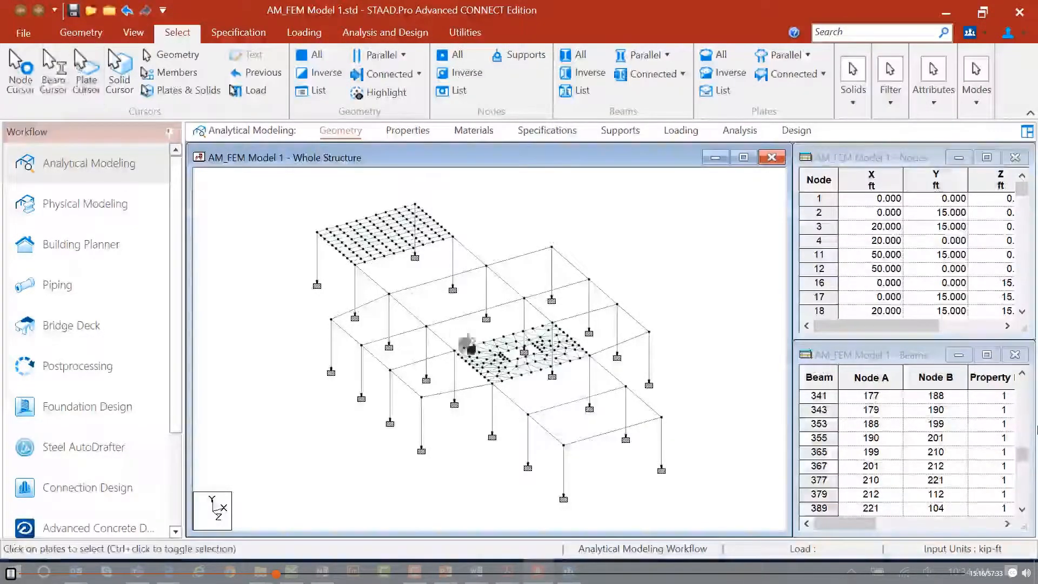
pyautogui.moveTo(518, 374); pyautogui.dragTo(613, 406)
pyautogui.scroll(5, 545, 341)
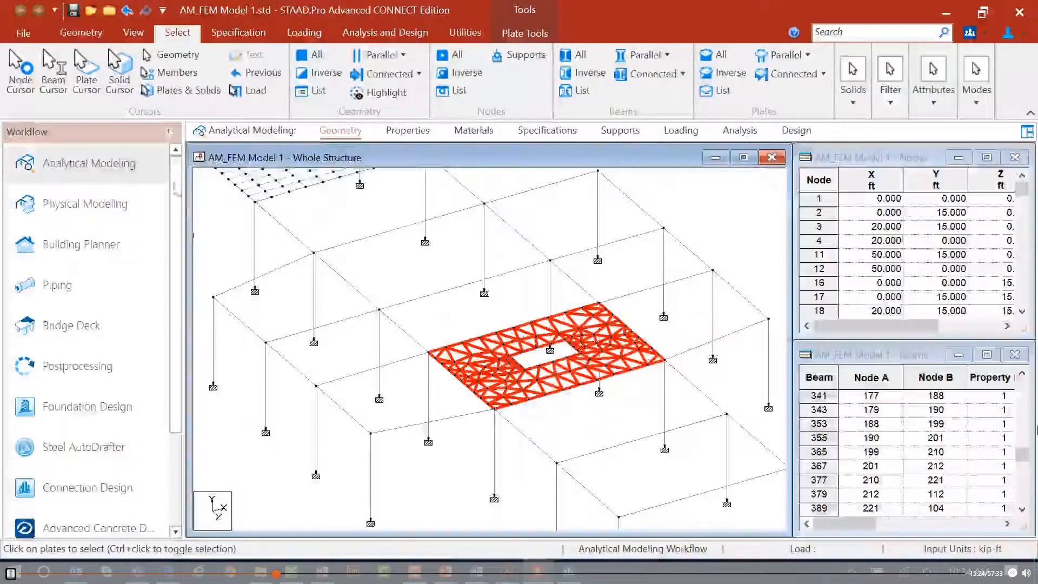
pyautogui.click(81, 33)
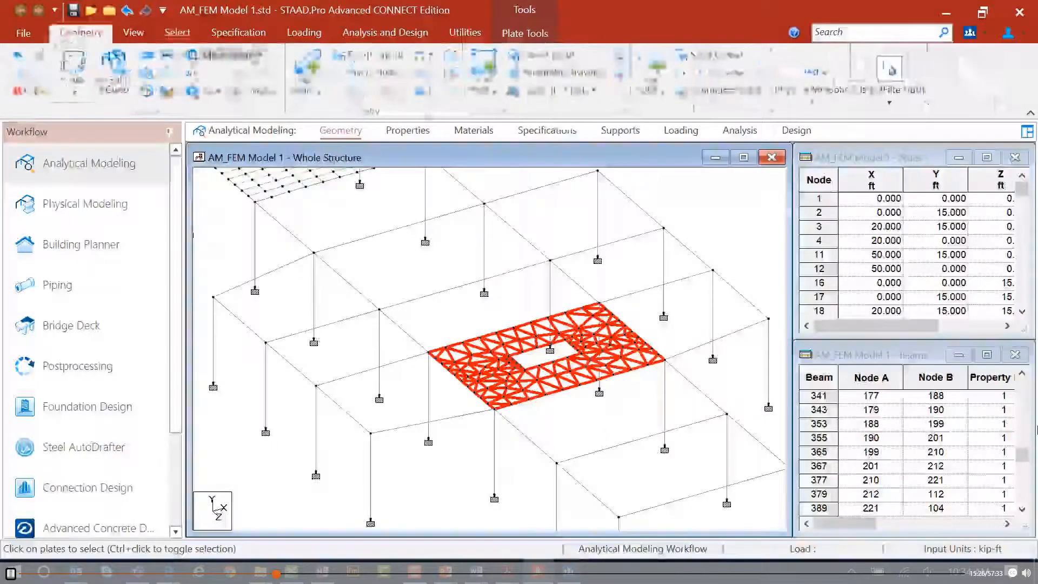
pyautogui.click(134, 34)
pyautogui.click(207, 68)
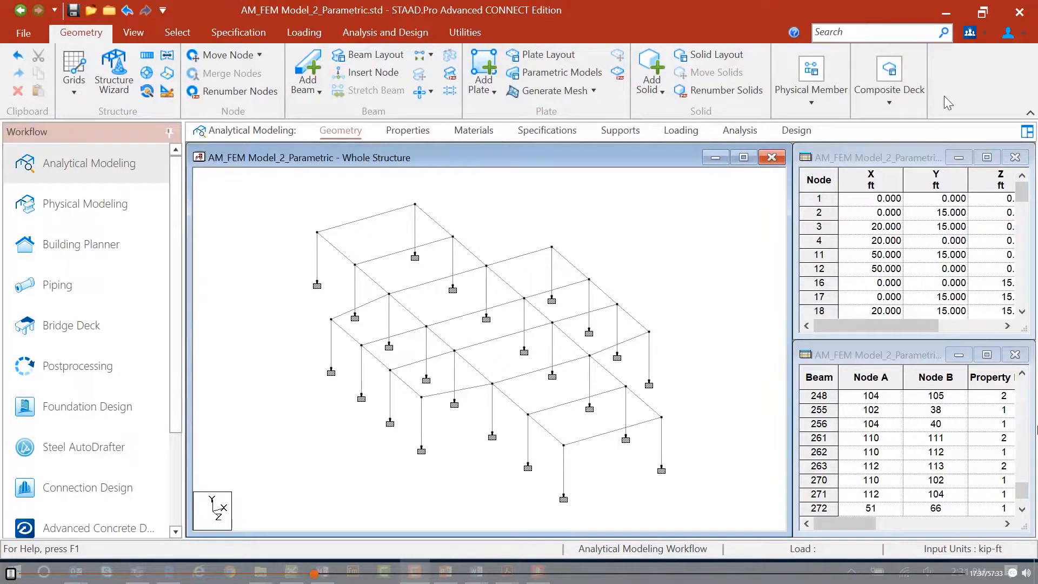
# Open Parametric Models and add a meshed surface by tracing the floor's outer boundary nodes around the frame.
pyautogui.click(546, 76)
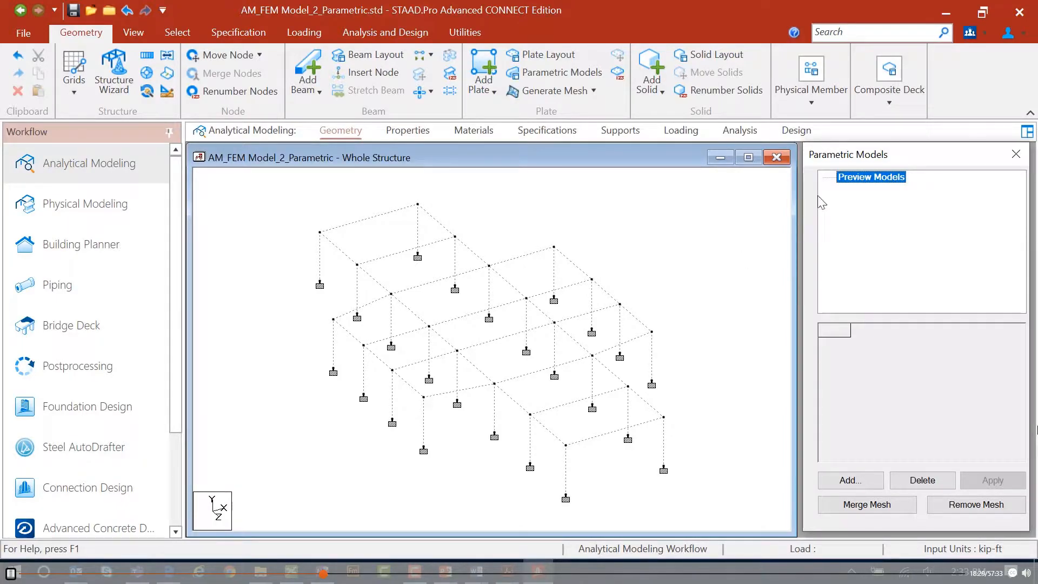
pyautogui.click(846, 480)
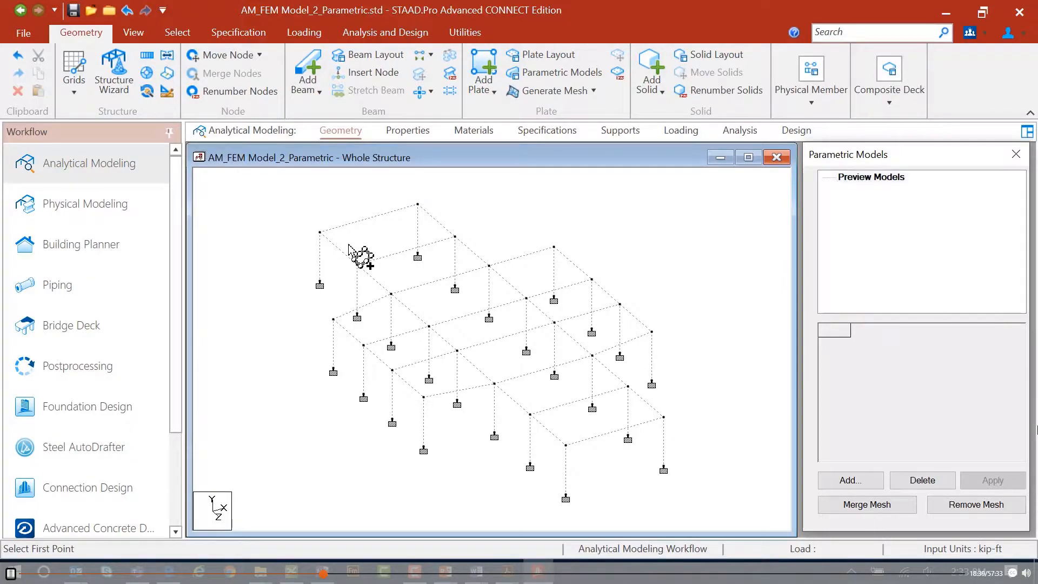
pyautogui.click(319, 233)
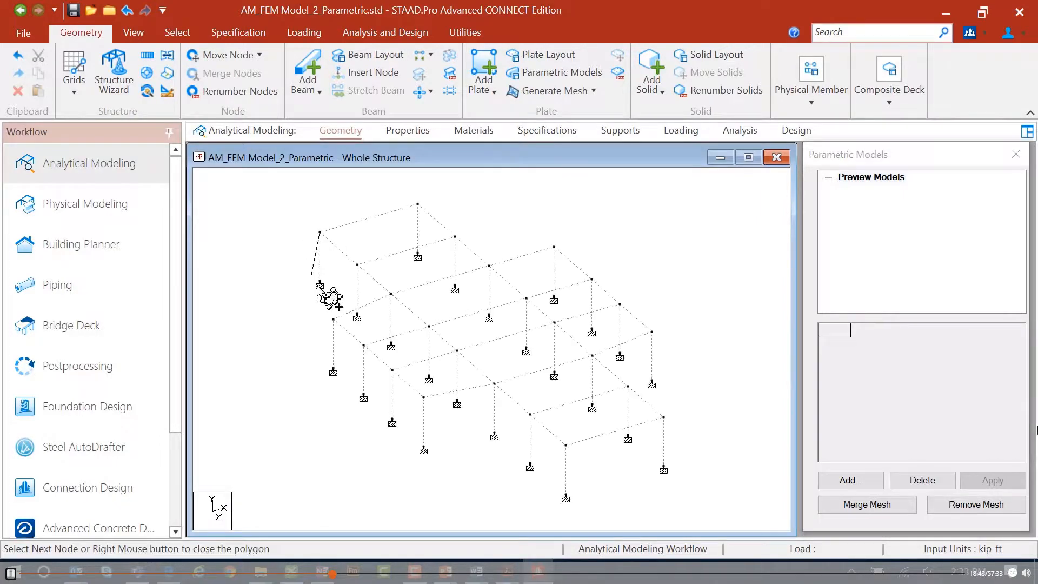
pyautogui.click(391, 294)
pyautogui.click(333, 319)
pyautogui.click(424, 397)
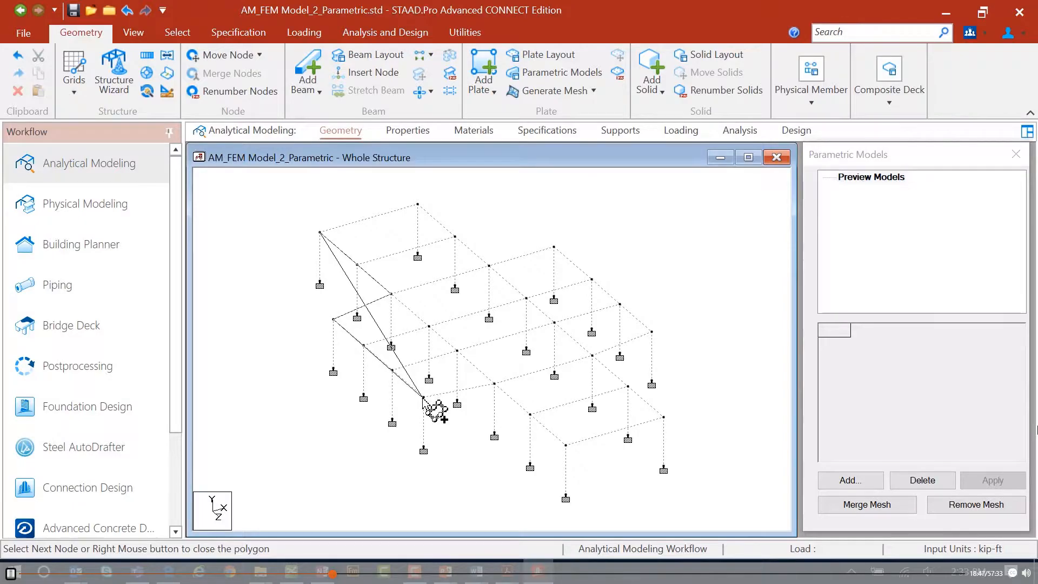
pyautogui.click(494, 384)
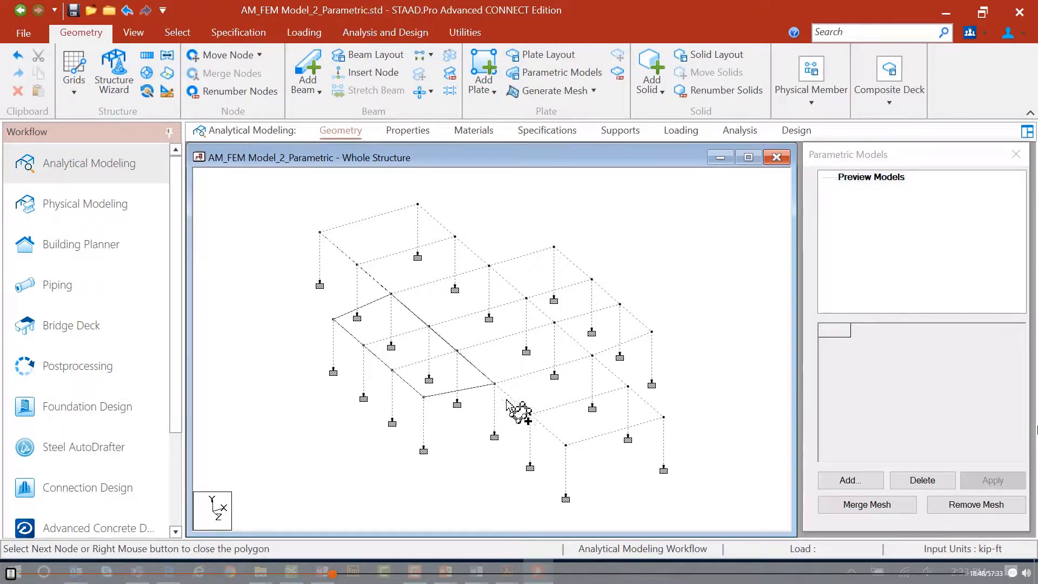
pyautogui.click(565, 444)
pyautogui.click(663, 416)
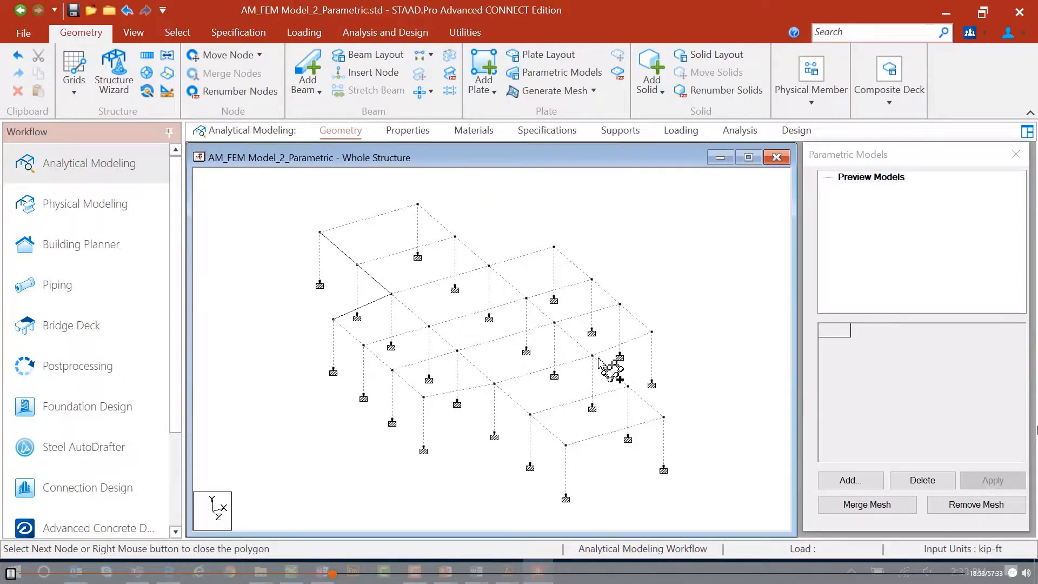
pyautogui.click(651, 331)
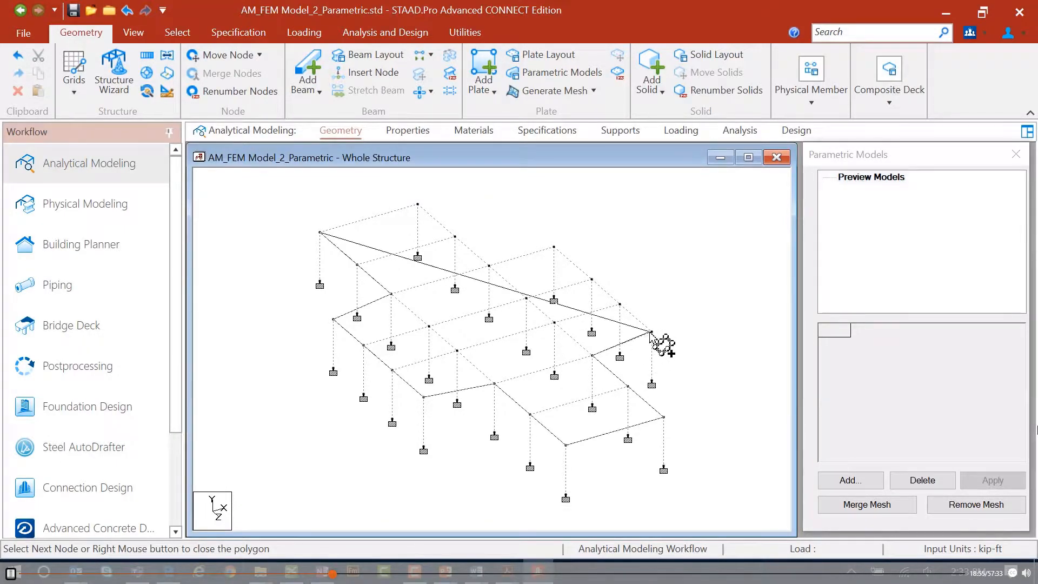
pyautogui.click(557, 248)
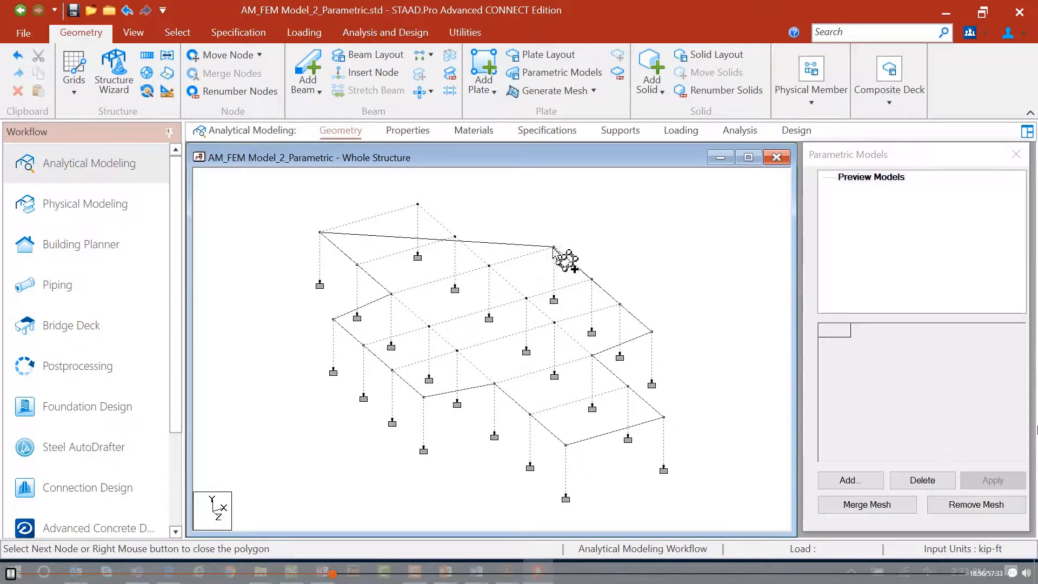
pyautogui.click(488, 265)
pyautogui.click(418, 205)
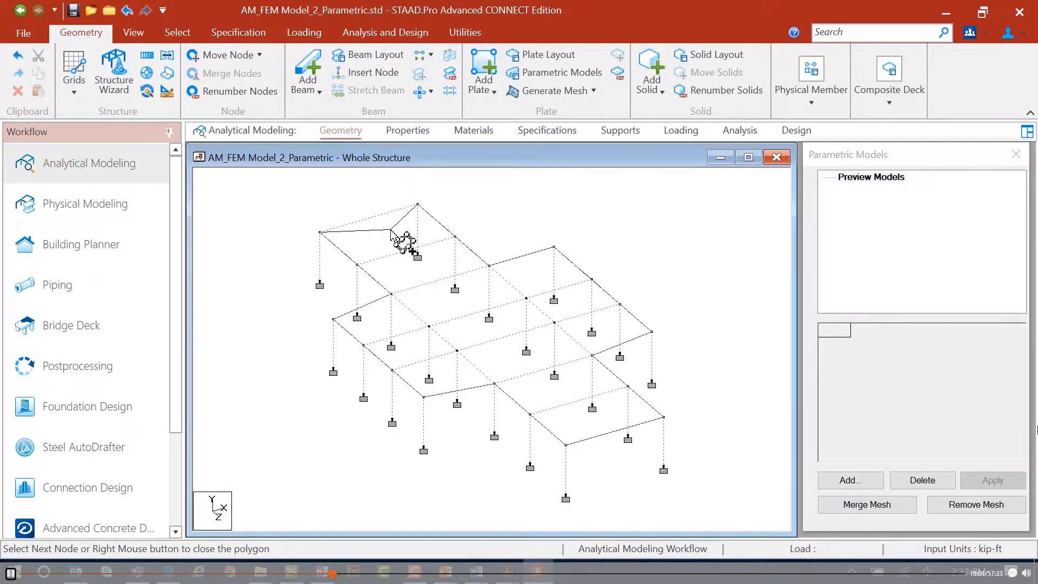
pyautogui.click(319, 232)
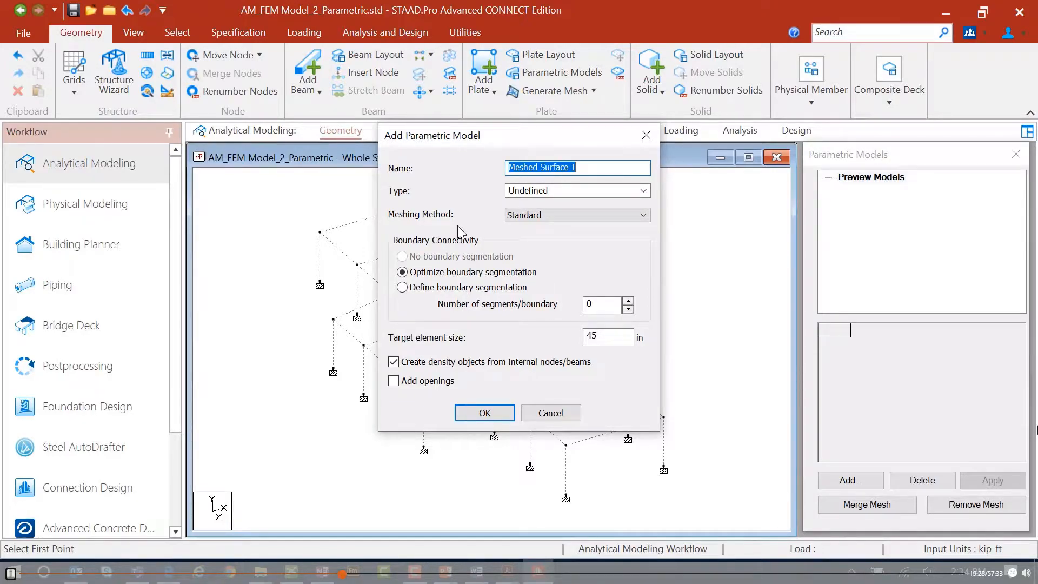
# Set the new meshed surface's type to Slab with the Standard meshing method and accept.
pyautogui.click(643, 192)
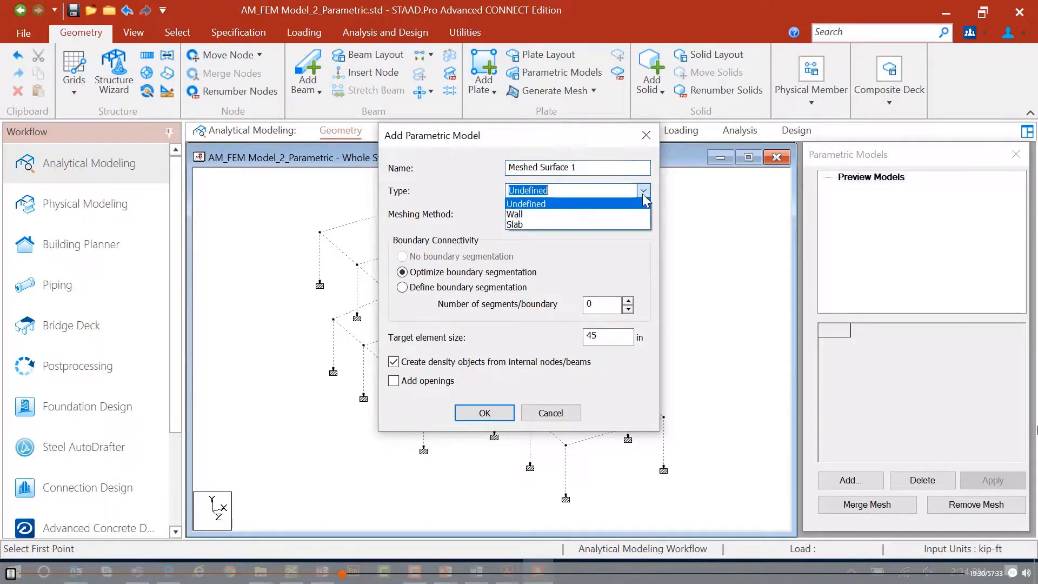
pyautogui.click(514, 224)
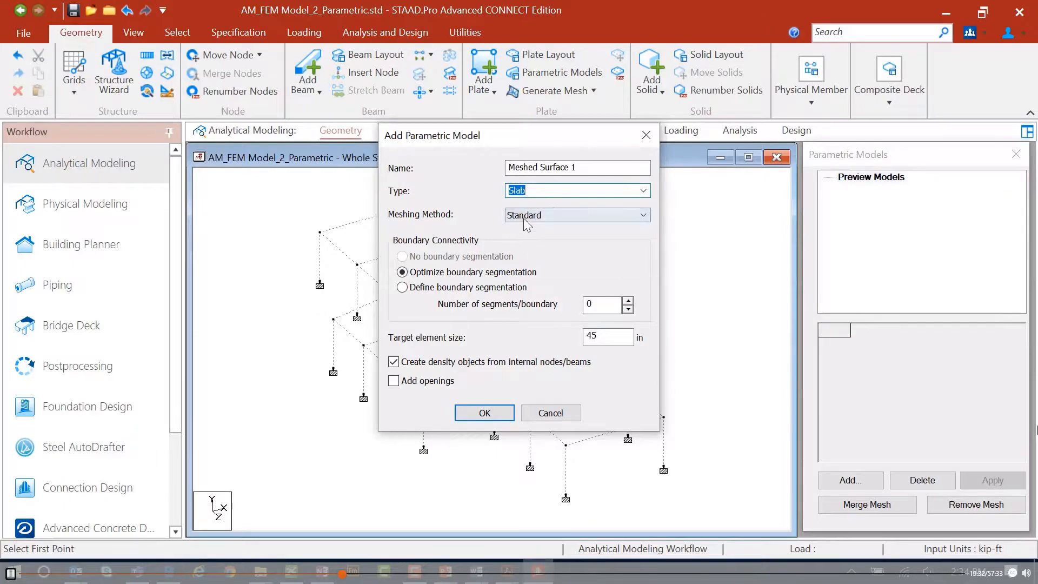
pyautogui.click(523, 218)
pyautogui.click(531, 239)
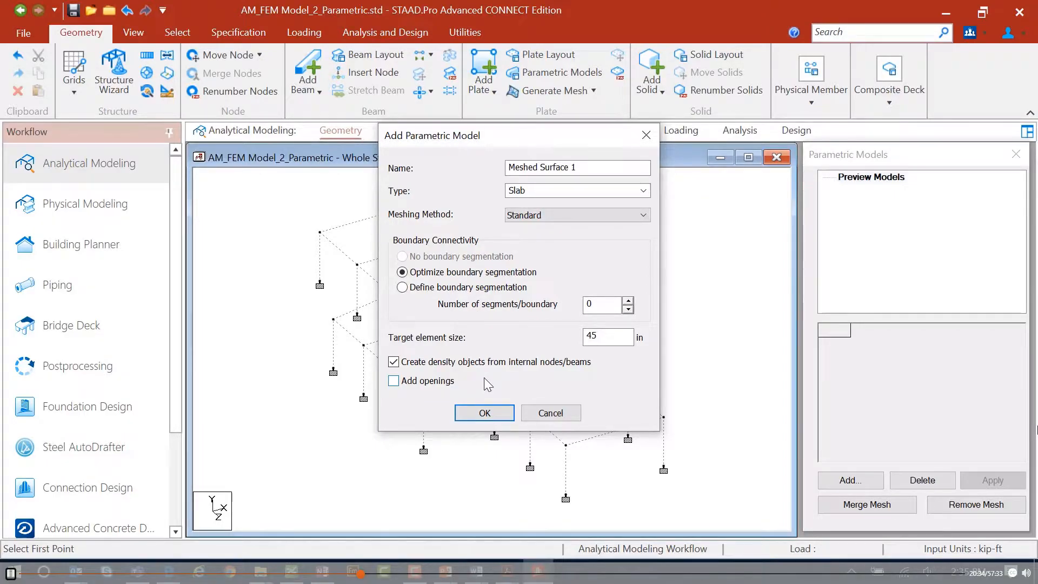
pyautogui.click(487, 415)
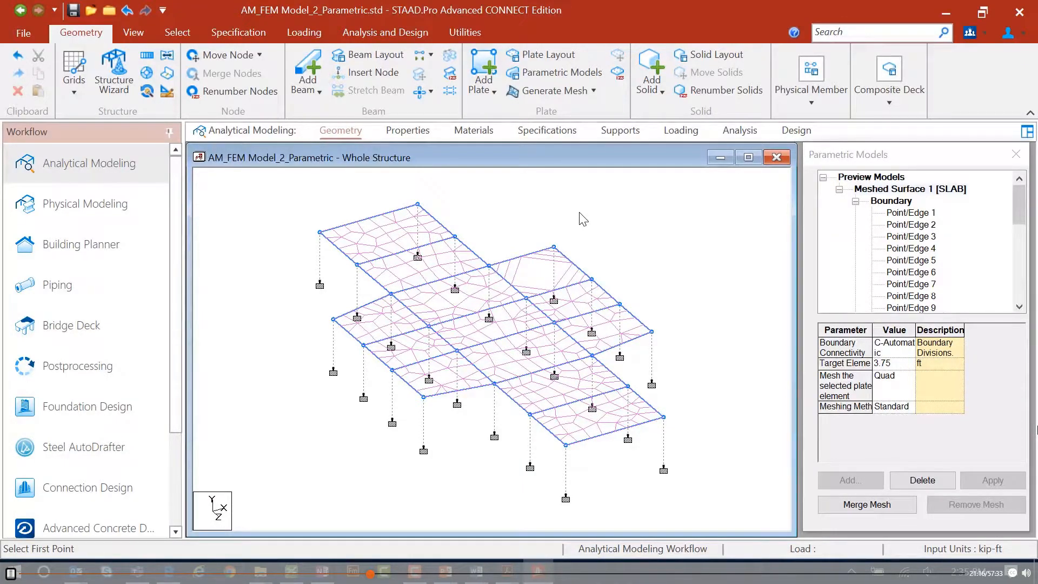
# Change the surface's meshing method to Basic and apply it.
pyautogui.click(913, 408)
pyautogui.click(909, 407)
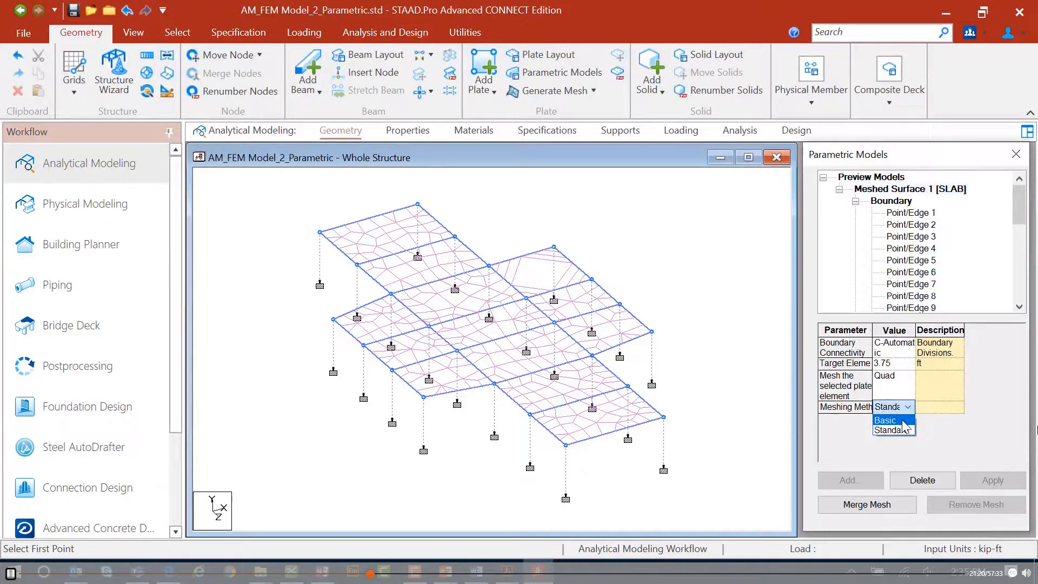
pyautogui.click(892, 420)
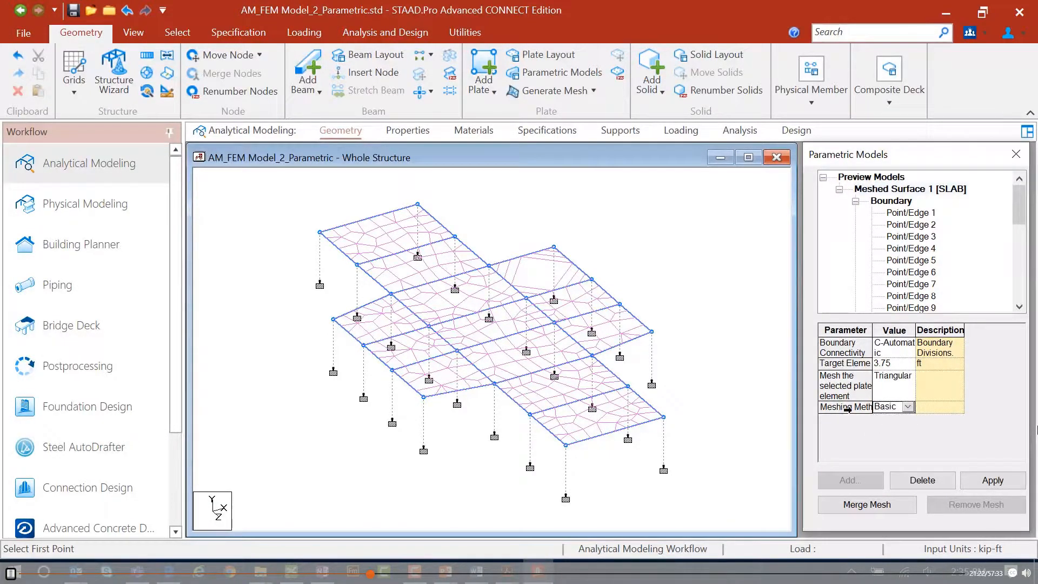
pyautogui.click(983, 482)
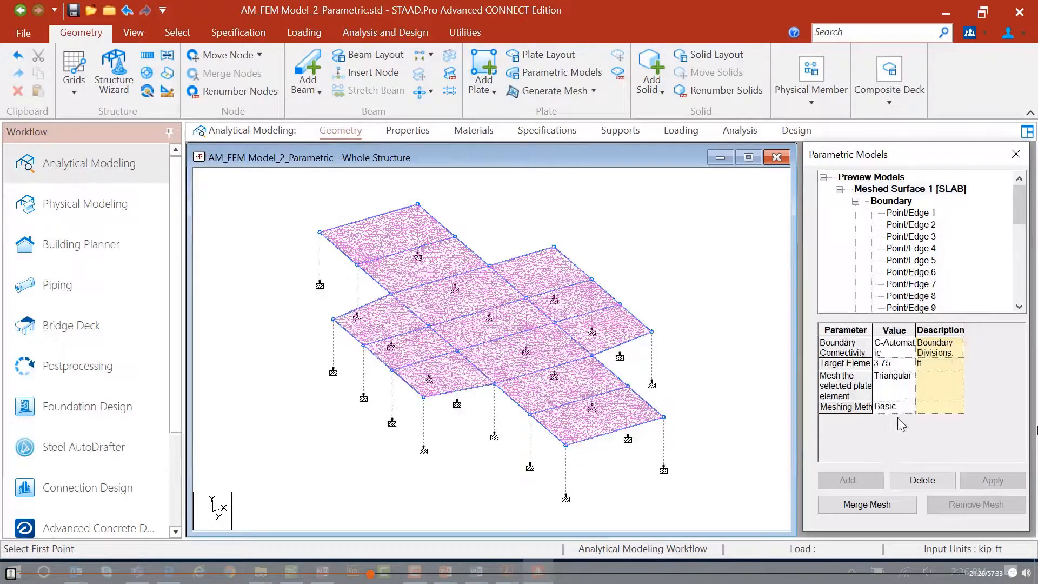
# Set the target element size to 10 ft and apply it.
pyautogui.click(901, 368)
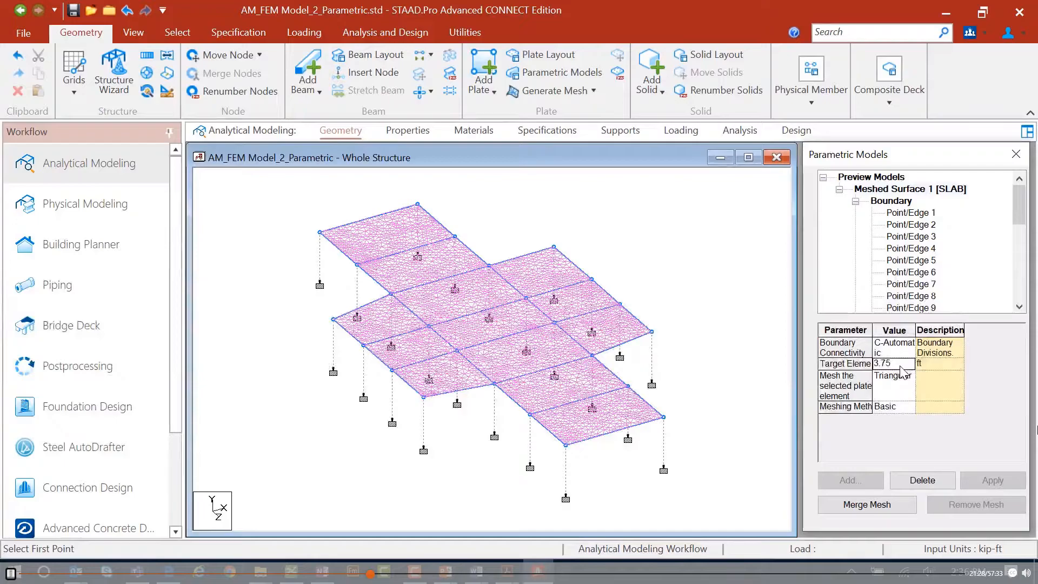
pyautogui.write('10')
pyautogui.press('Tab')
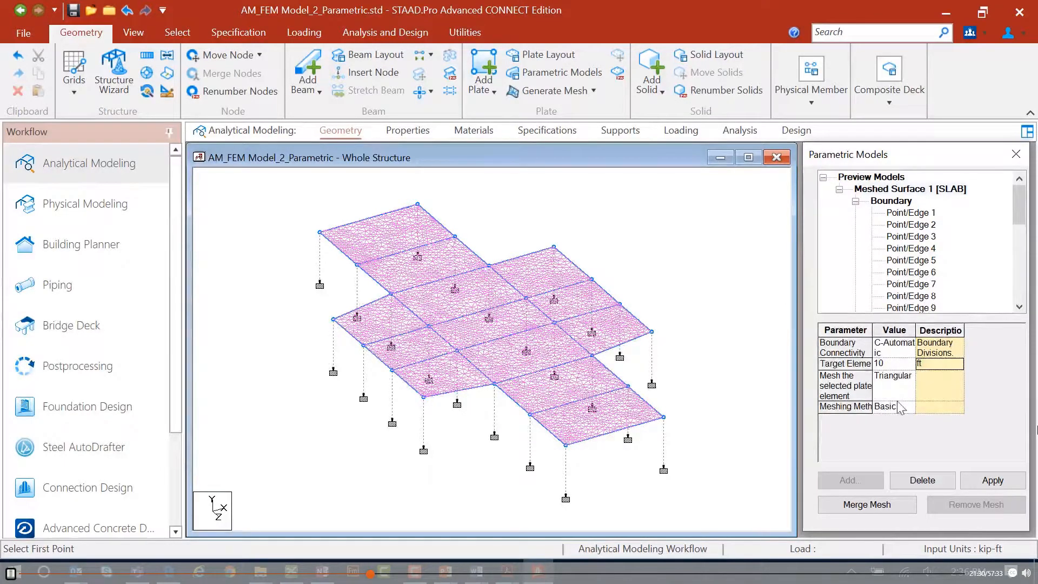
pyautogui.click(973, 483)
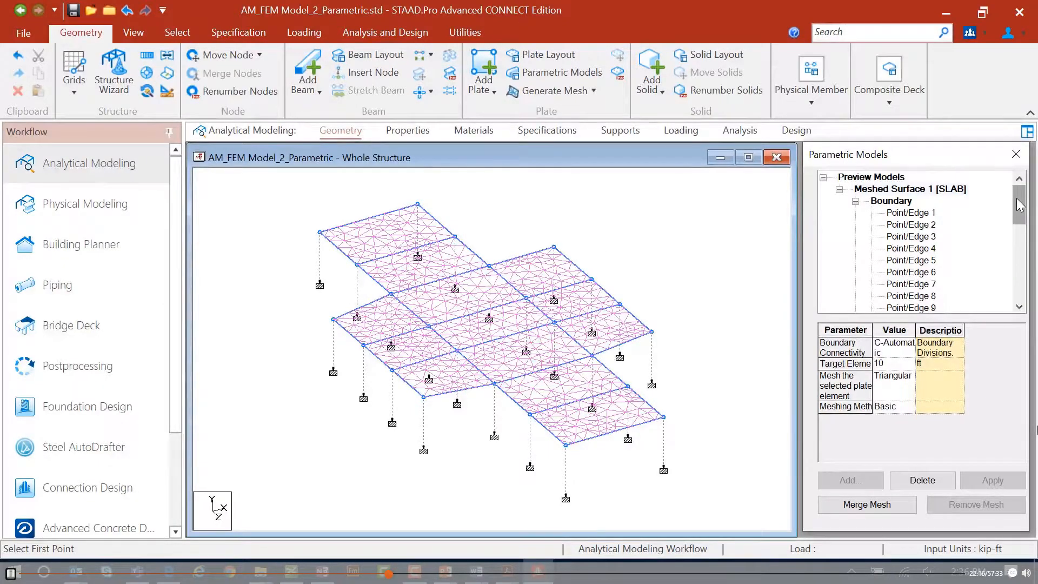
# Add a polygonal opening spanning X 30 to 40 and Z 22 to 27 using the Slab (Linear) grid.
pyautogui.moveTo(1018, 204); pyautogui.dragTo(930, 205)
pyautogui.moveTo(1018, 202); pyautogui.dragTo(1023, 285)
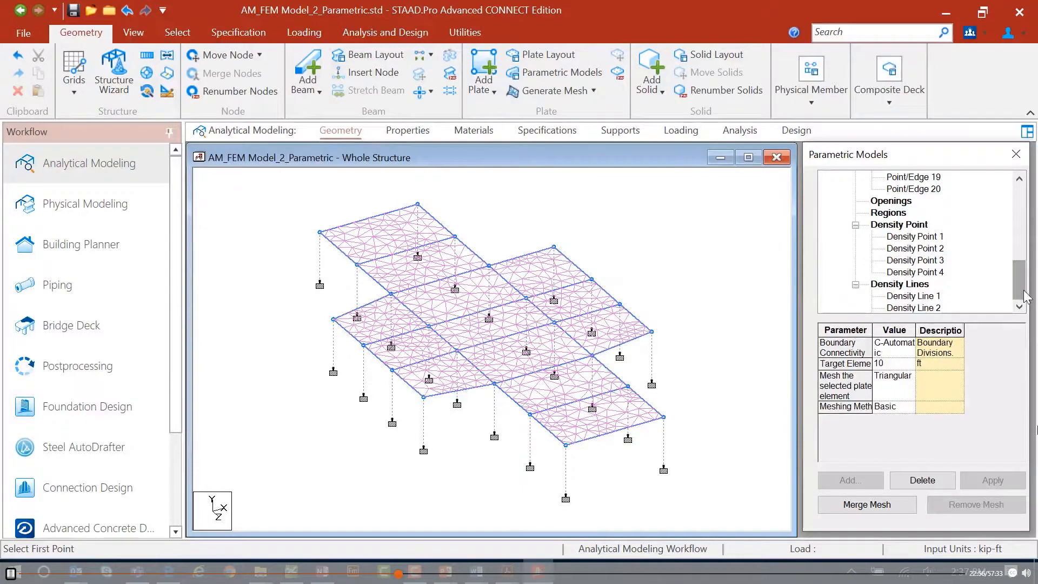
pyautogui.click(894, 202)
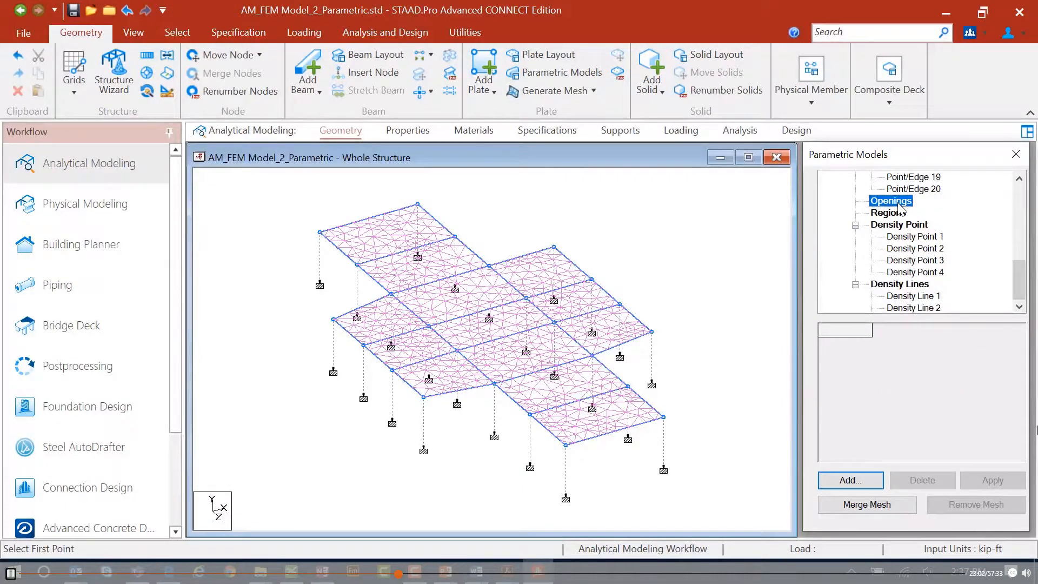
pyautogui.click(857, 481)
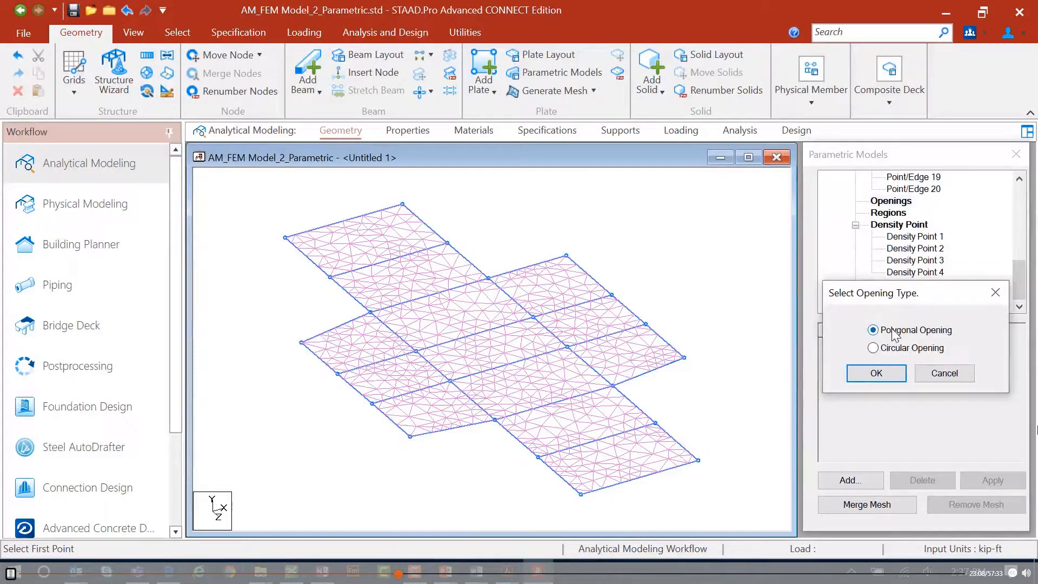
pyautogui.click(876, 374)
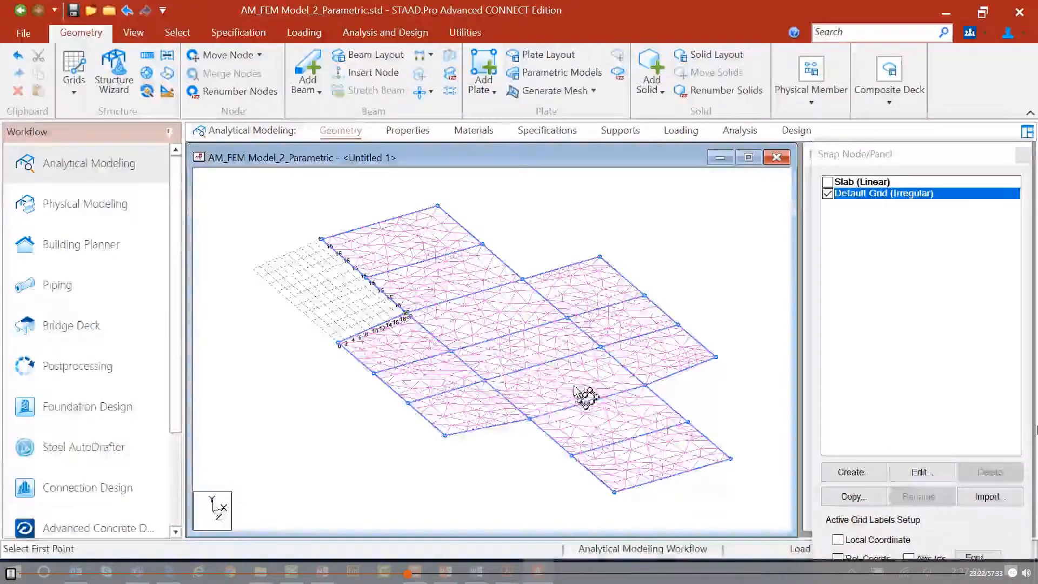
pyautogui.click(827, 181)
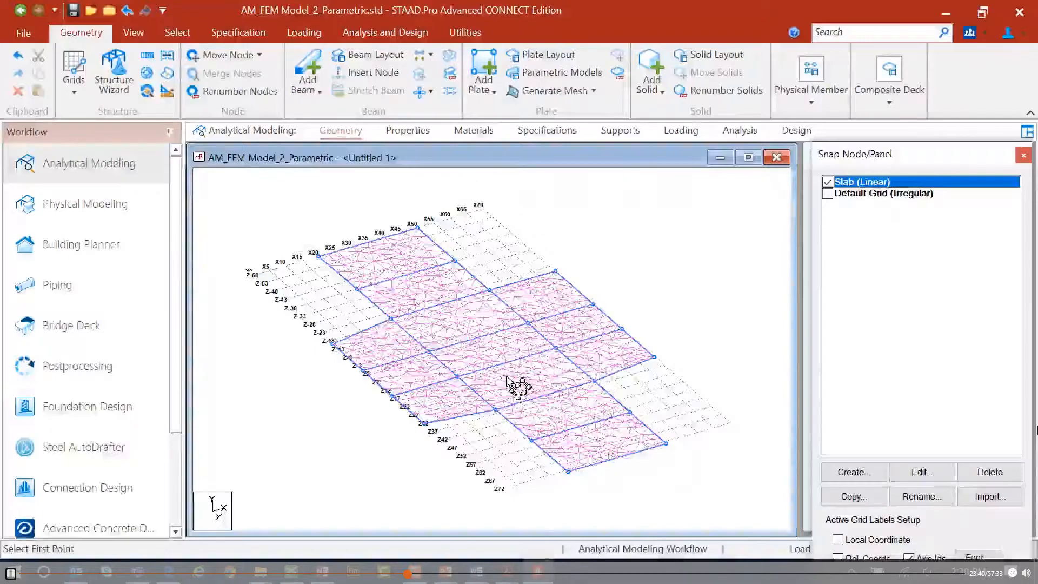
pyautogui.scroll(2, 509, 381)
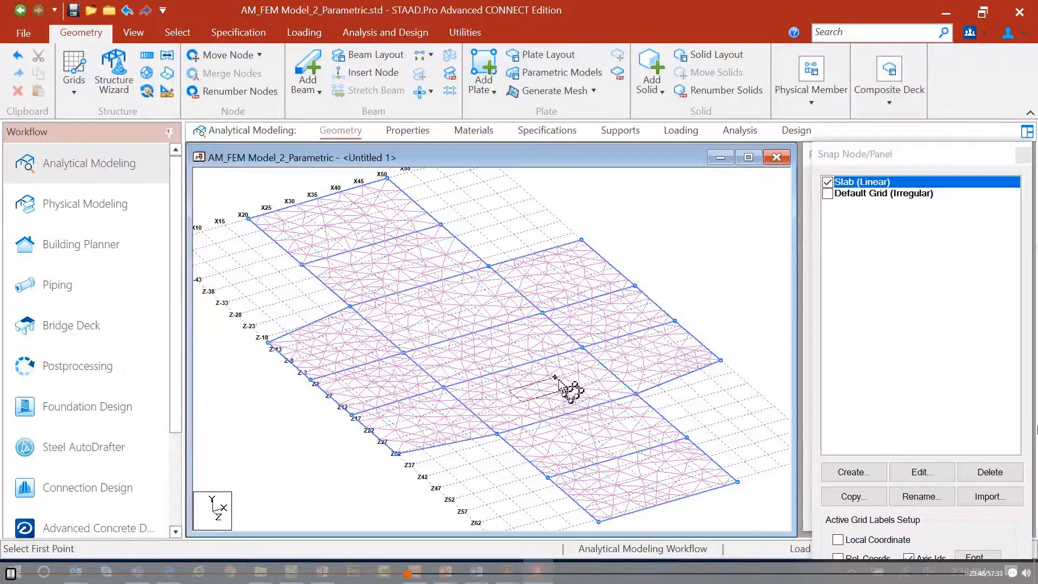
pyautogui.click(508, 390)
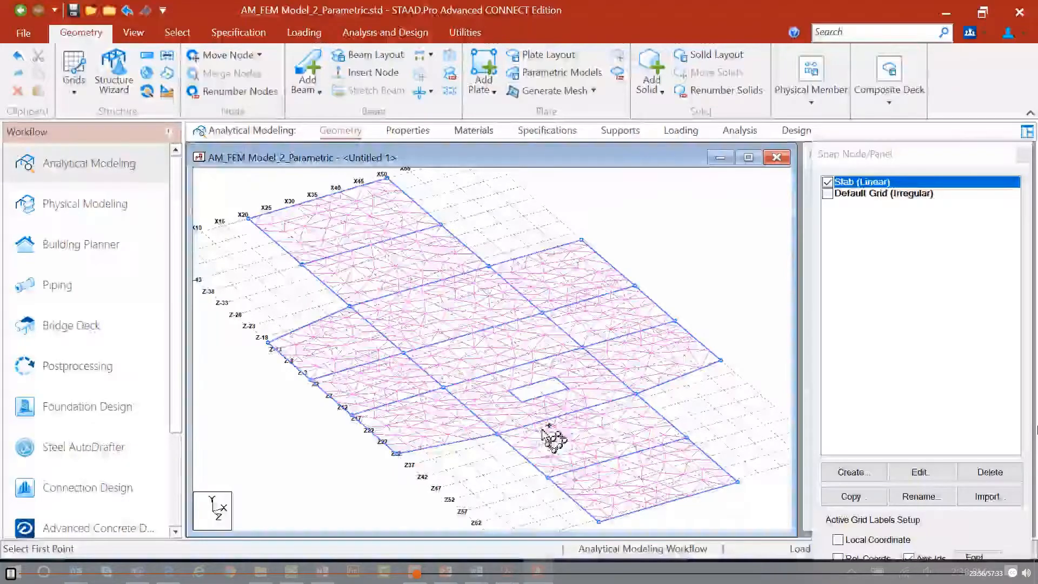
pyautogui.click(1022, 155)
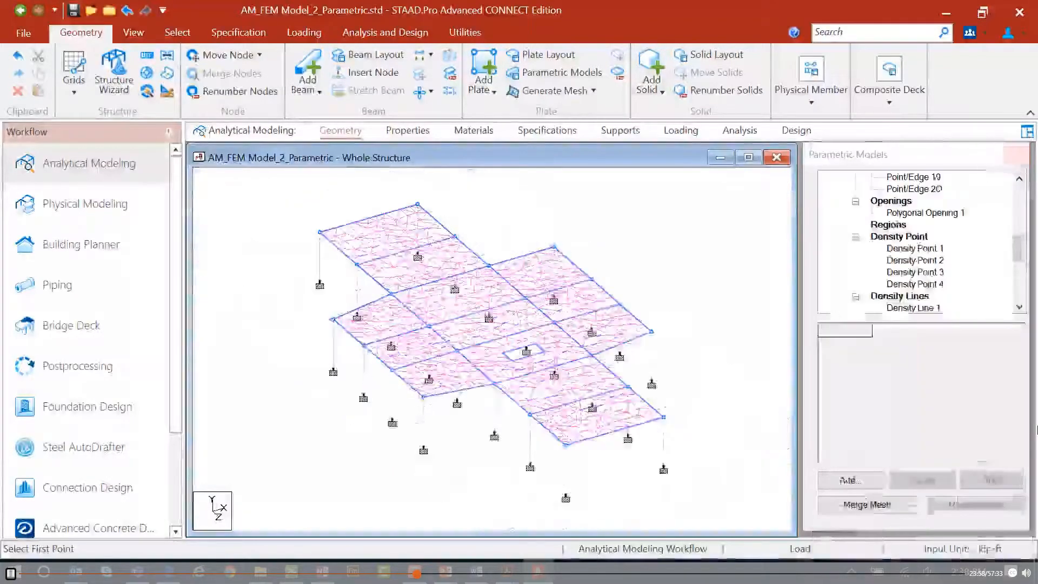
pyautogui.click(900, 213)
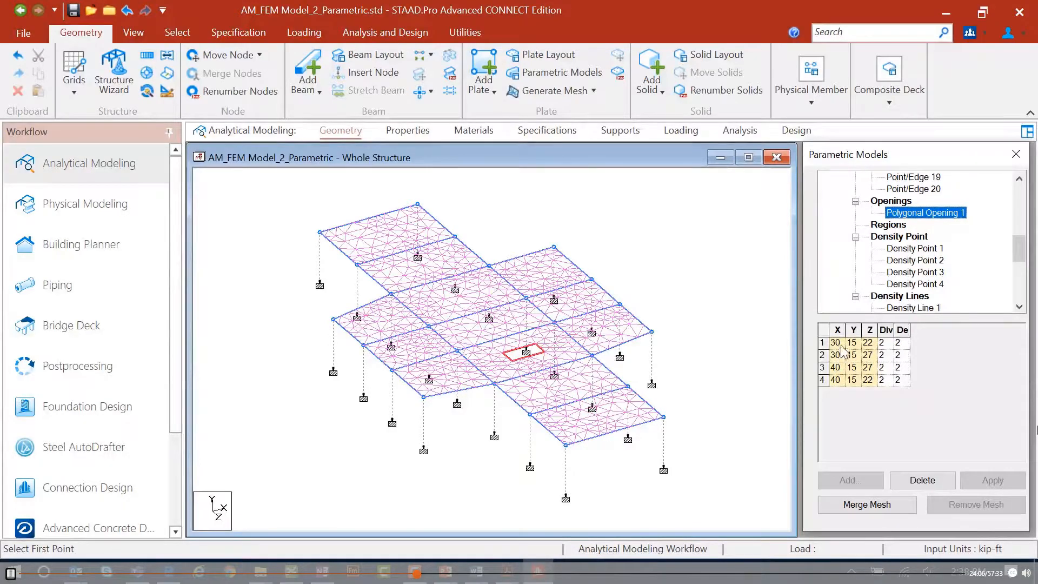
# Add a circular opening on the upper roof slab using the Slab (Linear) grid, with 10 divisions at the circumference.
pyautogui.click(897, 204)
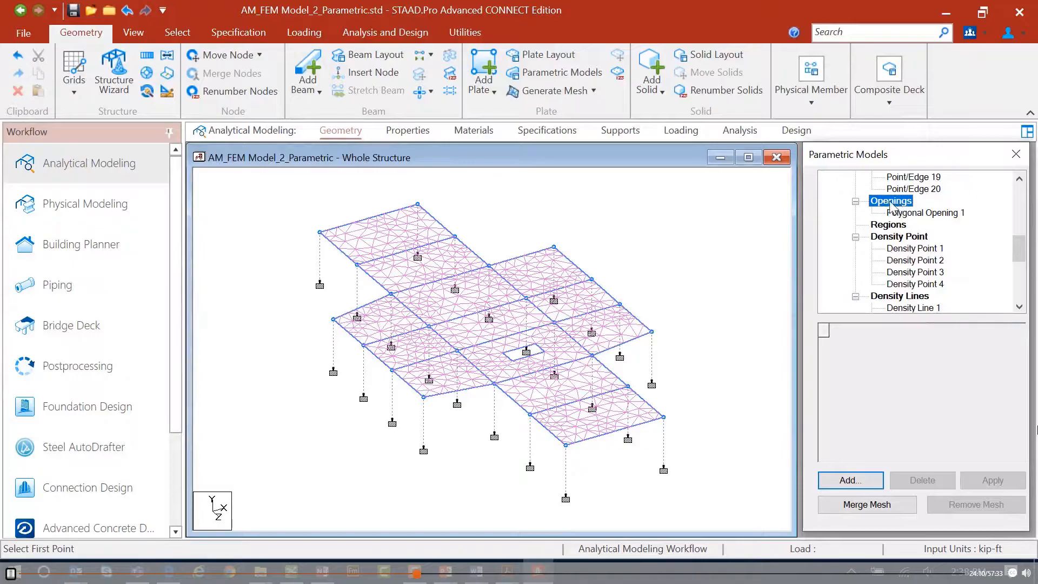
pyautogui.click(849, 480)
pyautogui.click(881, 348)
pyautogui.click(875, 372)
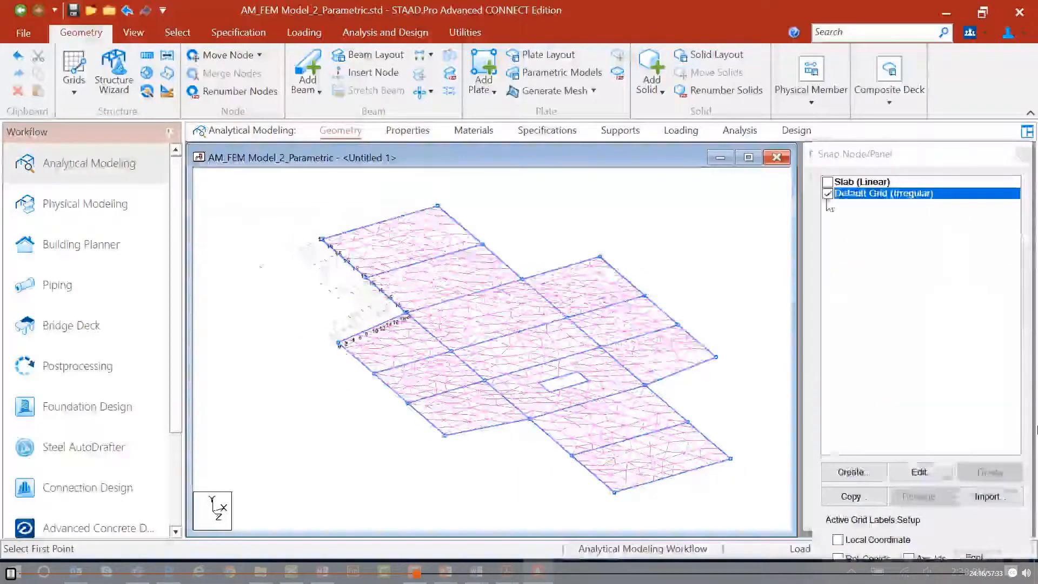
pyautogui.click(827, 181)
pyautogui.scroll(3, 457, 327)
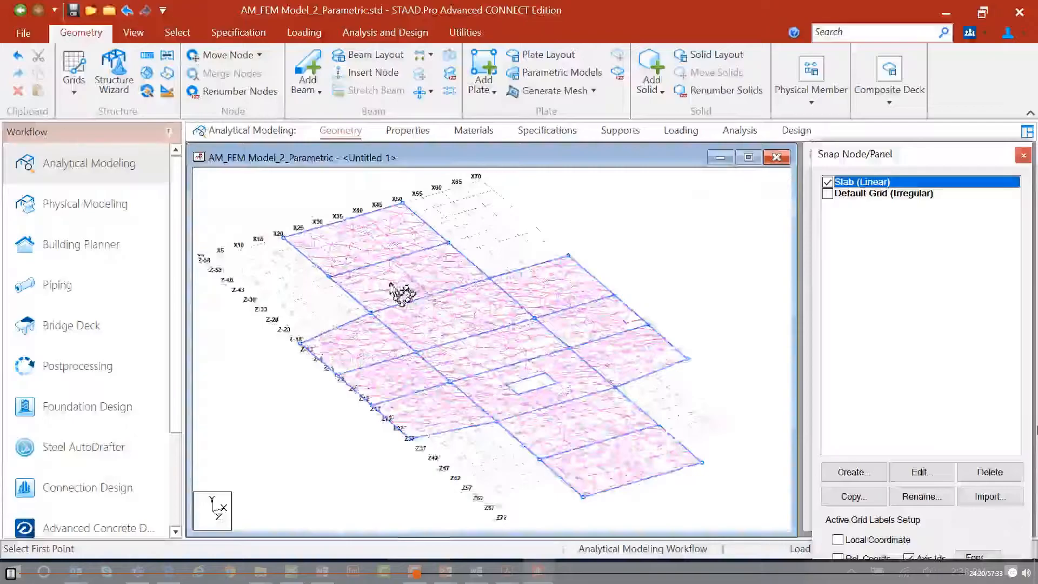
pyautogui.click(390, 284)
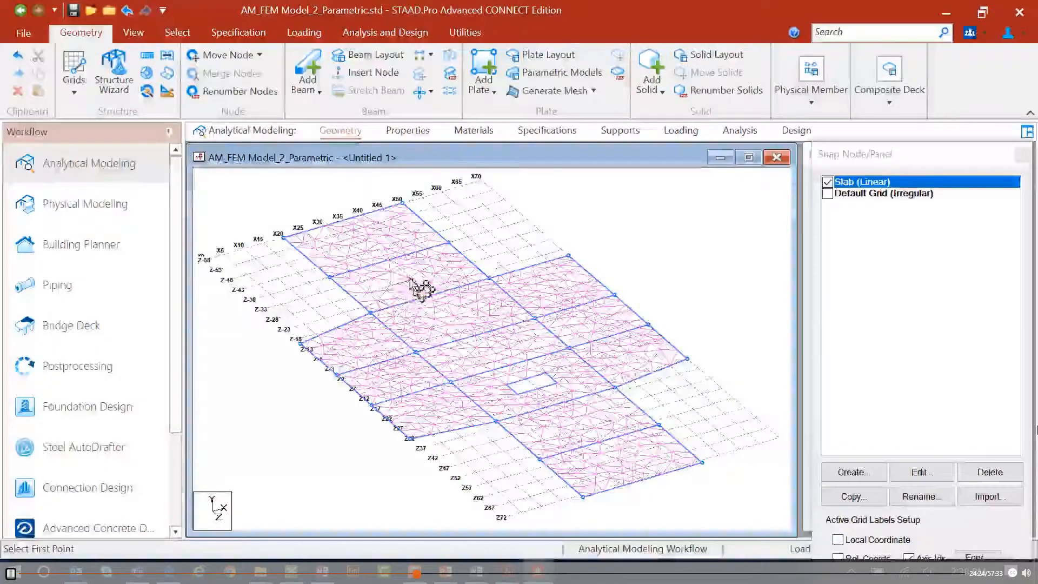
pyautogui.click(410, 279)
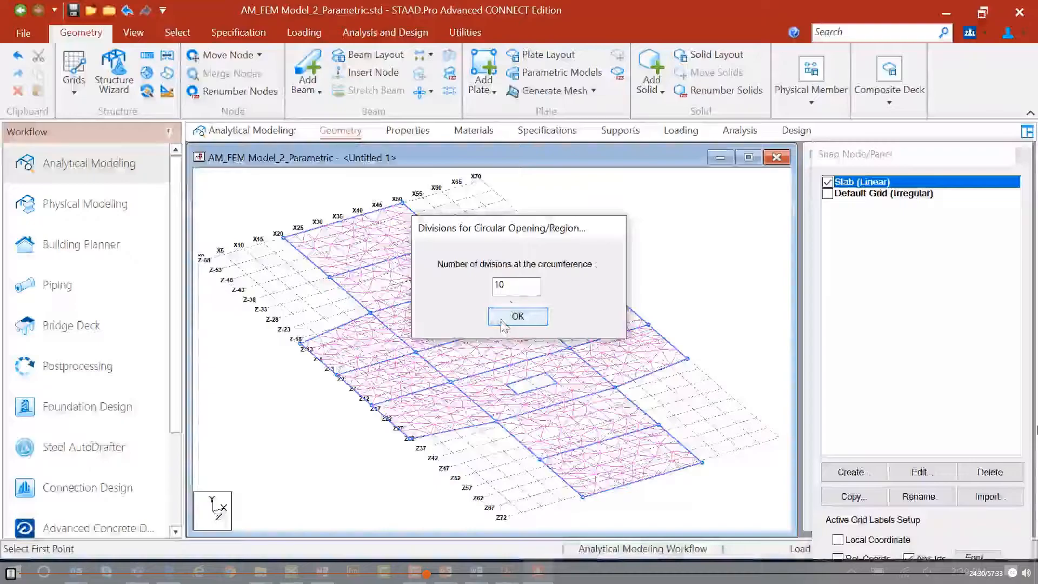
pyautogui.click(505, 321)
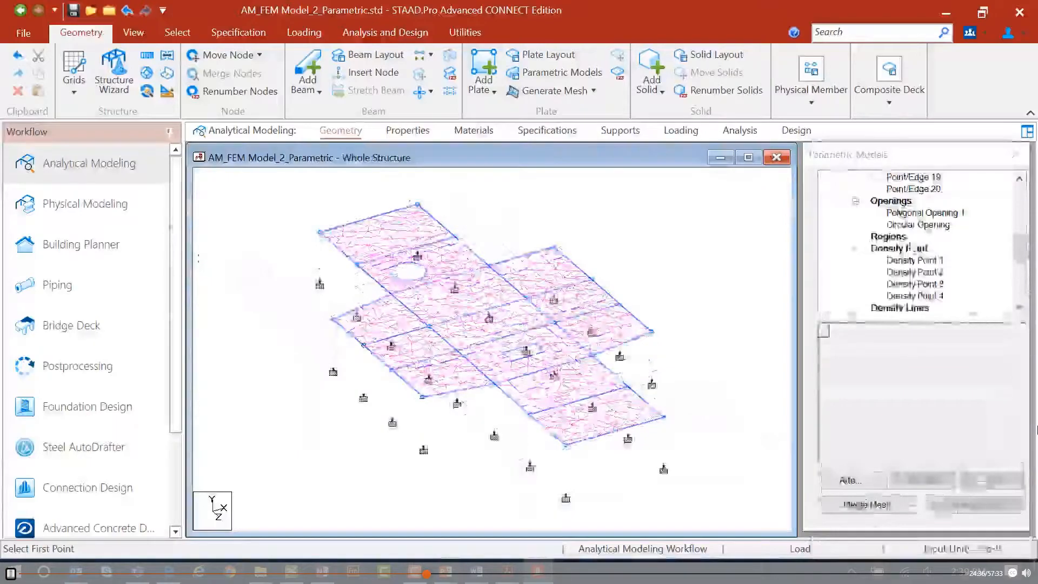
# Set the circular opening's radius to 3 and apply it.
pyautogui.click(911, 227)
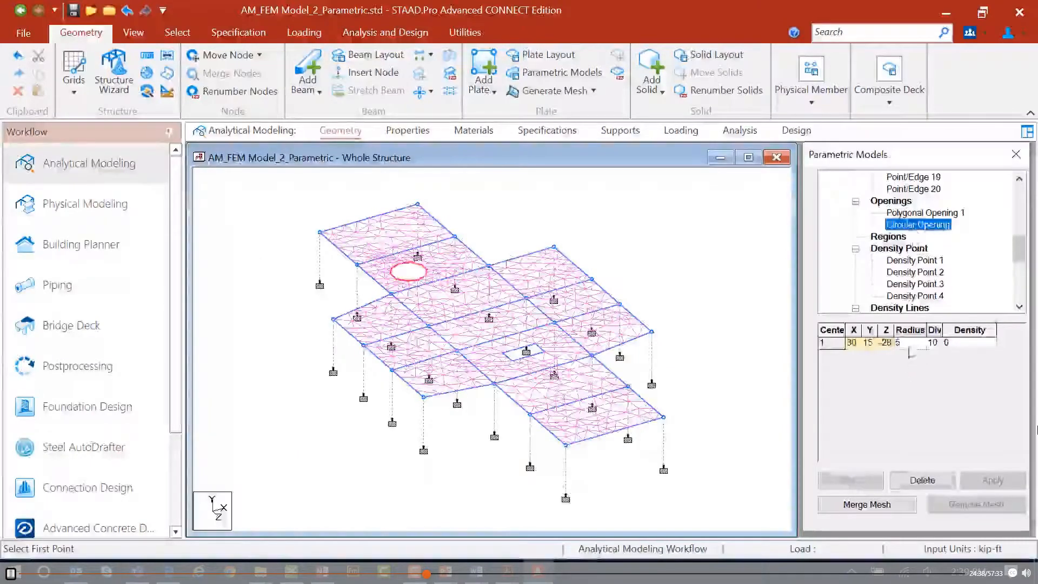
pyautogui.click(897, 342)
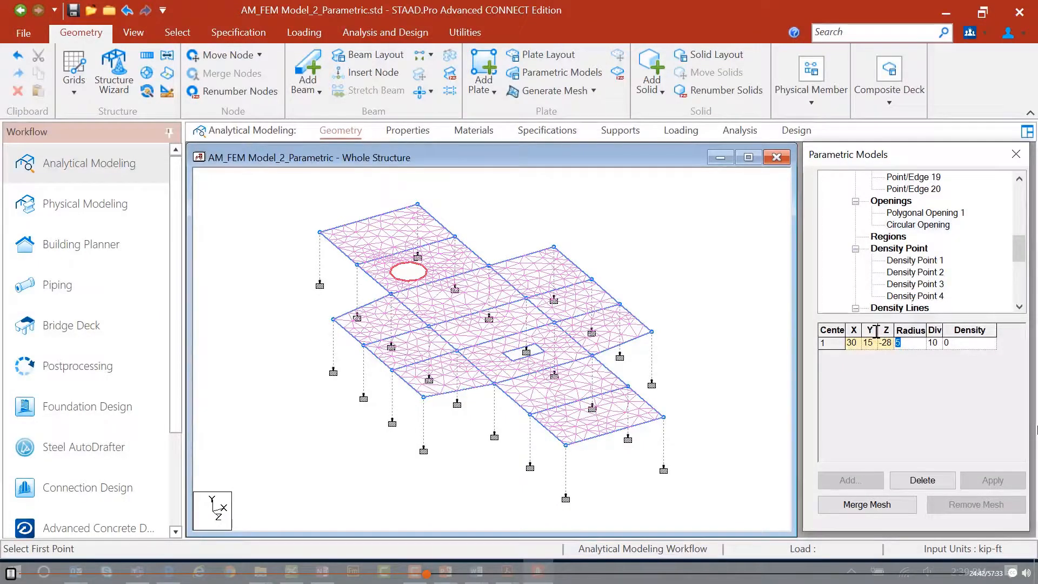
pyautogui.write('3')
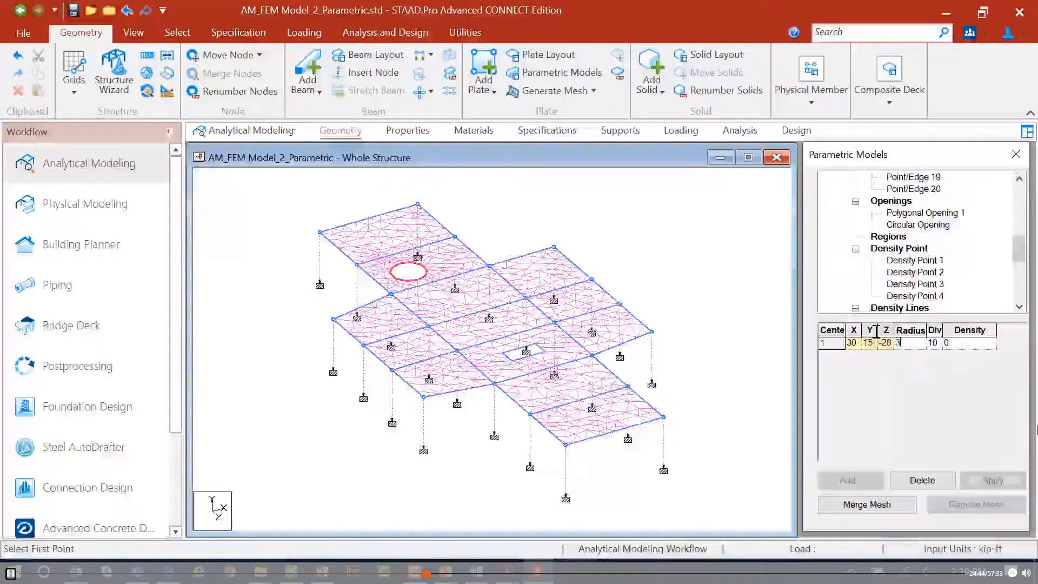
pyautogui.click(993, 480)
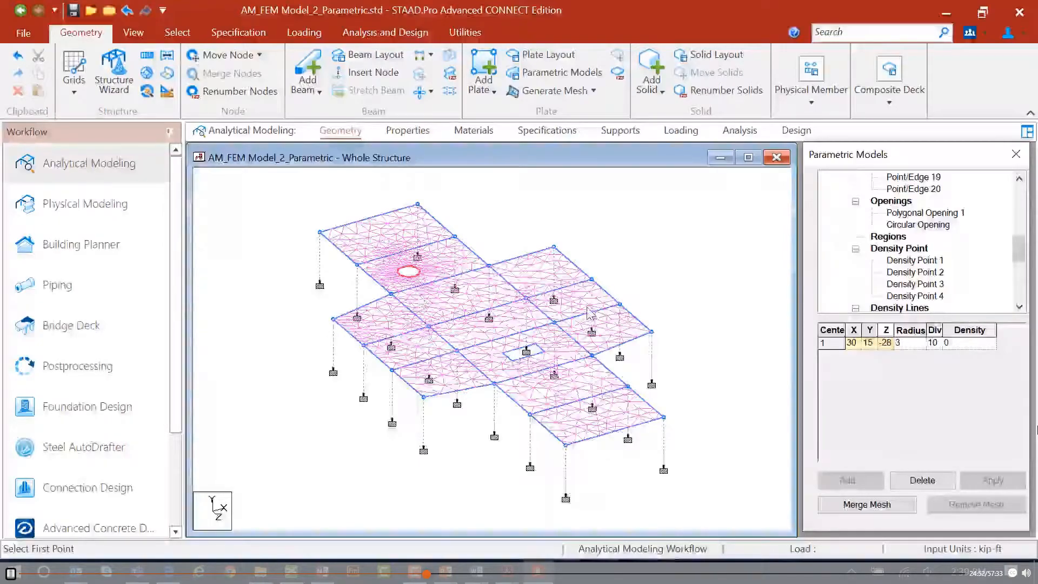
# Add a rectangular polygonal region near the far corner of the lower floor slab using the Slab (Linear) grid.
pyautogui.click(893, 238)
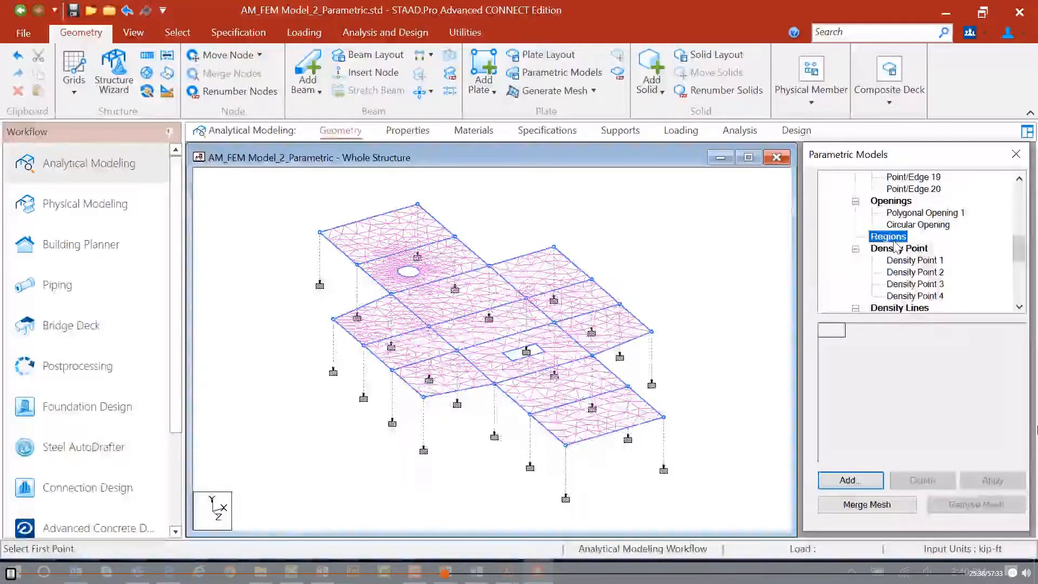
pyautogui.click(847, 480)
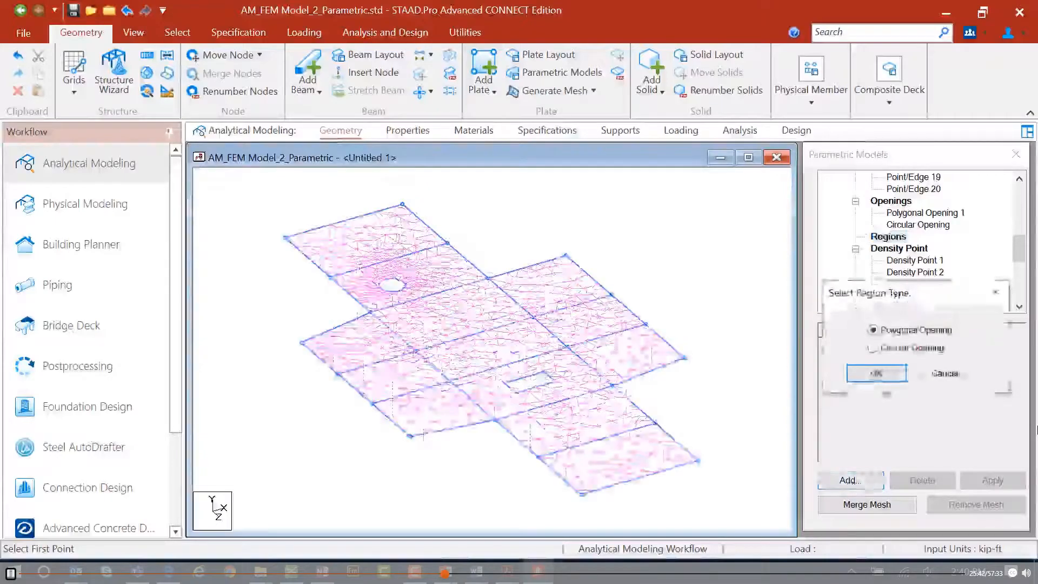
pyautogui.click(943, 373)
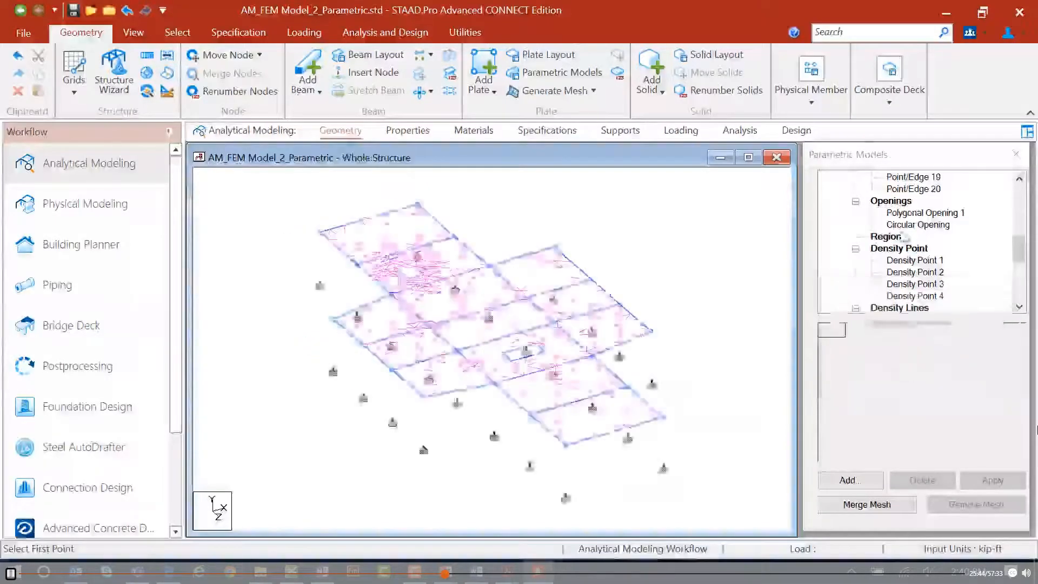
pyautogui.click(847, 480)
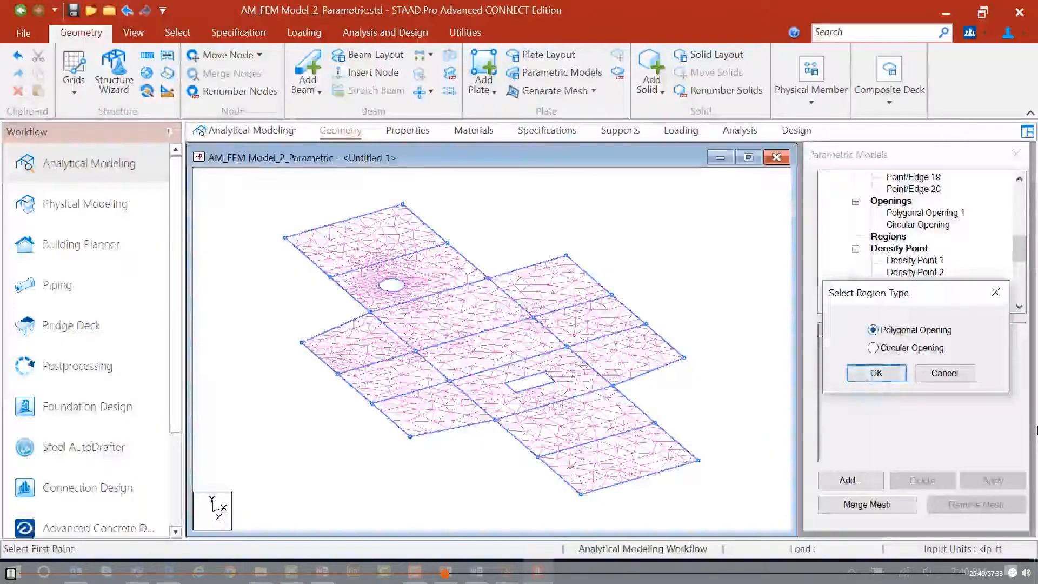
pyautogui.click(875, 376)
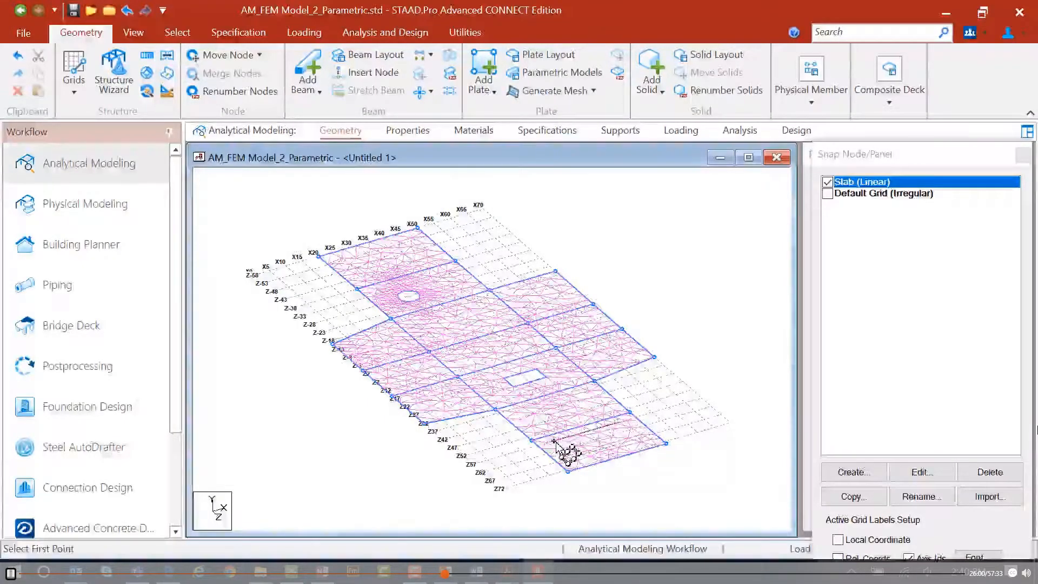
pyautogui.scroll(5, 574, 427)
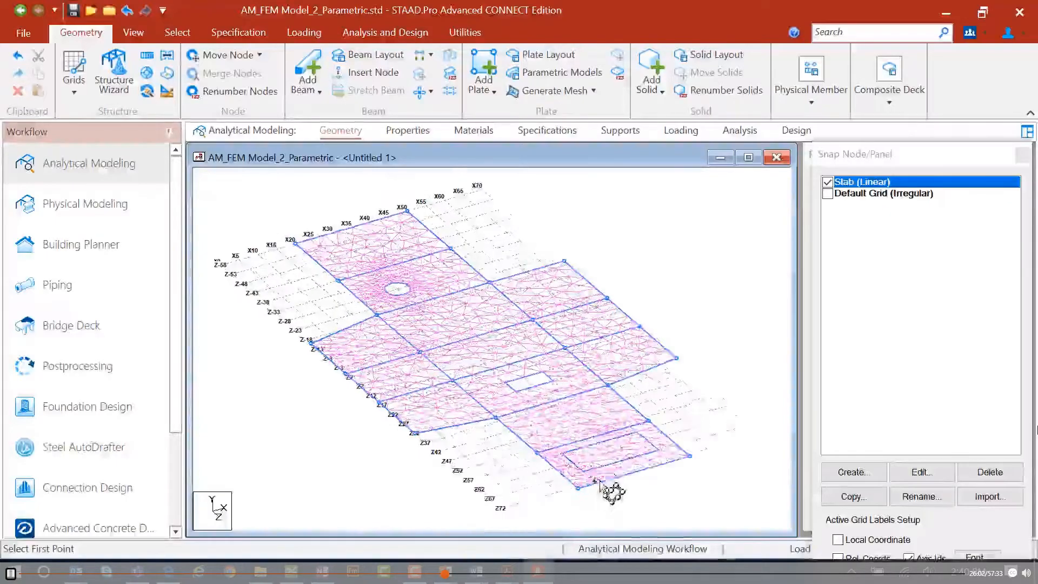
pyautogui.moveTo(679, 510); pyautogui.dragTo(628, 440, button='middle')
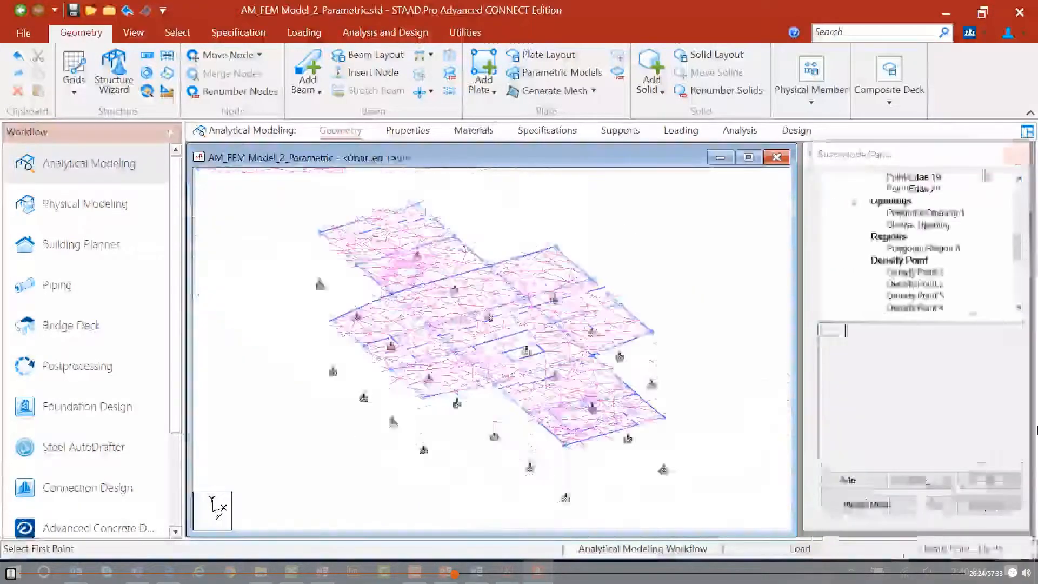
pyautogui.click(1019, 155)
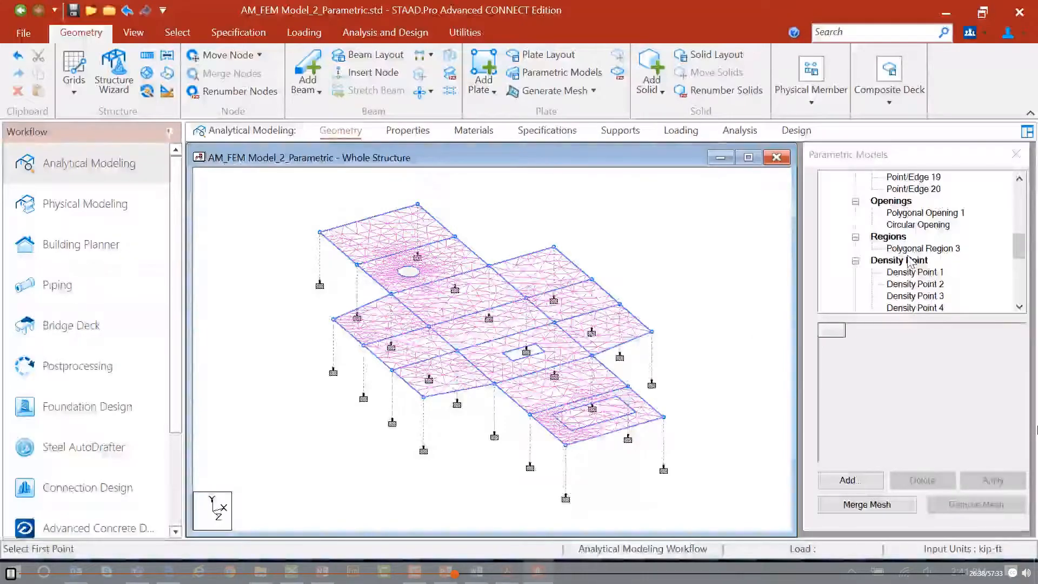
# Add two new density points on the floor slab near the middle of the structure.
pyautogui.moveTo(1020, 246); pyautogui.dragTo(1020, 258)
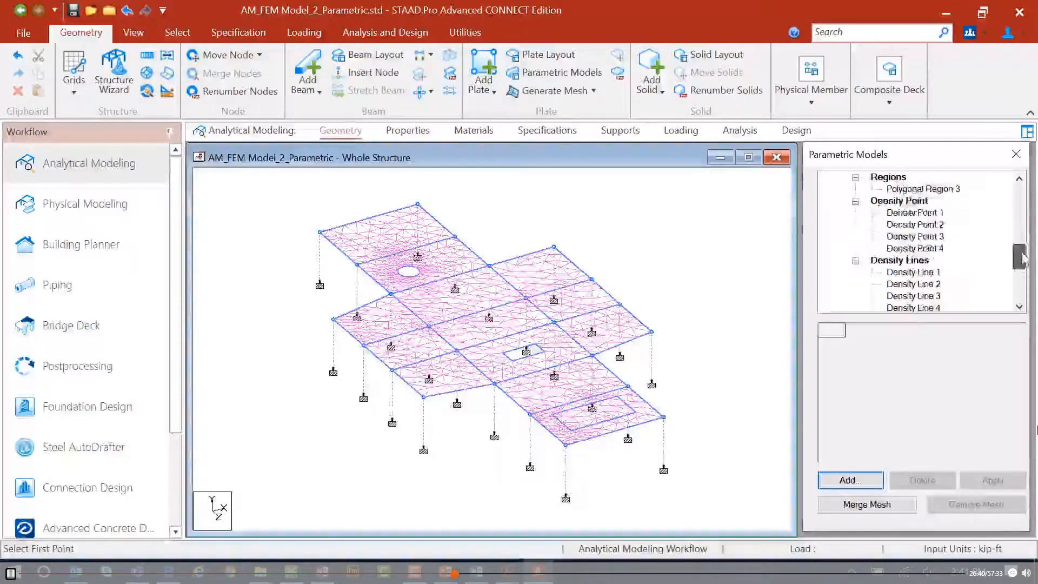
pyautogui.click(900, 201)
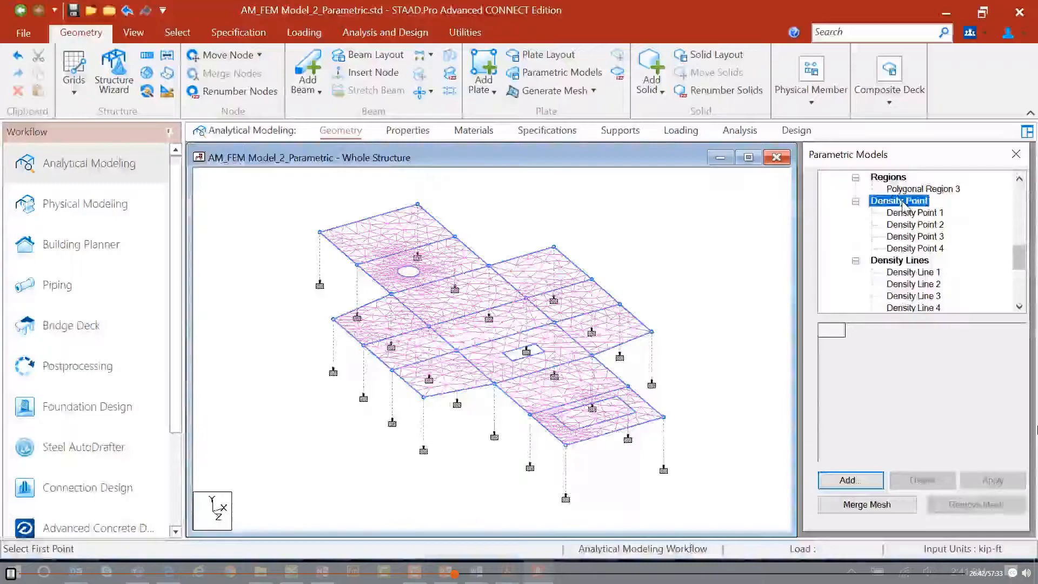
pyautogui.click(843, 480)
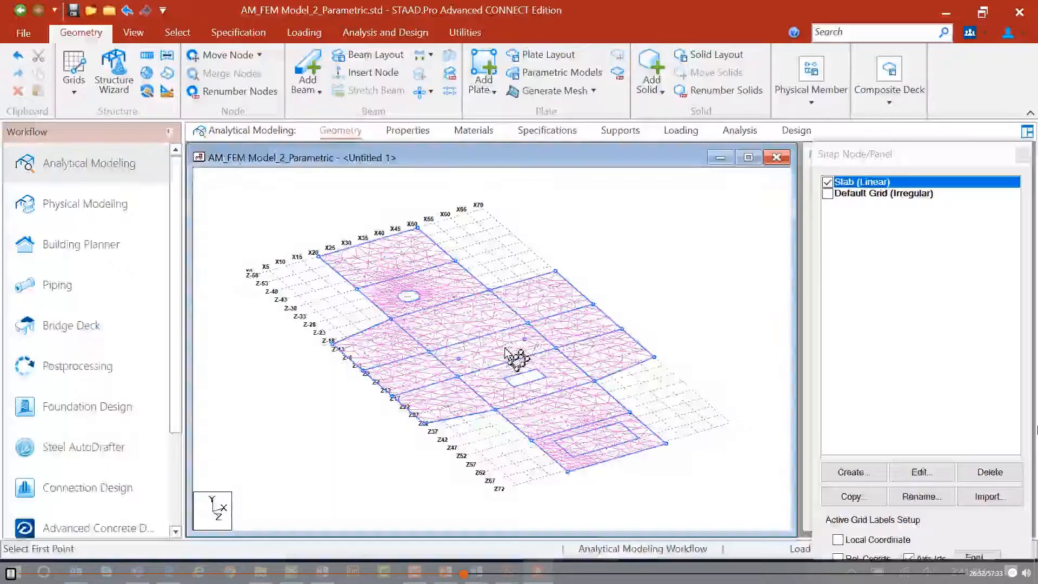
pyautogui.click(1025, 155)
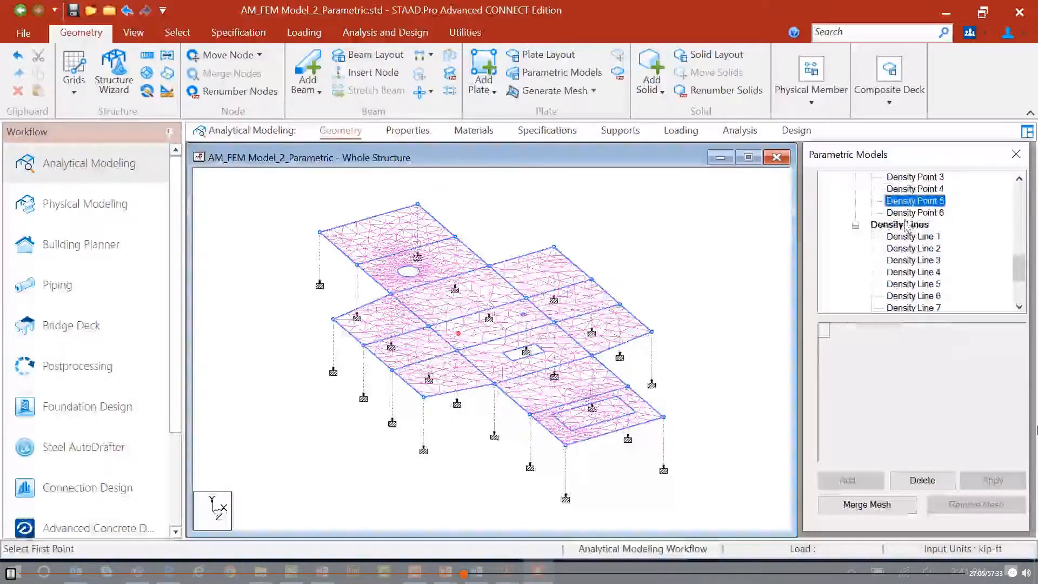
# Add a density line between two grid points next to the polygonal region on the lower slab.
pyautogui.click(907, 225)
pyautogui.click(845, 481)
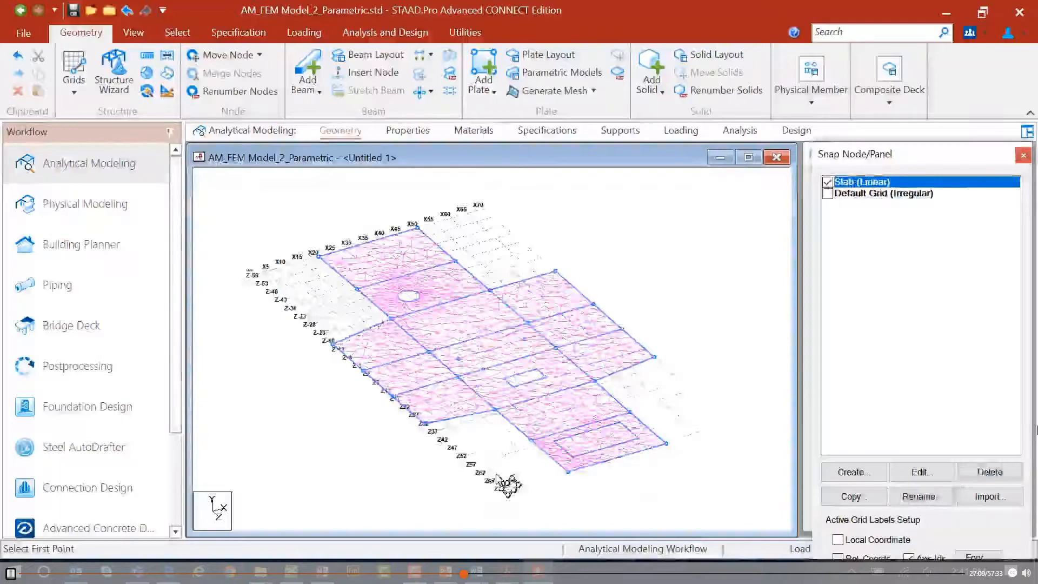
pyautogui.click(622, 413)
pyautogui.click(615, 401)
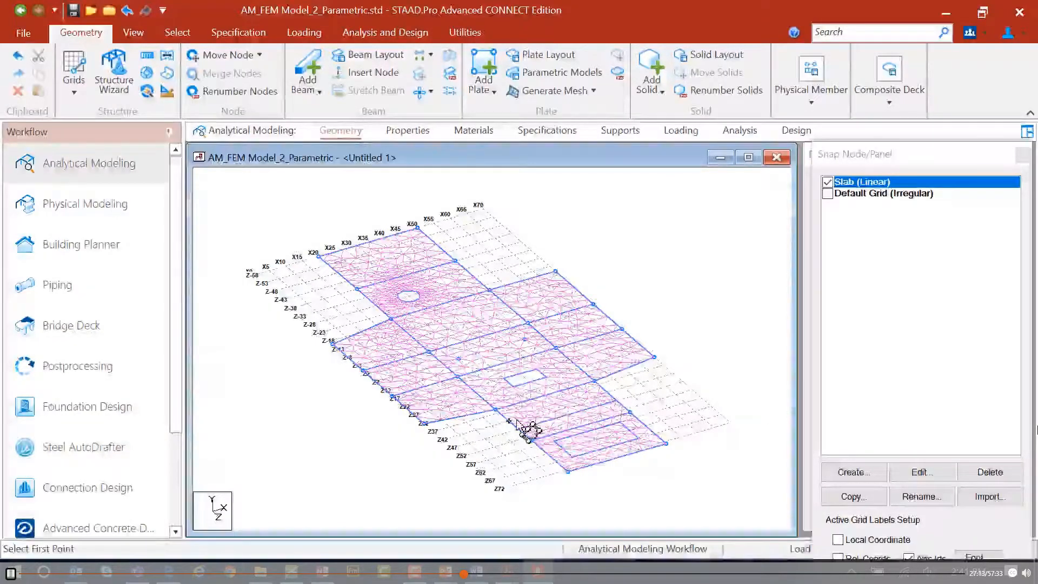
pyautogui.click(1021, 155)
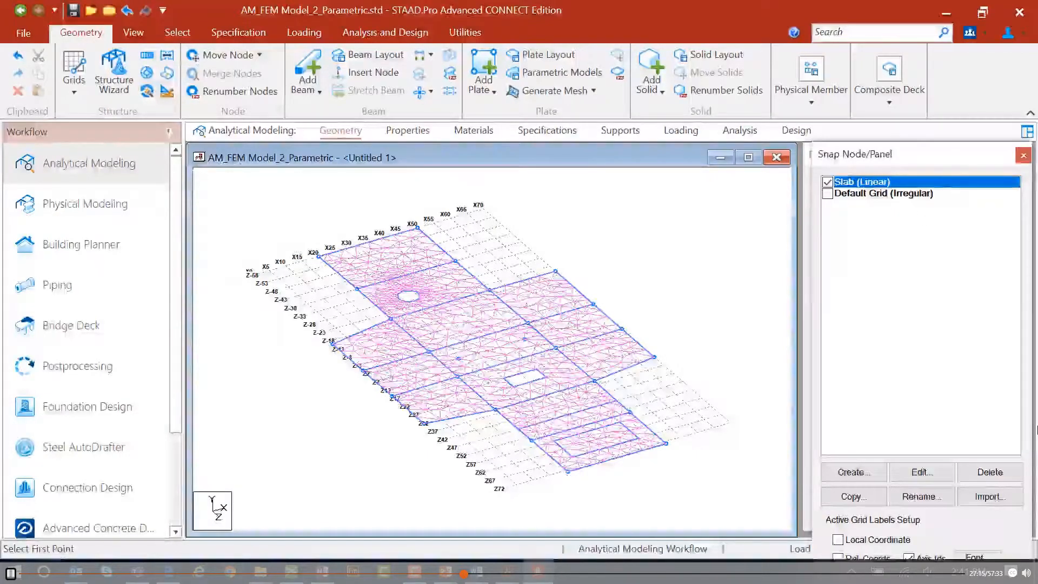
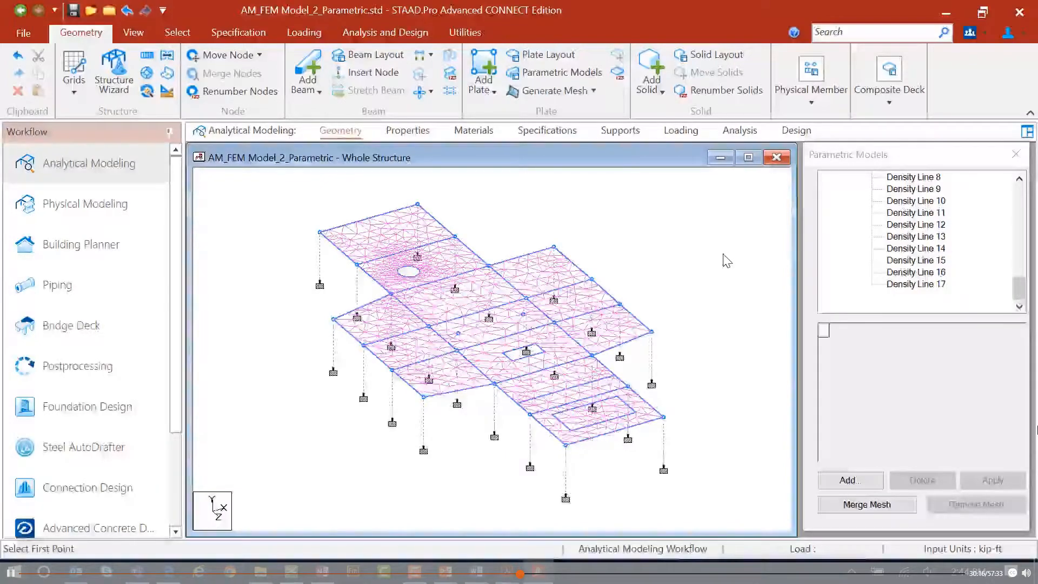
pyautogui.press('Escape')
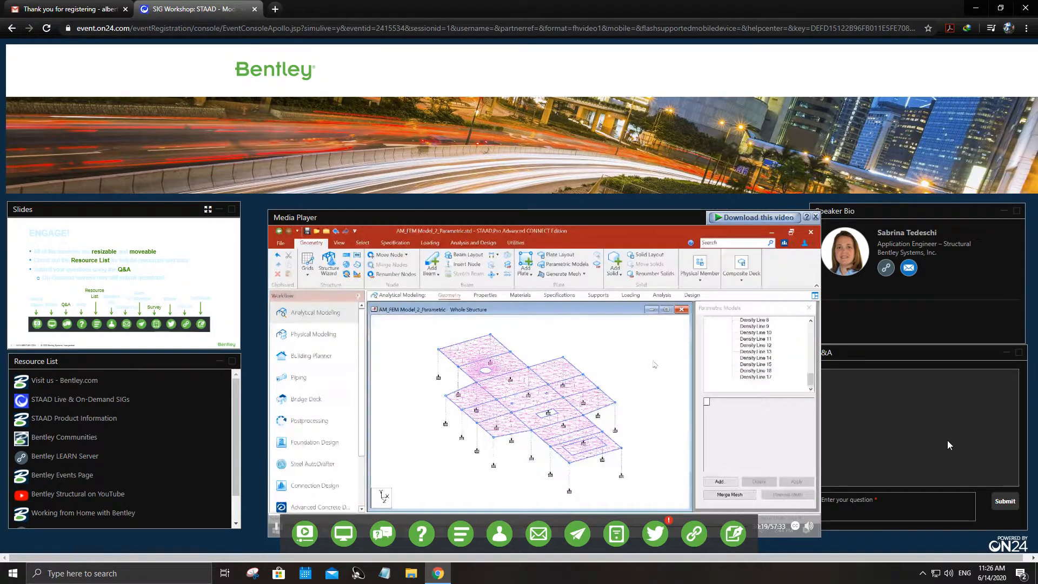
pyautogui.moveTo(604, 214); pyautogui.dragTo(580, 182)
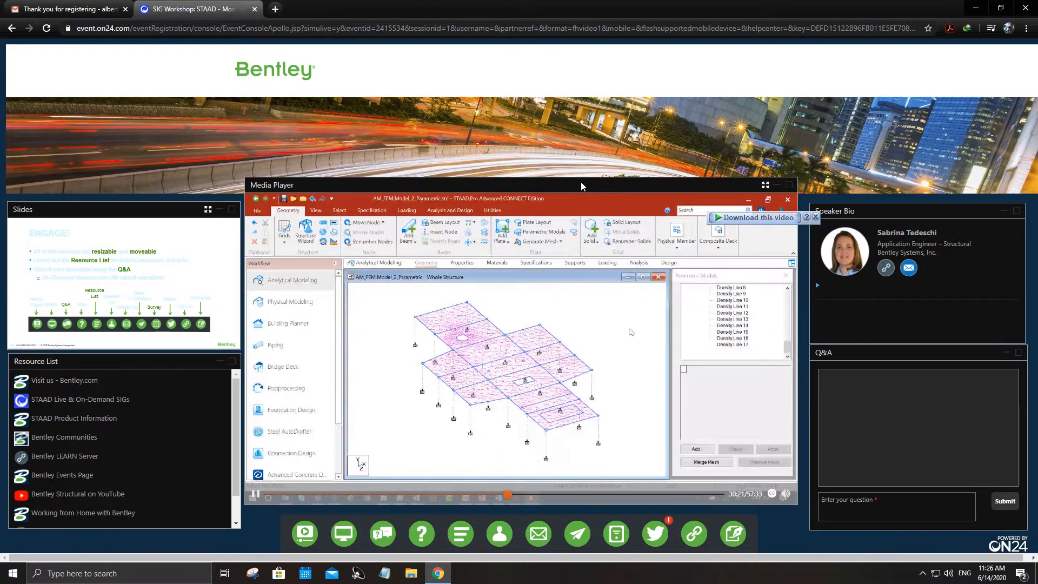
pyautogui.click(764, 185)
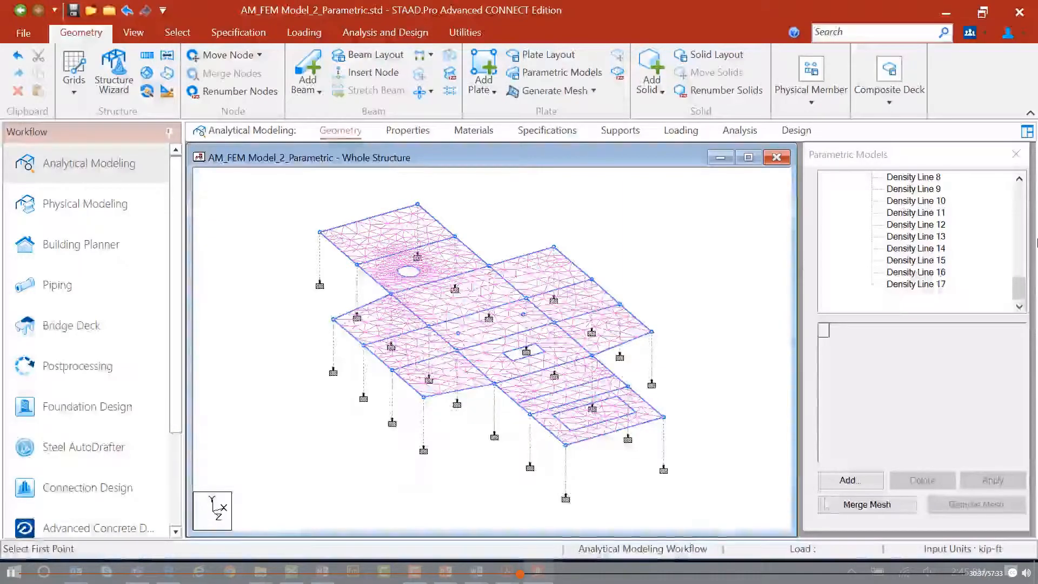
# Select the slab's meshed surface in the parametric models tree and merge its mesh into the structure.
pyautogui.moveTo(1019, 288); pyautogui.dragTo(1020, 188)
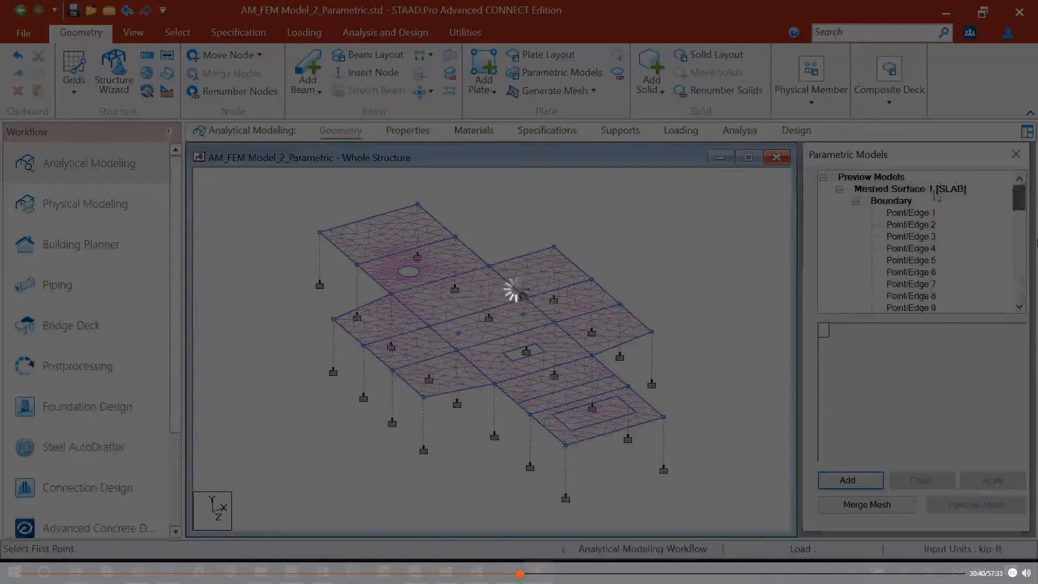
pyautogui.click(932, 189)
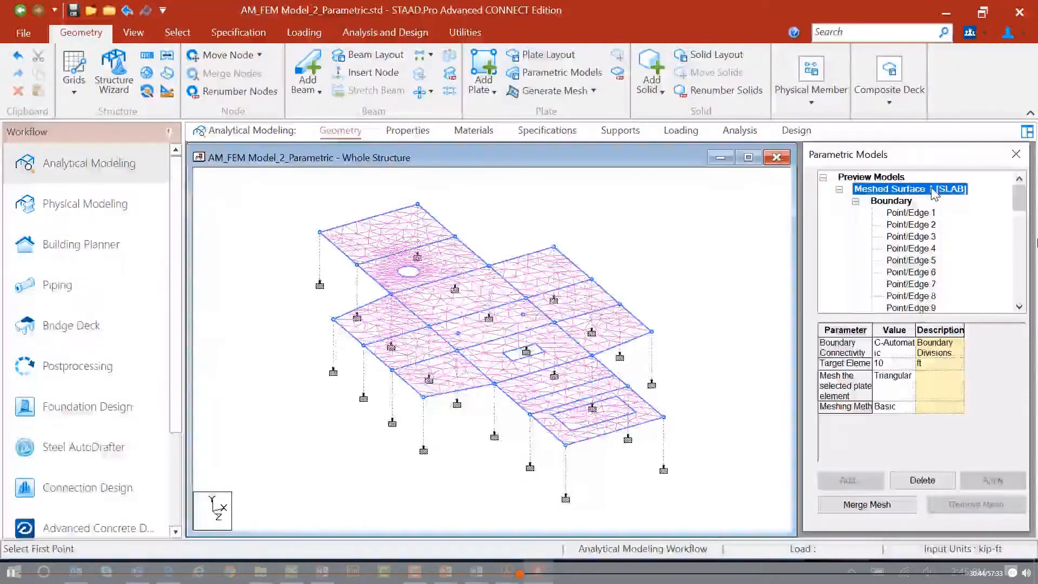
pyautogui.click(853, 508)
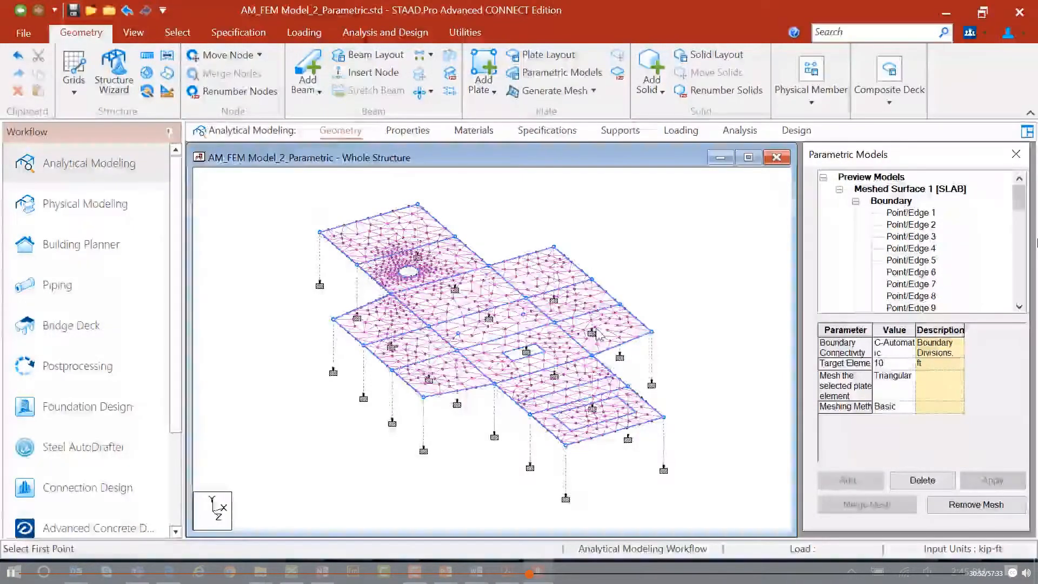
# Open the node and plate tables and display the whole meshed structure for review.
pyautogui.click(541, 55)
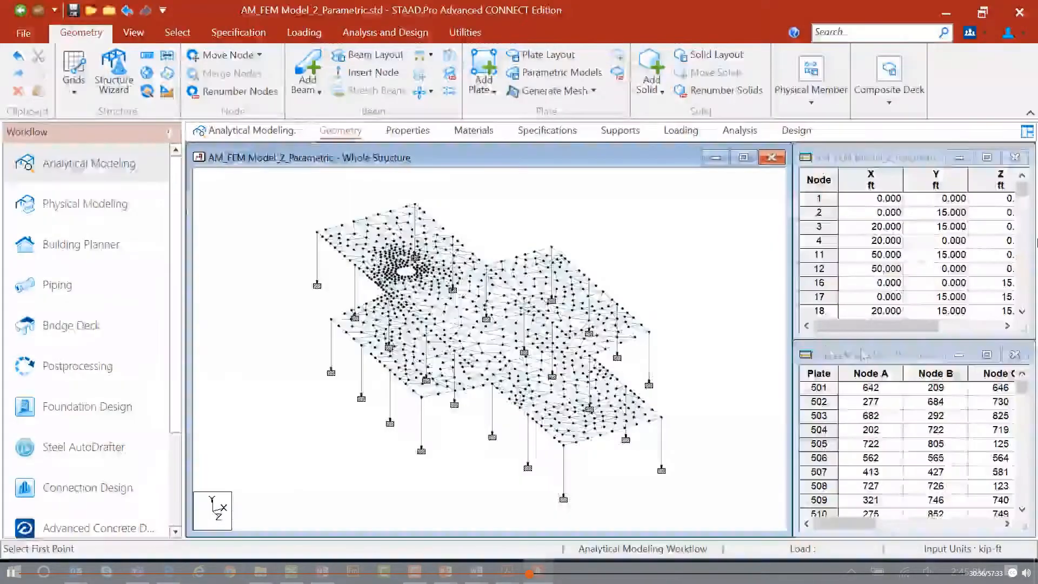
pyautogui.click(861, 350)
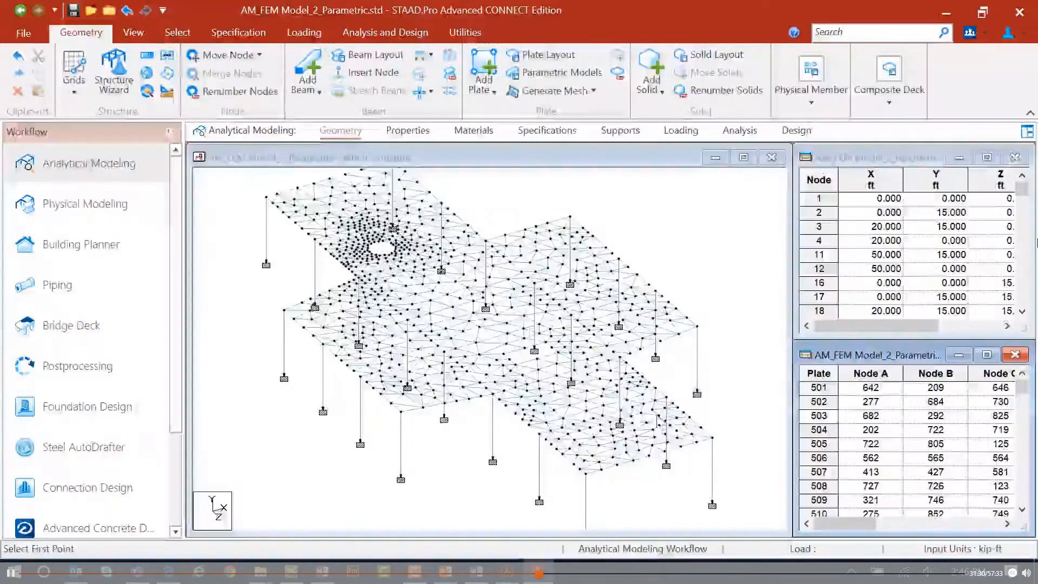
pyautogui.click(141, 36)
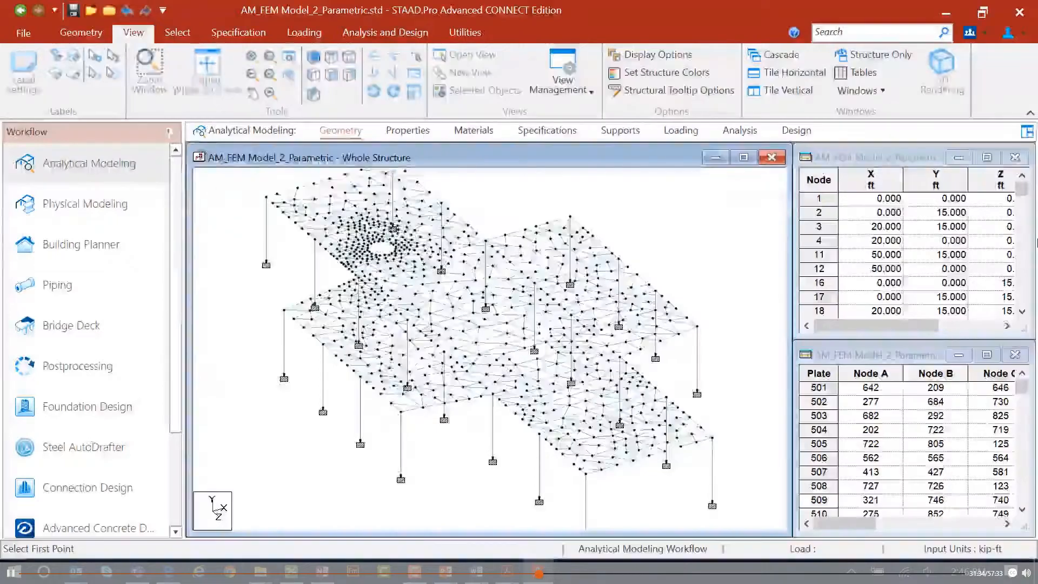
pyautogui.click(207, 64)
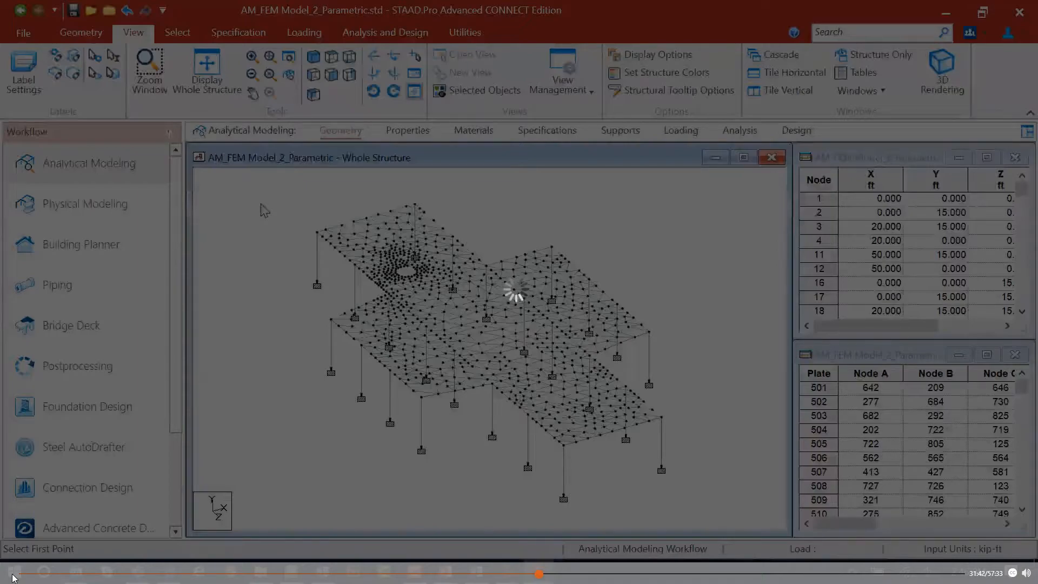
pyautogui.press('Escape')
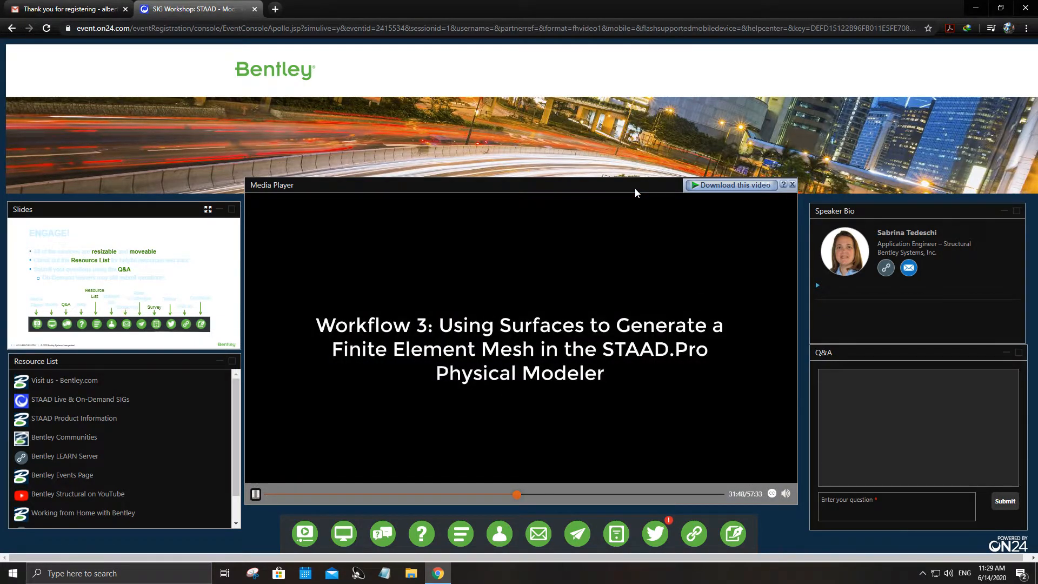
pyautogui.moveTo(635, 188); pyautogui.dragTo(752, 245)
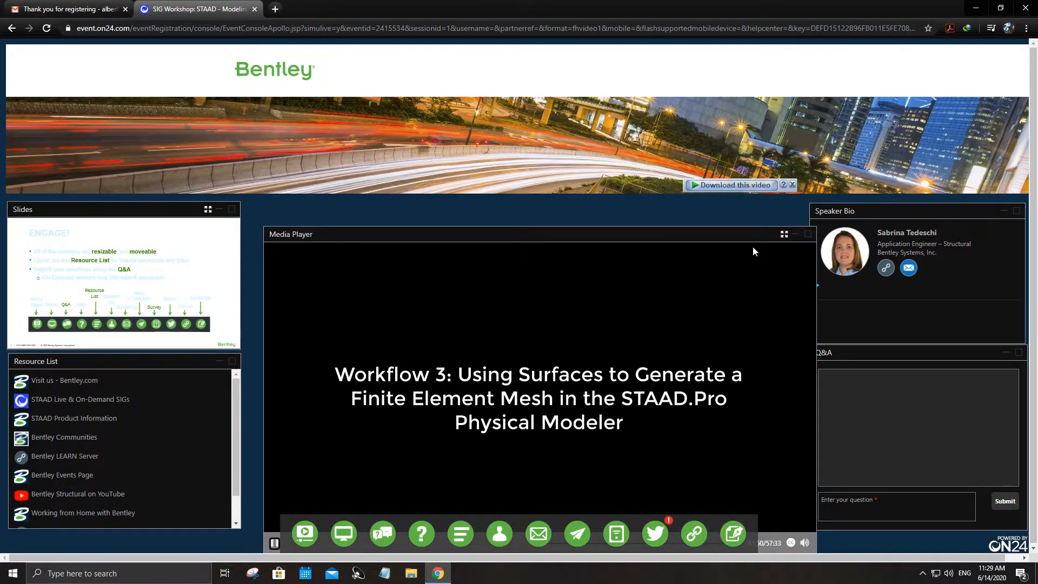
pyautogui.click(784, 236)
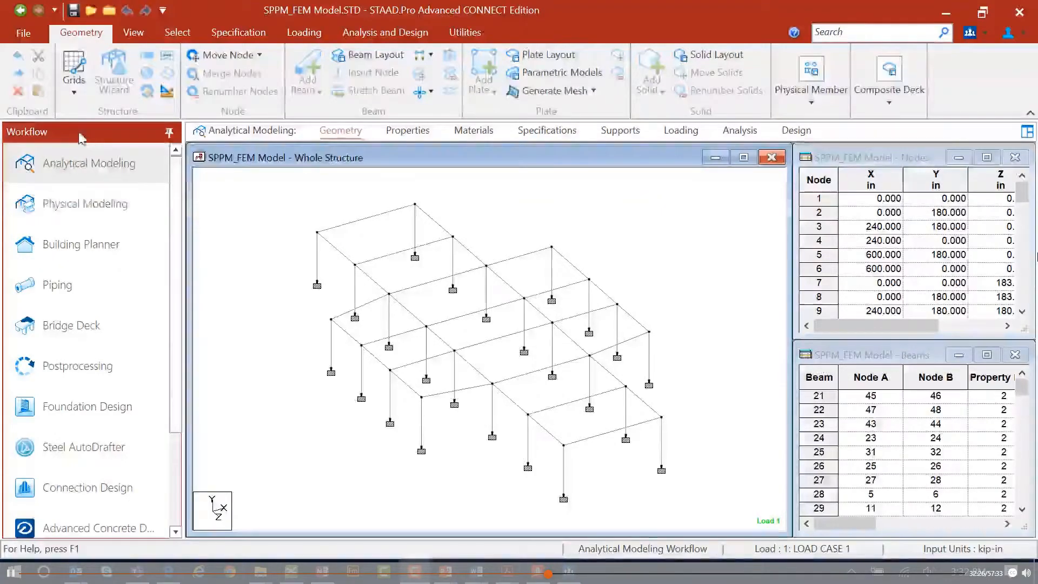
# Open the frame in the Physical Modeler and draw one surface over the lower floor by picking its perimeter column nodes.
pyautogui.click(77, 212)
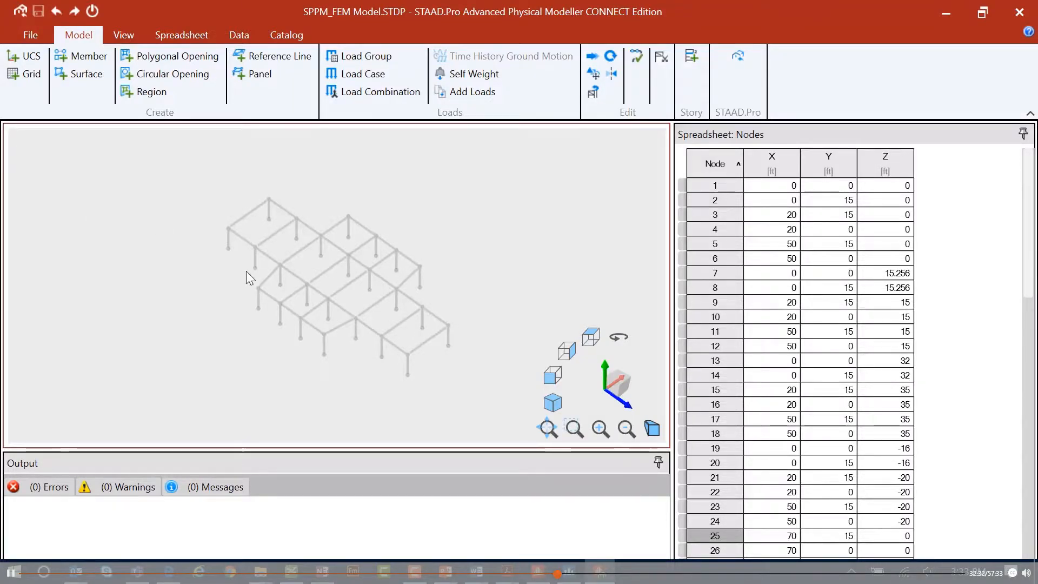
pyautogui.scroll(3, 294, 299)
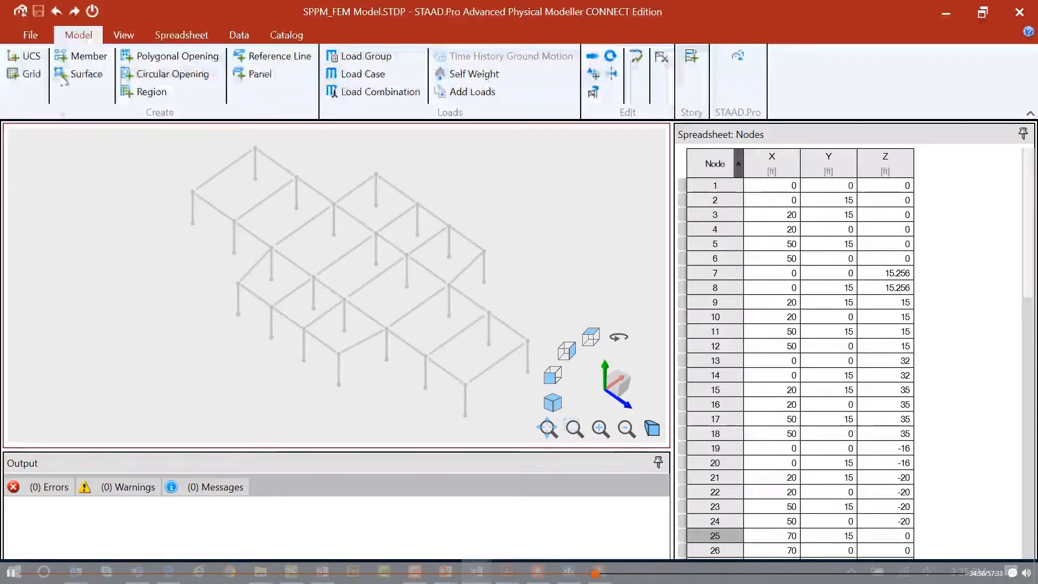
pyautogui.click(66, 75)
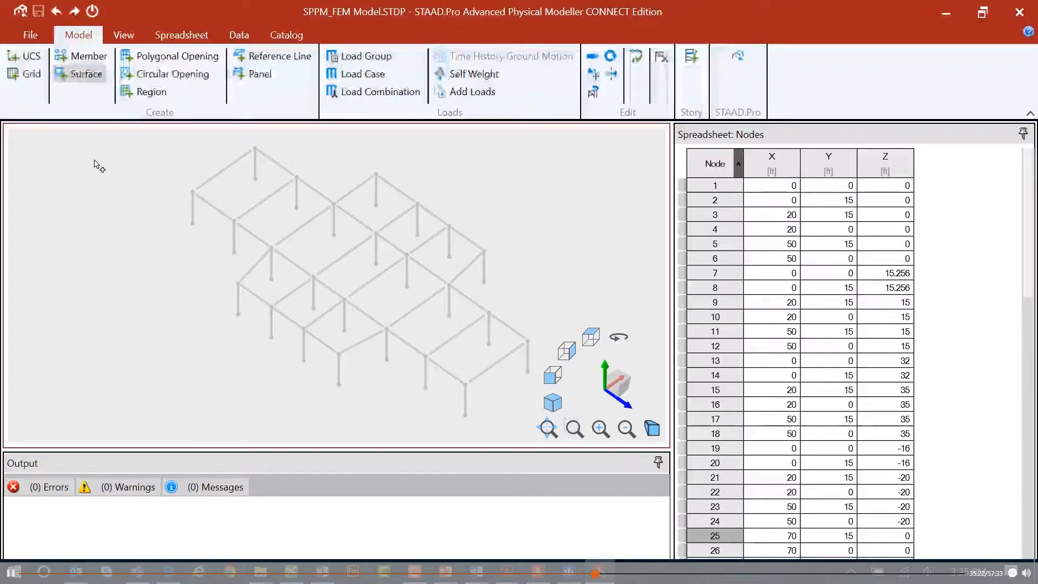
pyautogui.click(193, 193)
pyautogui.click(271, 248)
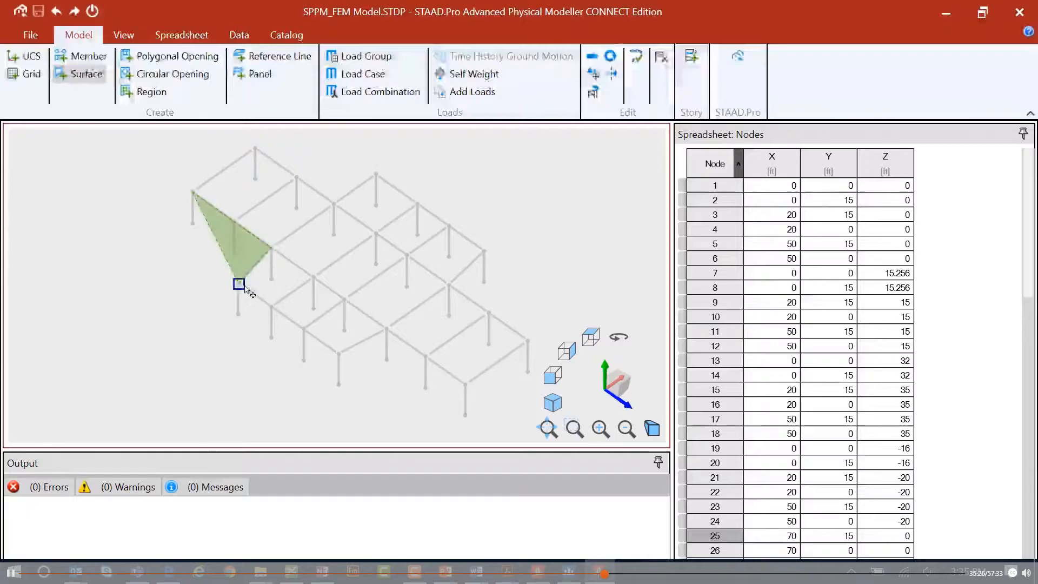
pyautogui.click(239, 283)
pyautogui.click(339, 352)
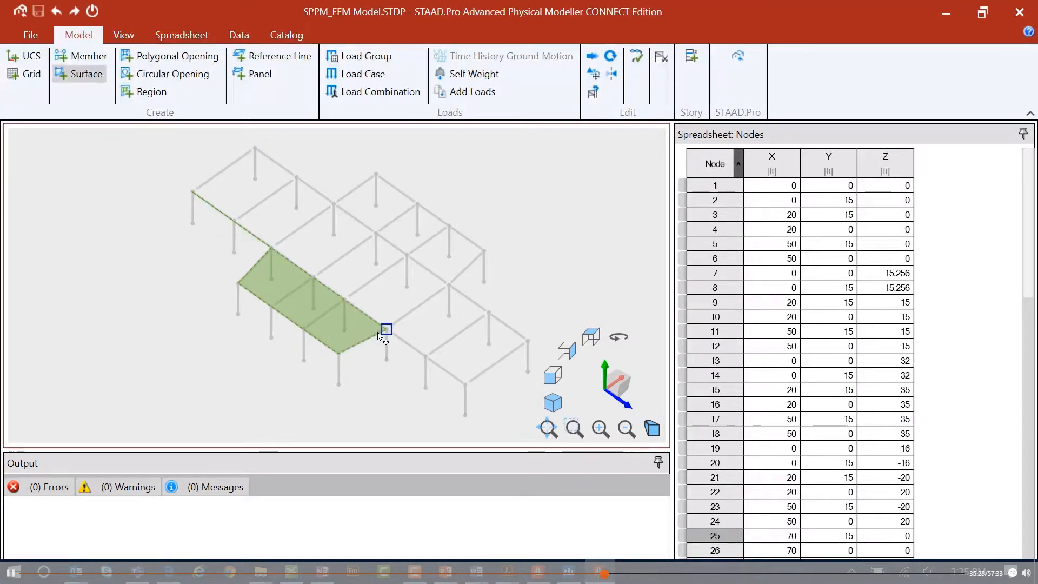
pyautogui.click(465, 385)
pyautogui.click(527, 340)
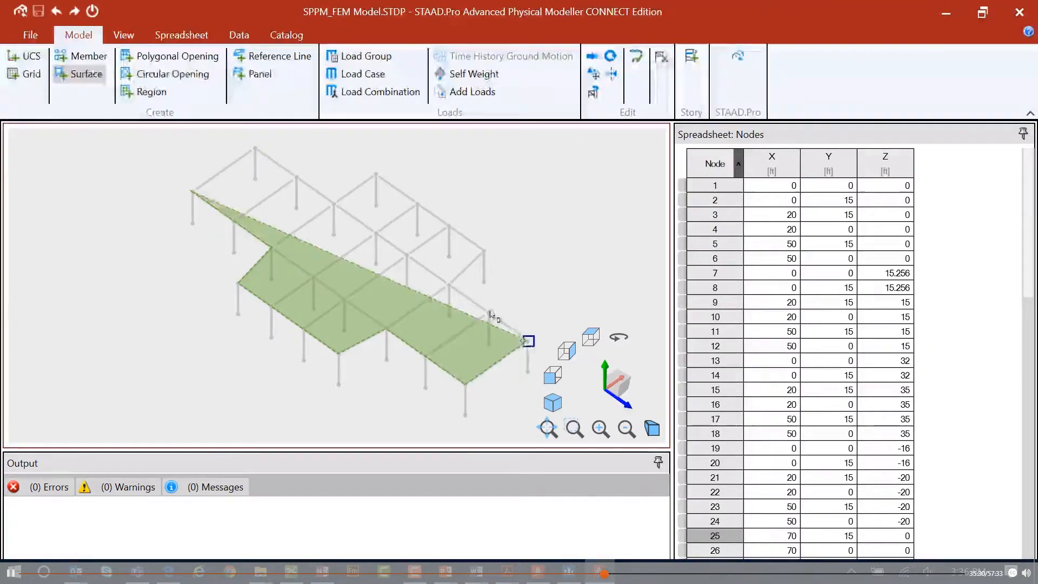
pyautogui.click(484, 250)
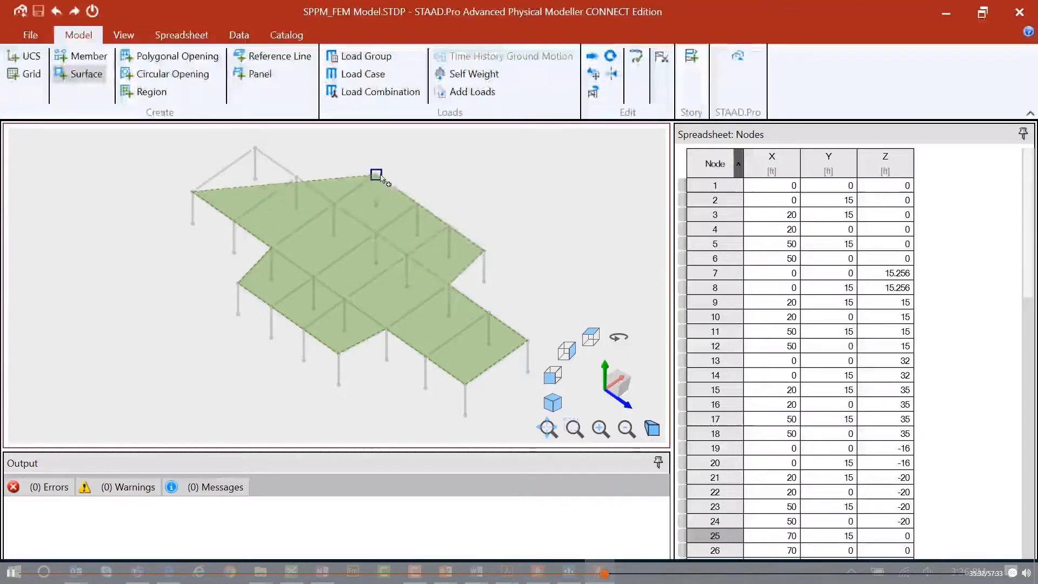
pyautogui.click(376, 175)
pyautogui.click(334, 204)
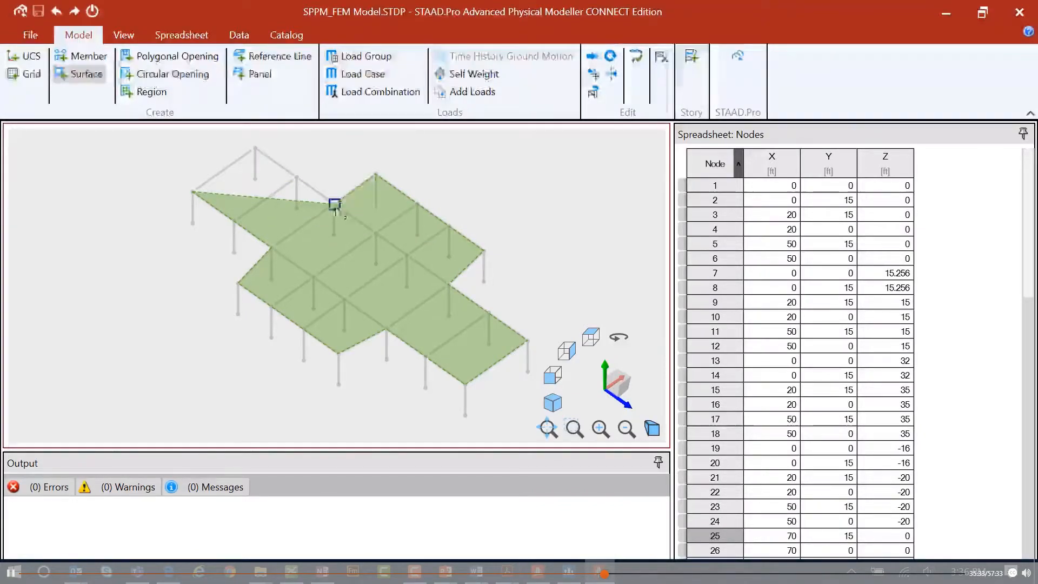
pyautogui.click(255, 148)
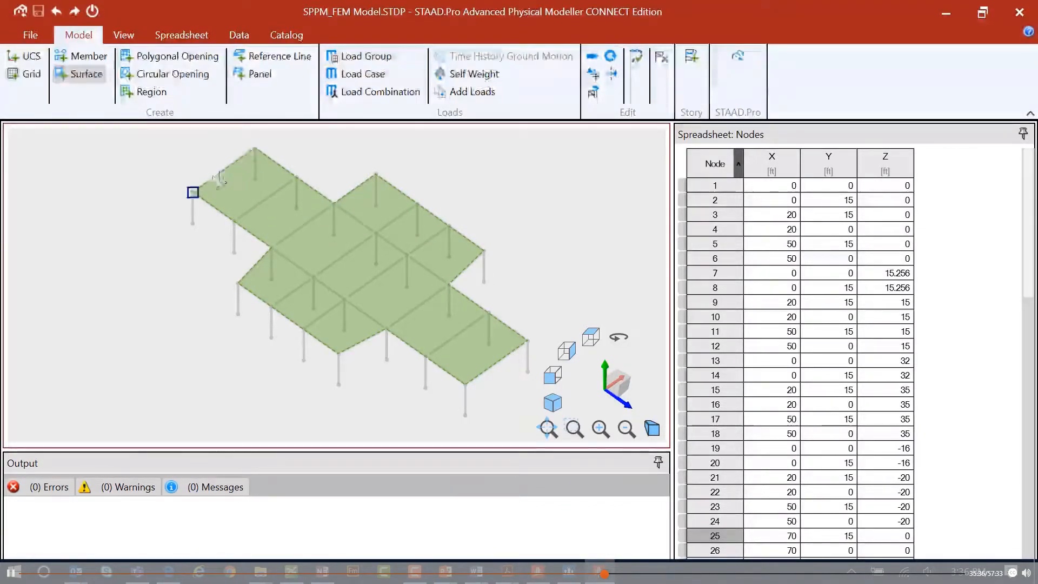
pyautogui.click(193, 193)
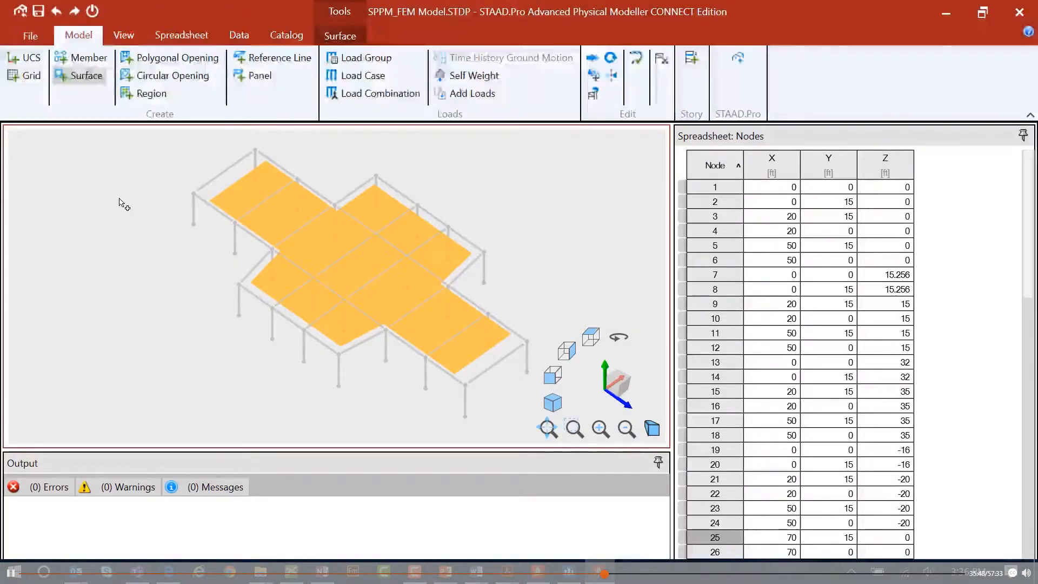
# Open the Surfaces spreadsheet to check the new surface.
pyautogui.click(167, 35)
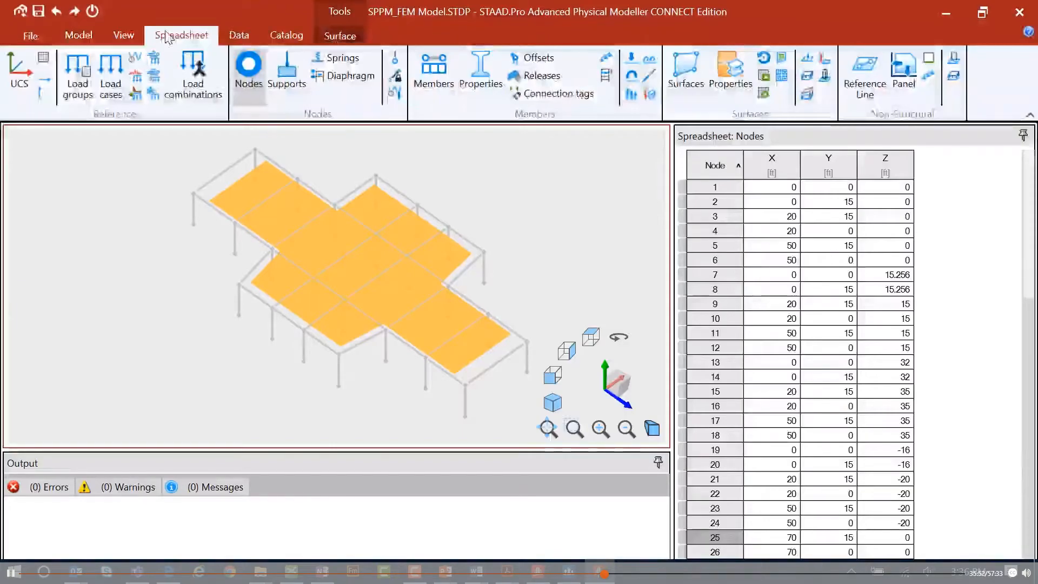
pyautogui.click(685, 75)
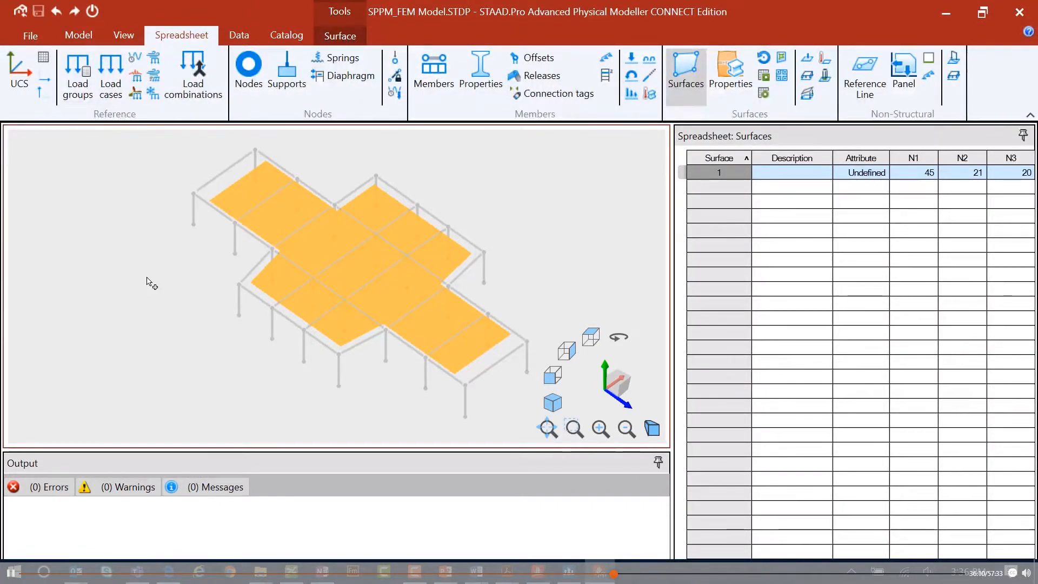
pyautogui.click(80, 35)
pyautogui.click(179, 37)
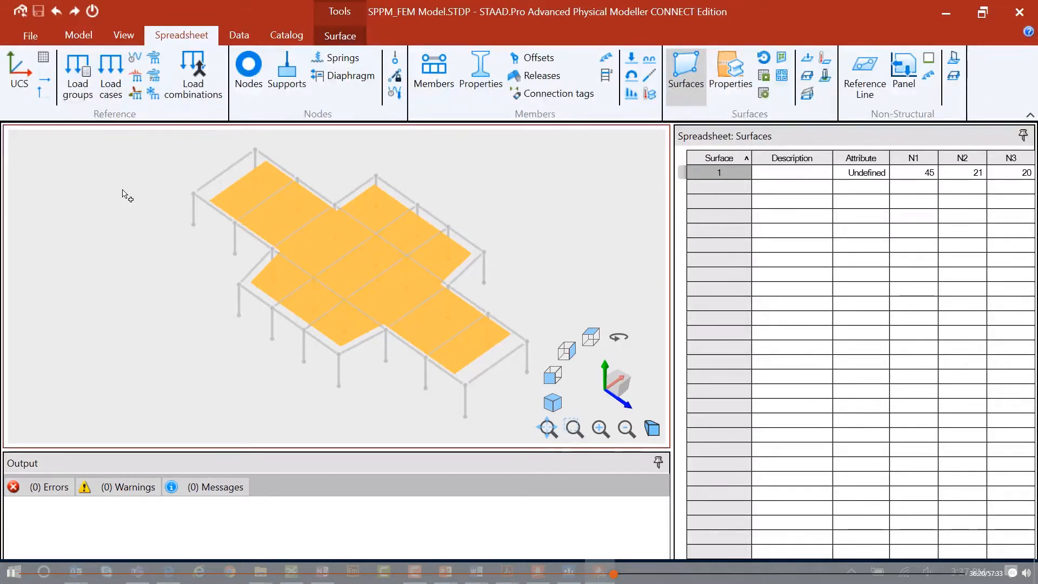
# Review the Analysis model meshing options in the Options dialog and close it.
pyautogui.click(232, 35)
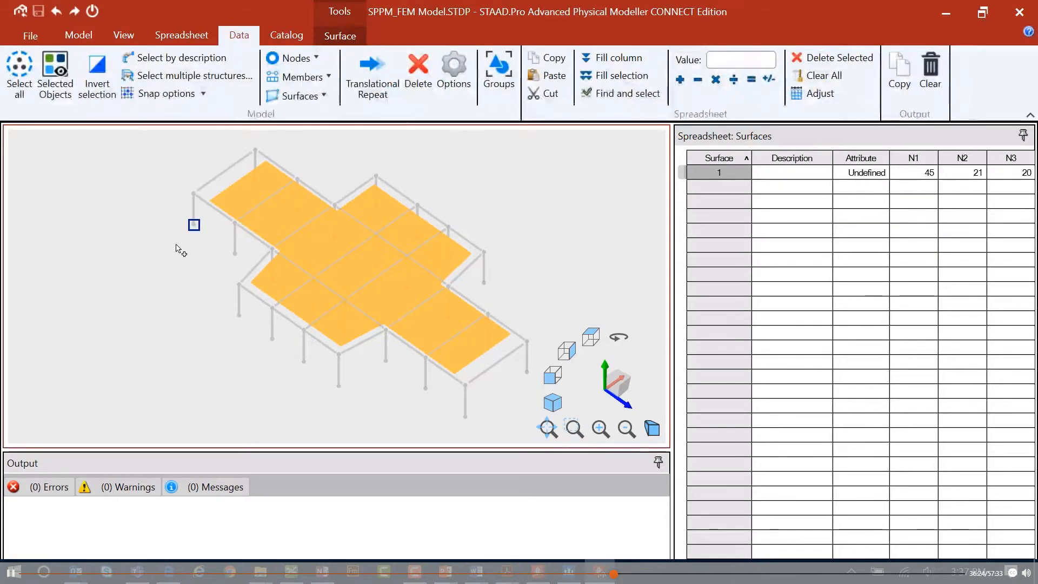
pyautogui.click(466, 97)
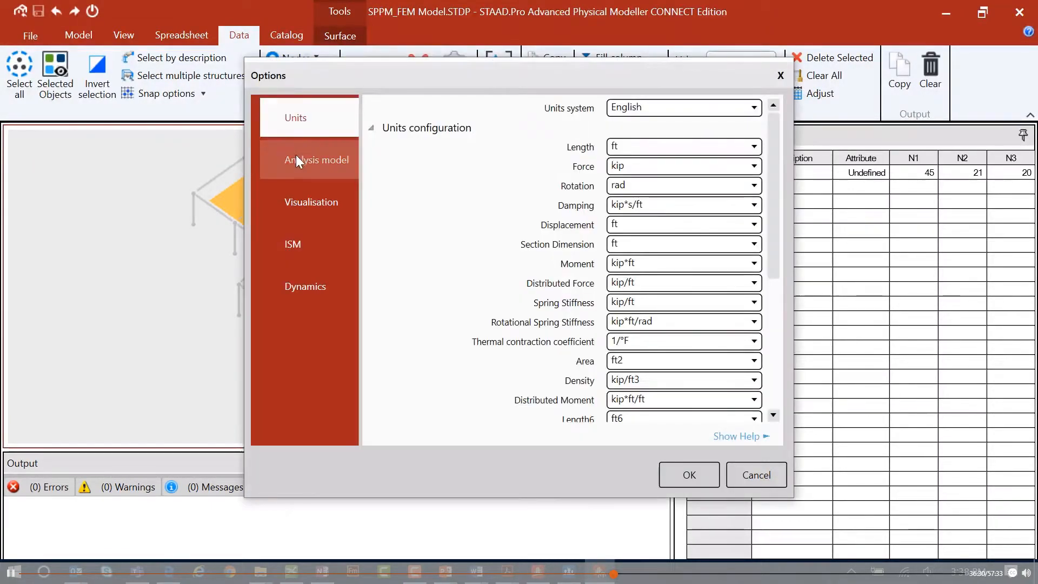
pyautogui.click(336, 161)
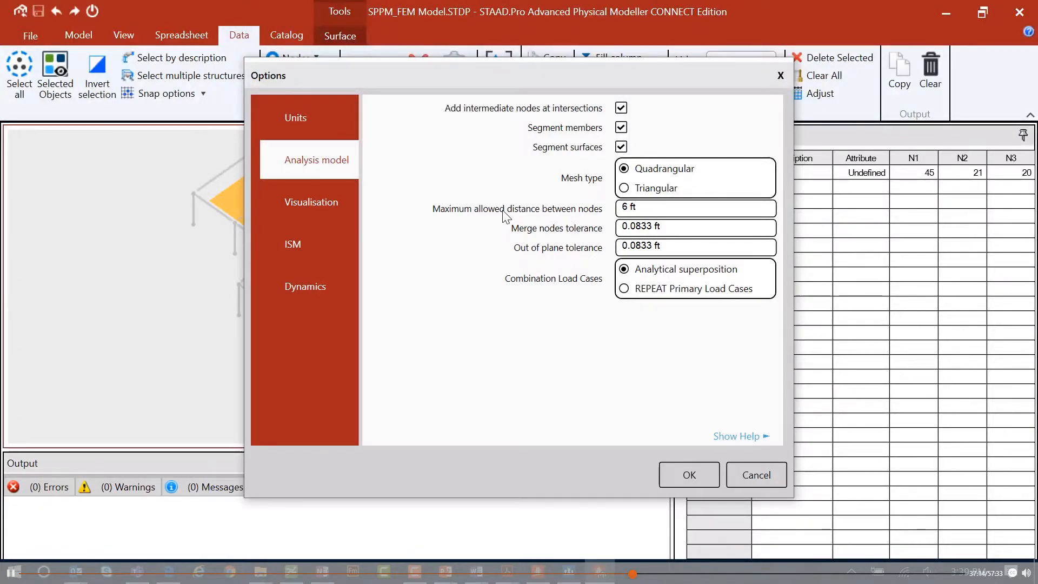
pyautogui.click(684, 475)
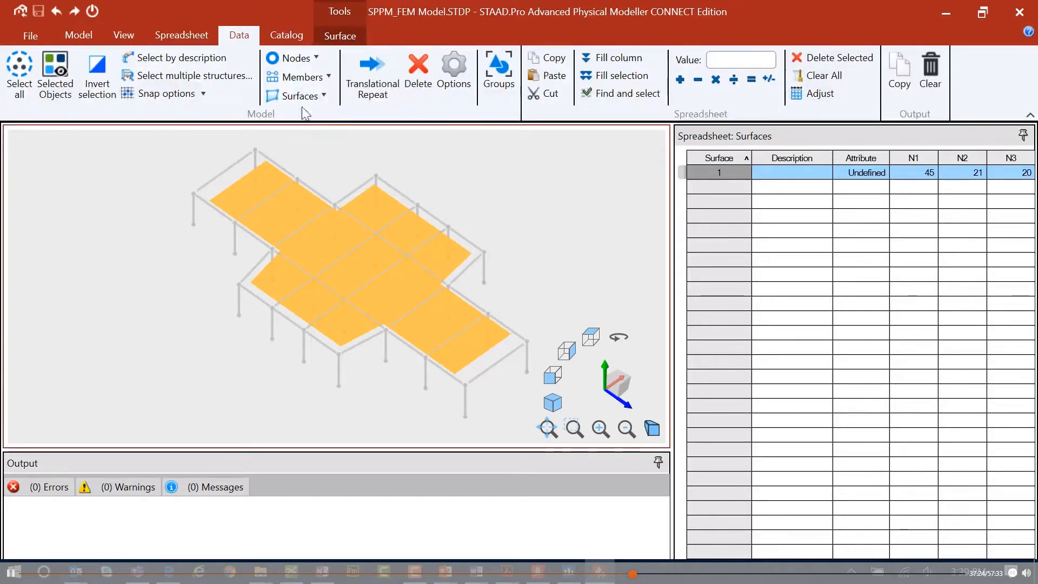
# Toggle the Analysis Model view on to preview the generated surface mesh, then back off.
pyautogui.click(123, 36)
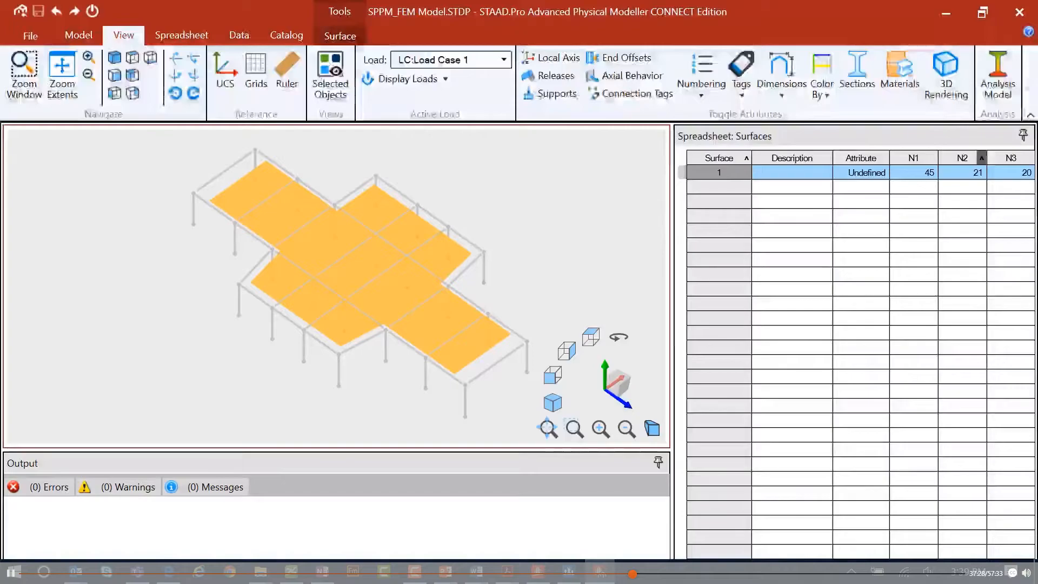
pyautogui.click(998, 81)
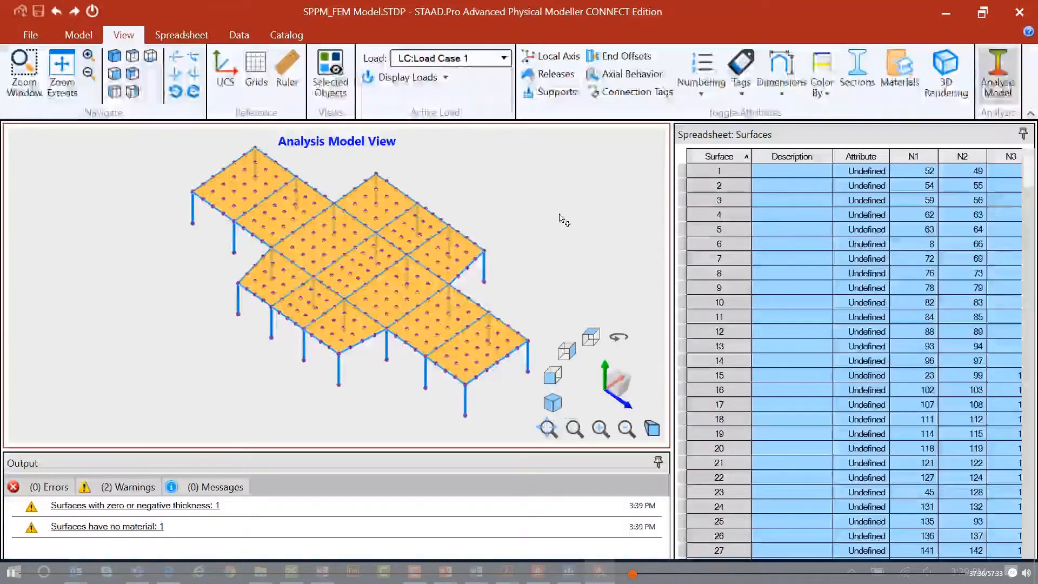
pyautogui.click(998, 76)
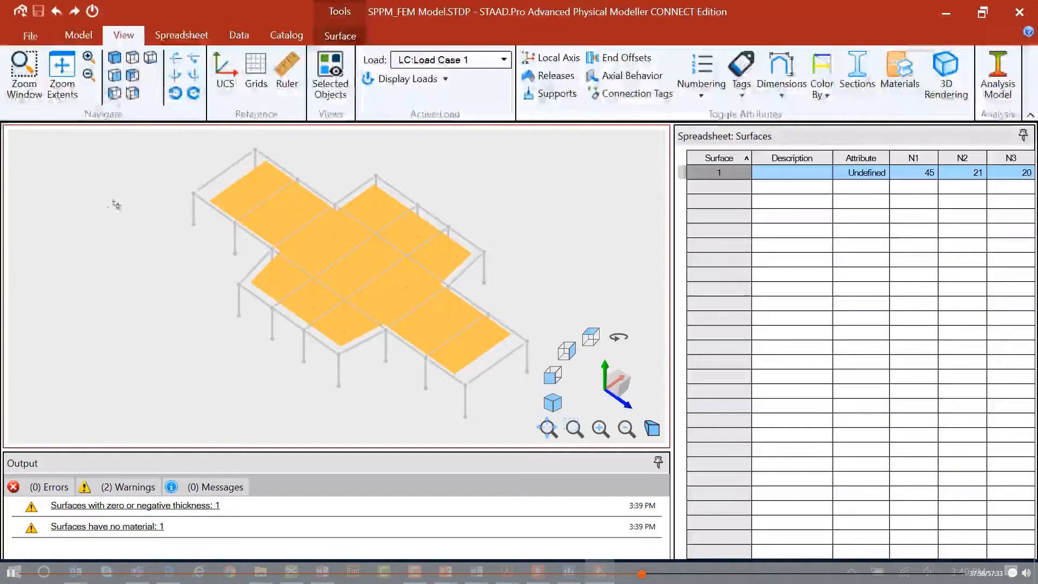
# Return the model to Analytical Modeling, closing the Physical Modeler, and inspect the generated floor mesh.
pyautogui.click(20, 12)
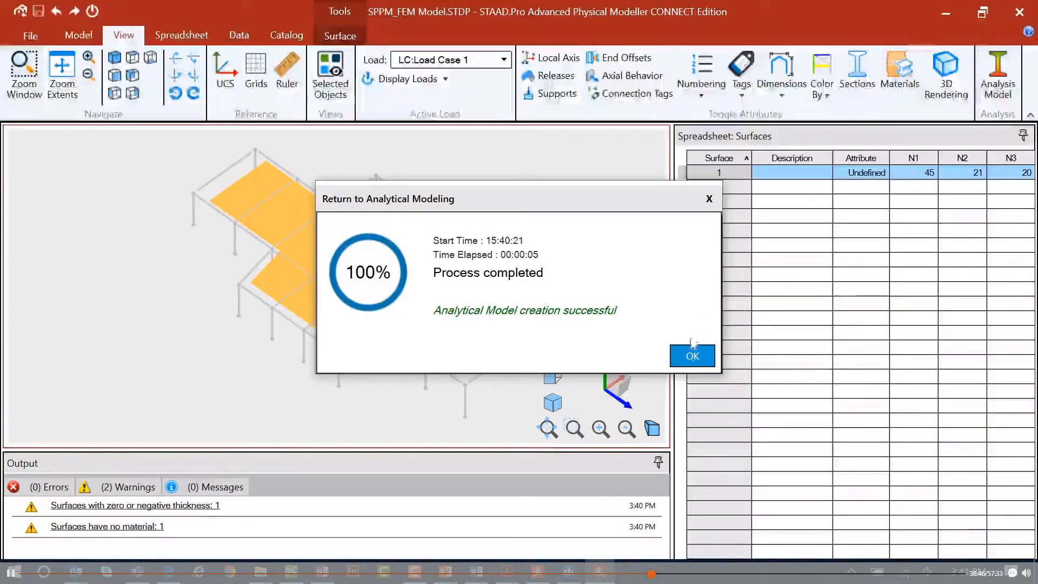
pyautogui.click(691, 357)
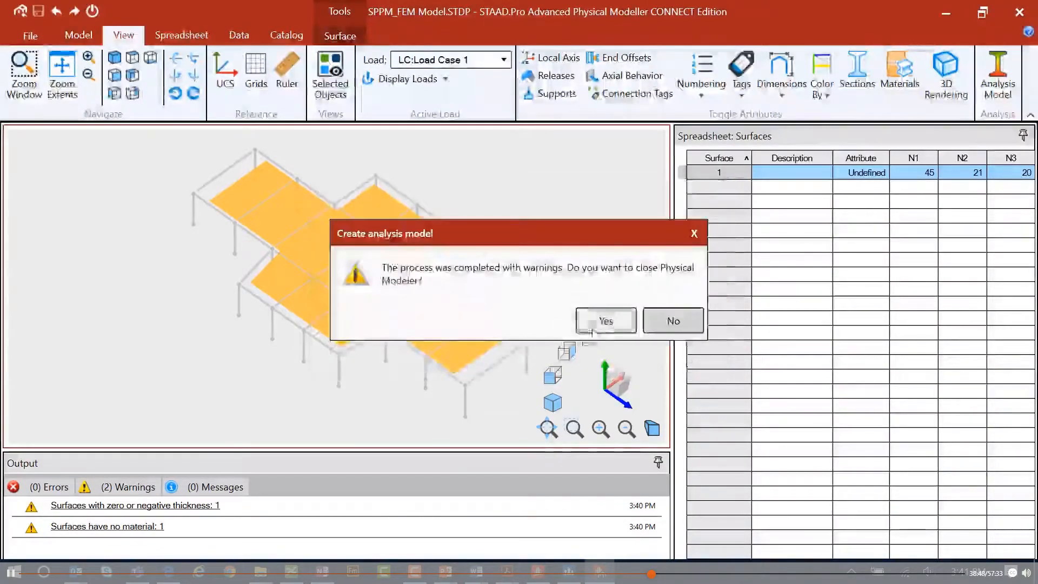
pyautogui.click(578, 314)
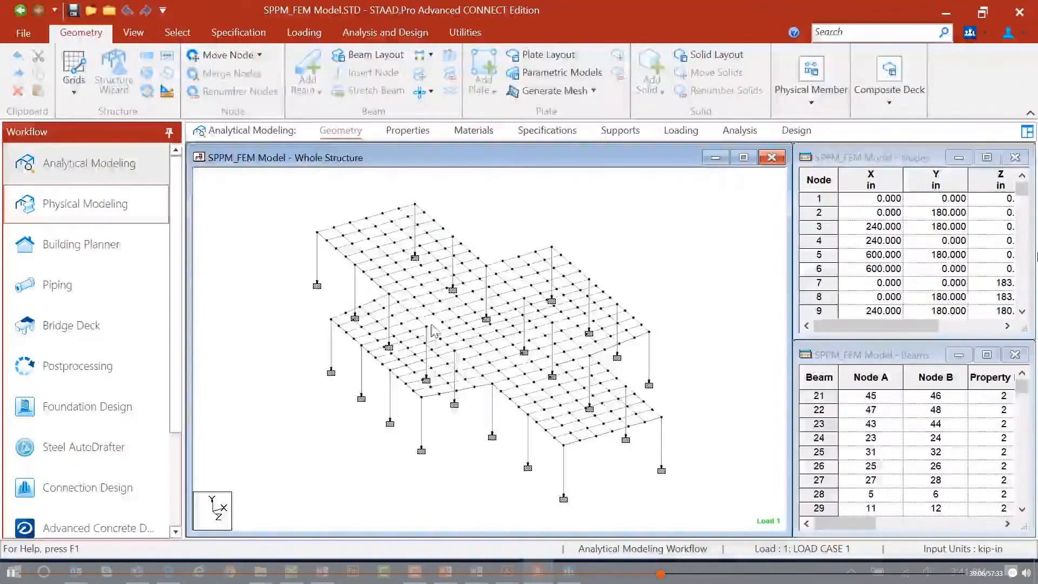
pyautogui.click(469, 364)
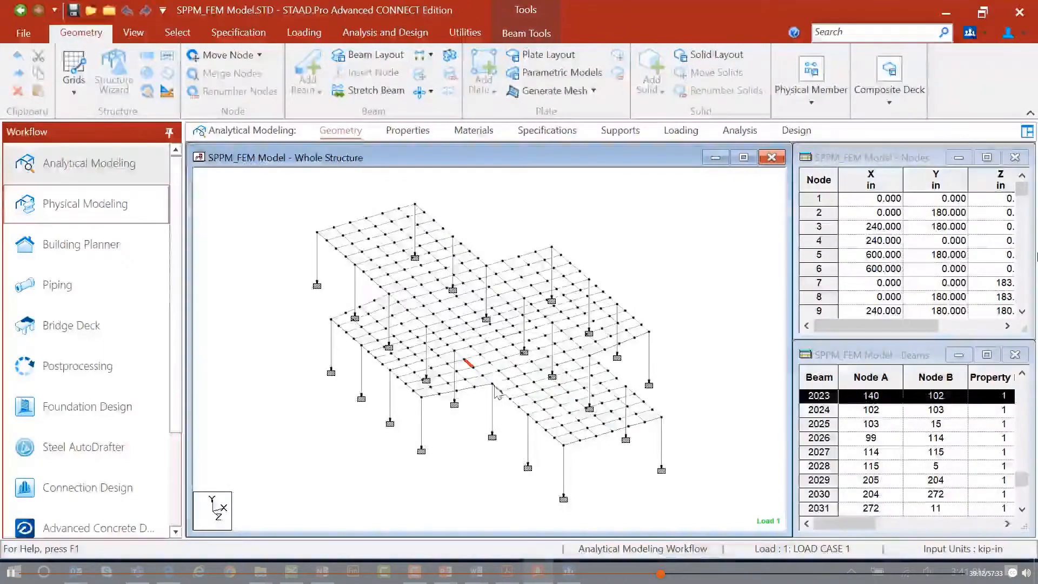
pyautogui.click(527, 235)
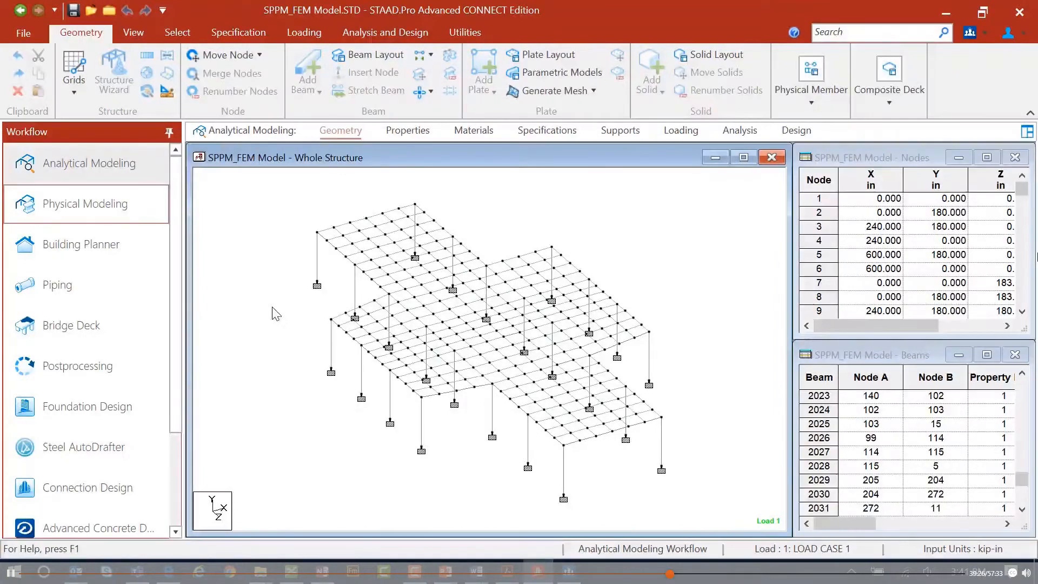
# Reopen the Physical Modeler and set the maximum allowed distance between analysis model nodes to 3 ft.
pyautogui.click(105, 203)
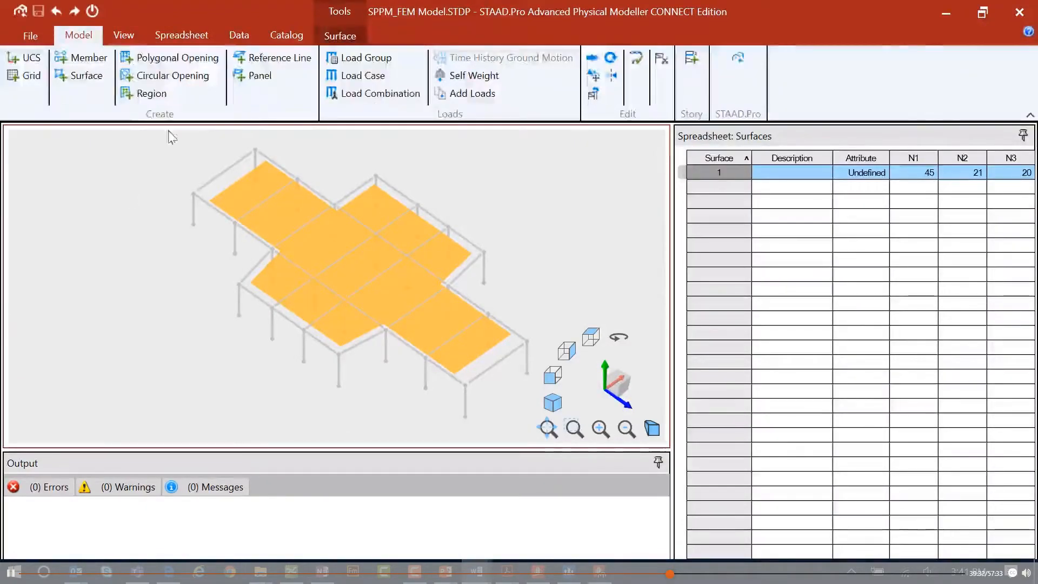
pyautogui.click(239, 37)
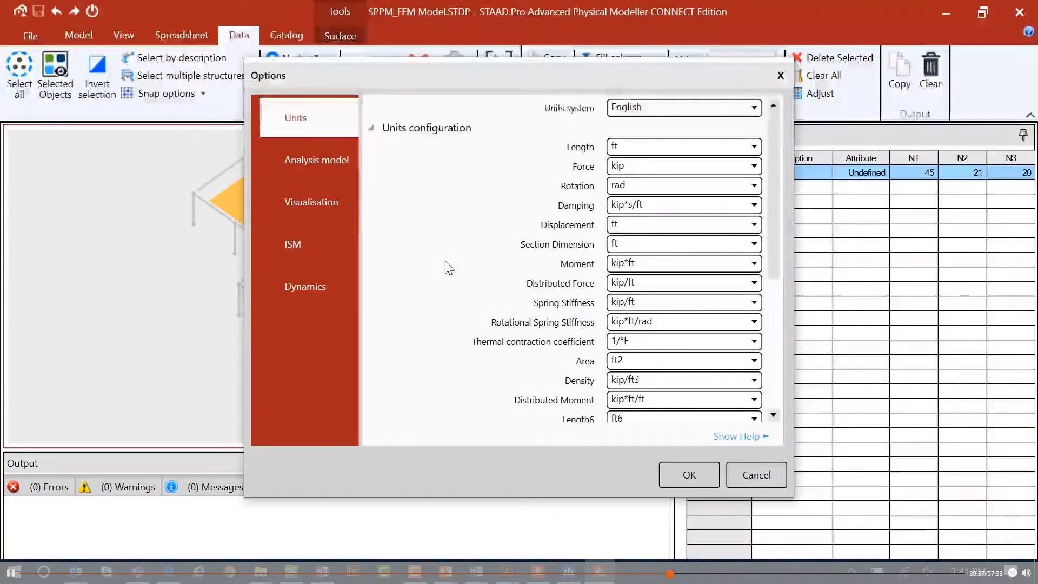
pyautogui.click(338, 160)
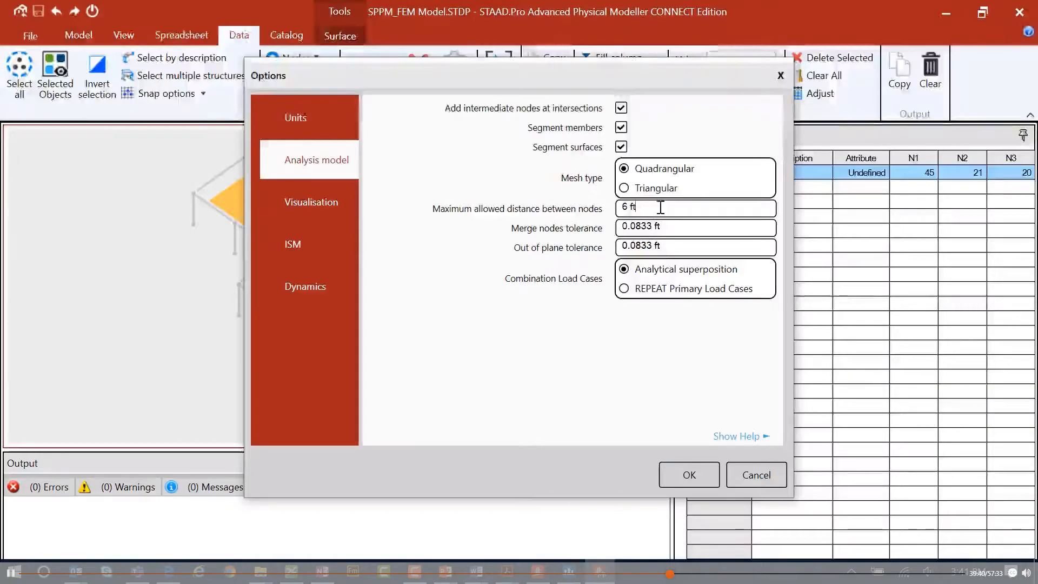
pyautogui.write('3')
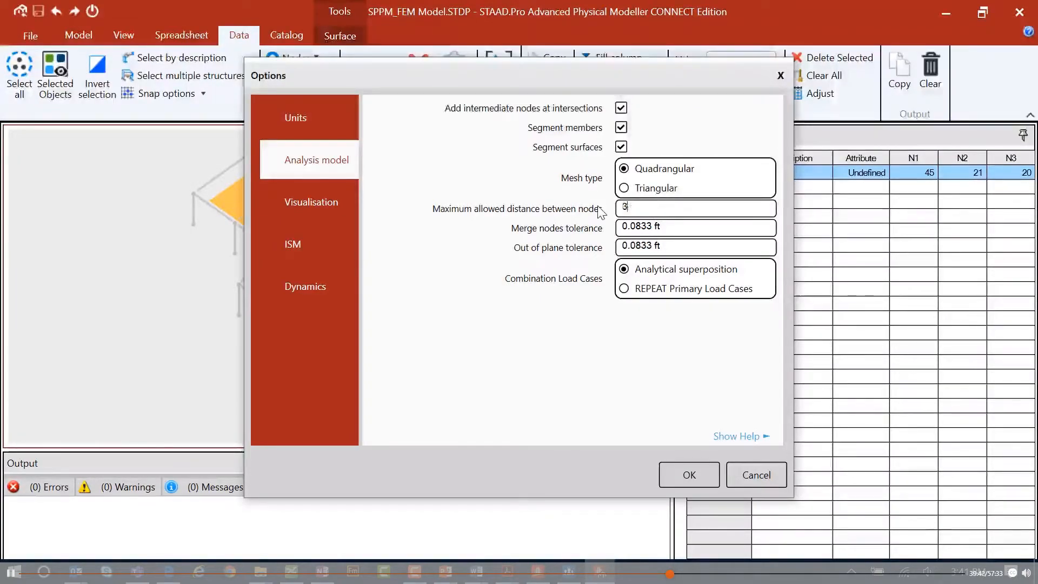
pyautogui.click(676, 230)
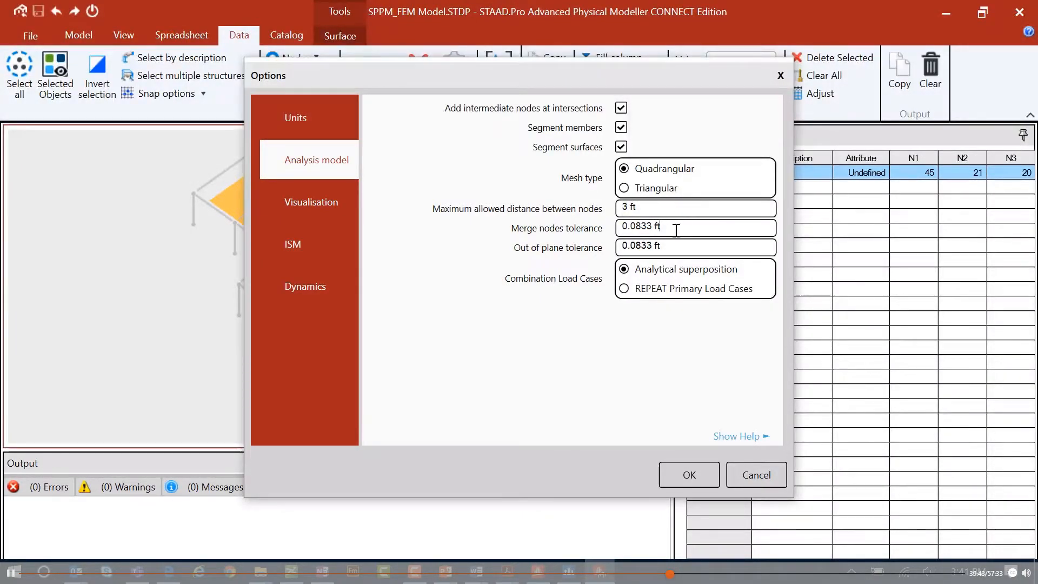
pyautogui.click(659, 208)
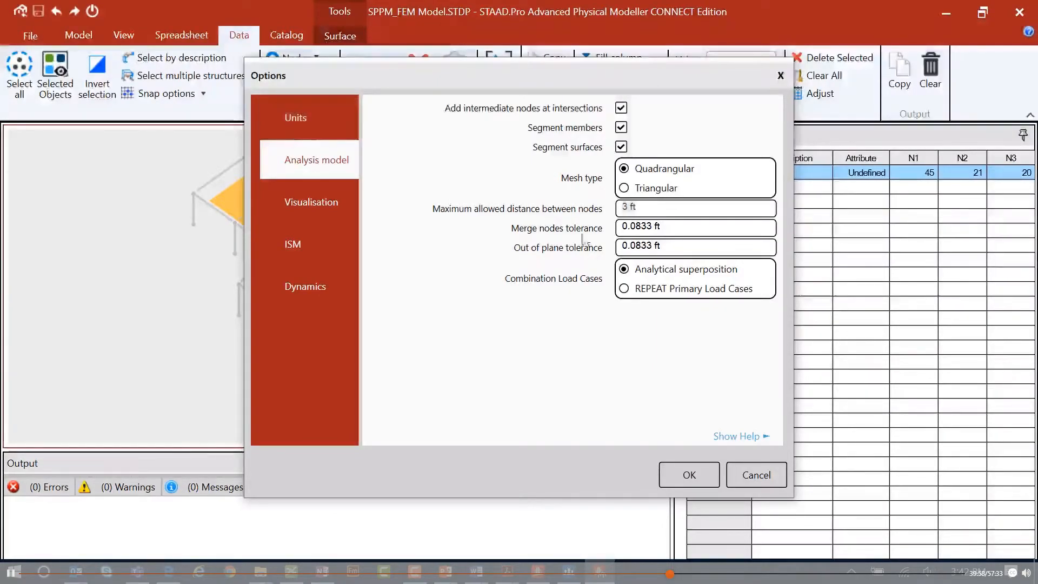
pyautogui.write('36')
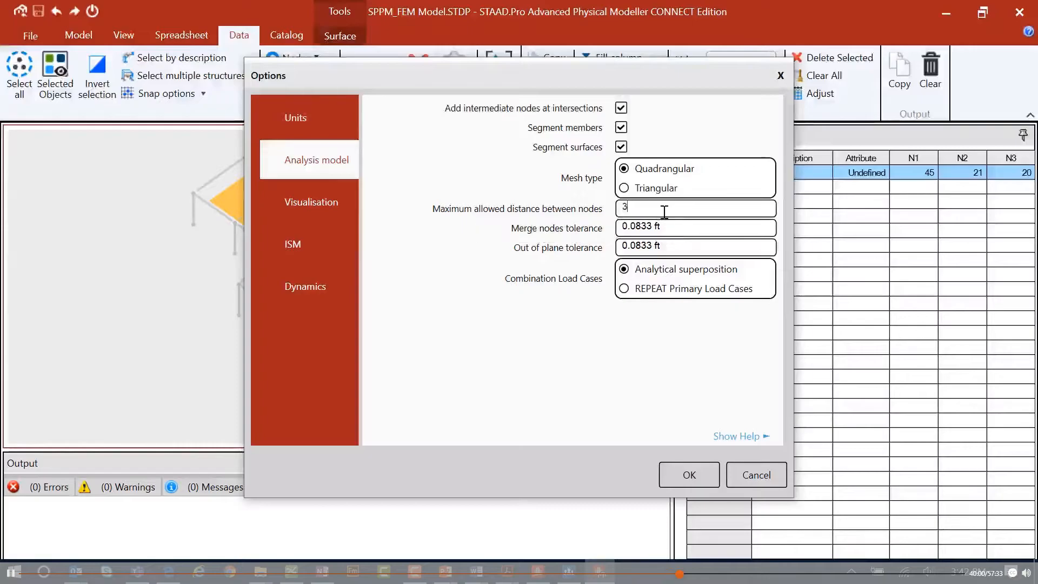
pyautogui.click(659, 227)
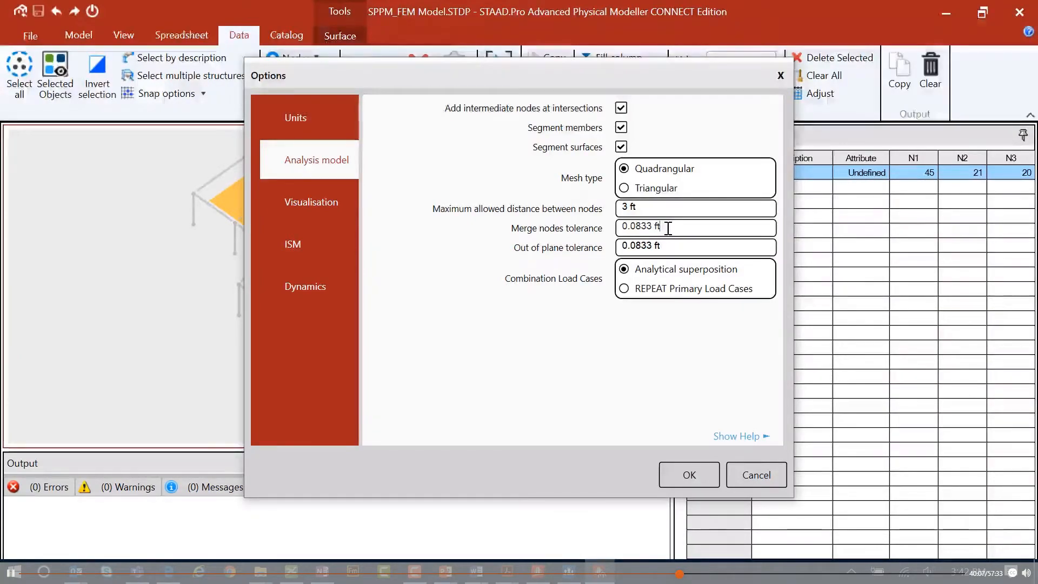
pyautogui.click(690, 474)
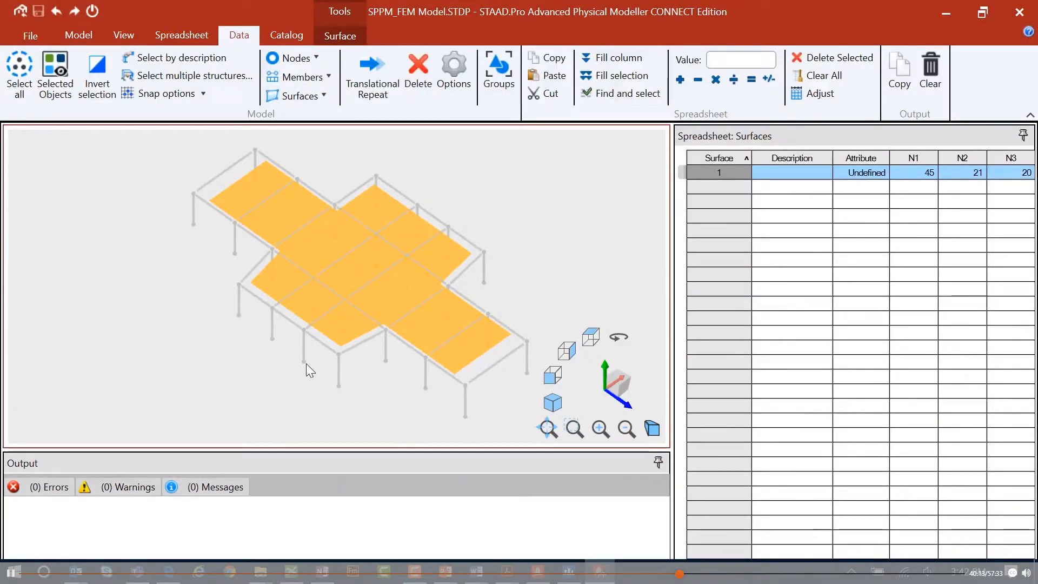
# Regenerate the analytical model with the 3 ft node spacing and close the Physical Modeler.
pyautogui.click(20, 15)
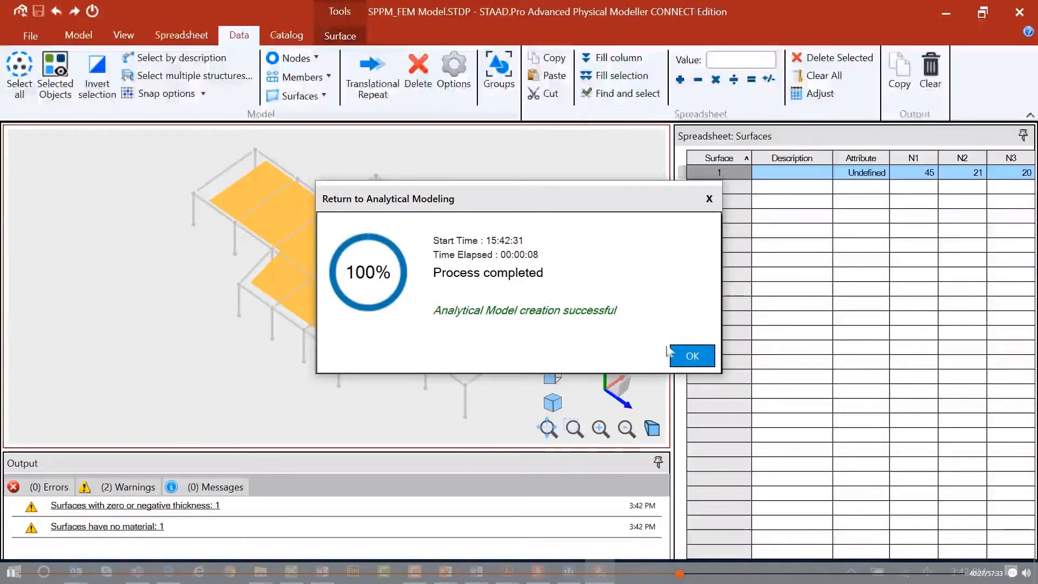
pyautogui.click(691, 357)
pyautogui.click(598, 322)
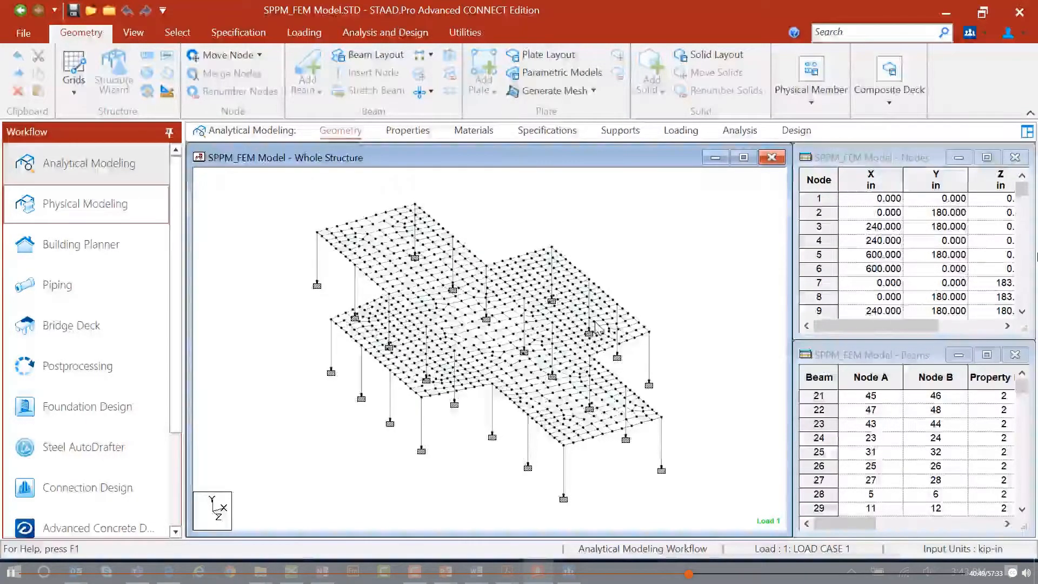
# Reopen the Physical Modeler and set surface 1's mesh size to 5 ft in the Surface Properties spreadsheet.
pyautogui.click(81, 205)
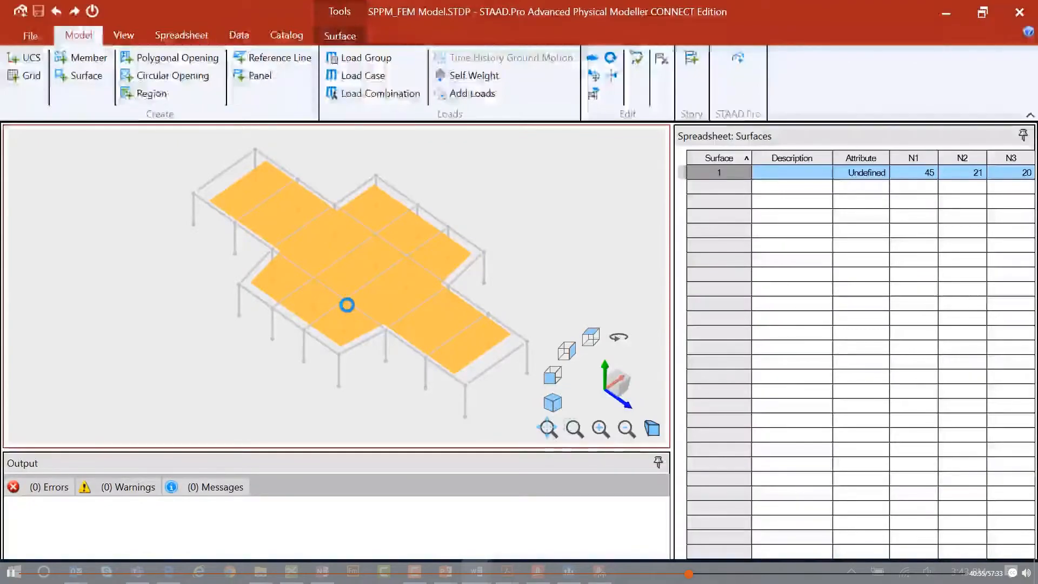
pyautogui.click(333, 38)
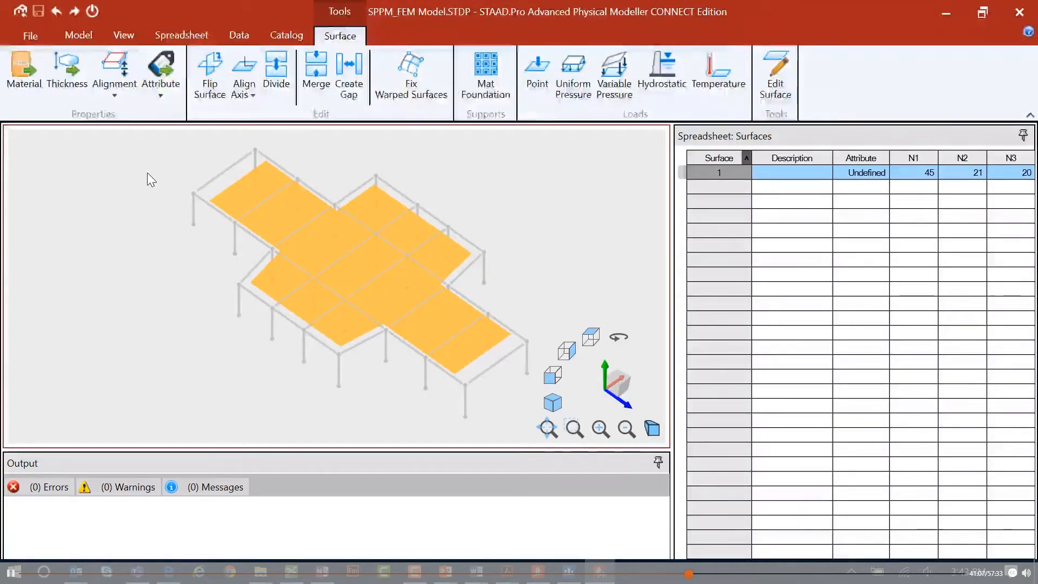
pyautogui.click(174, 38)
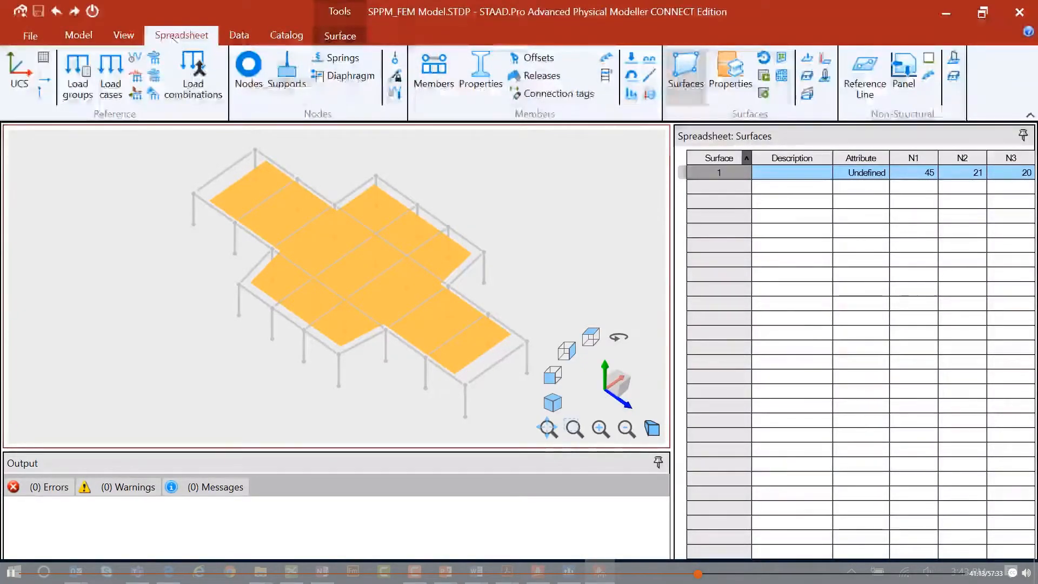
pyautogui.click(729, 86)
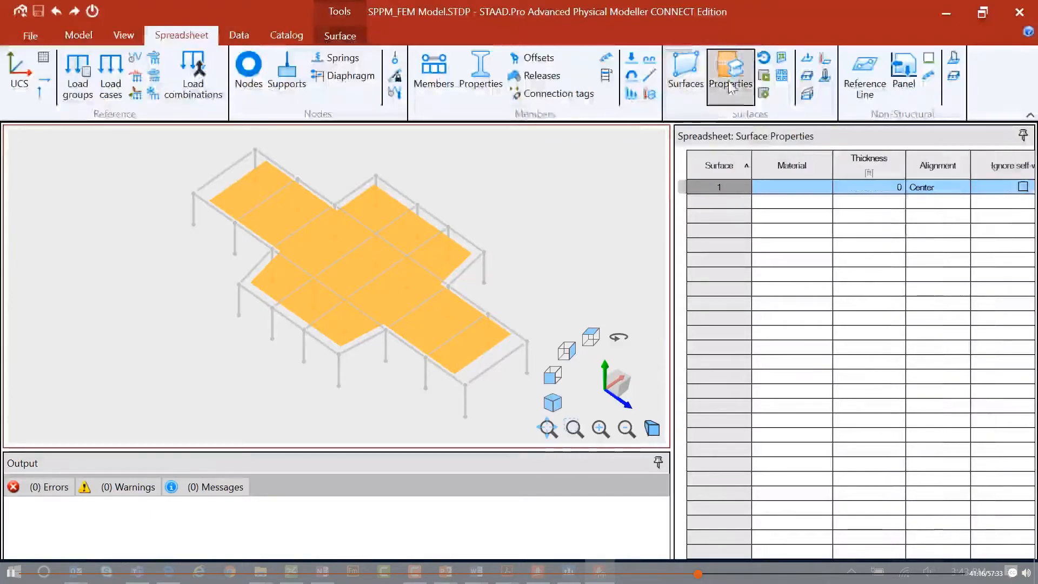
pyautogui.click(776, 189)
pyautogui.press('Right')
pyautogui.press('Right')
pyautogui.press('Right')
pyautogui.press('Right')
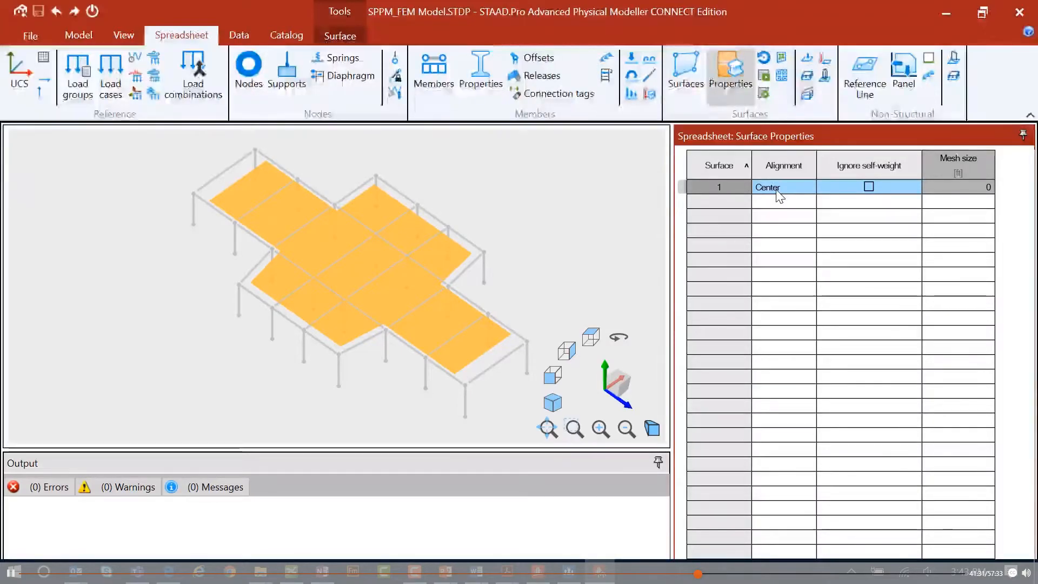
pyautogui.write('5')
pyautogui.press('Return')
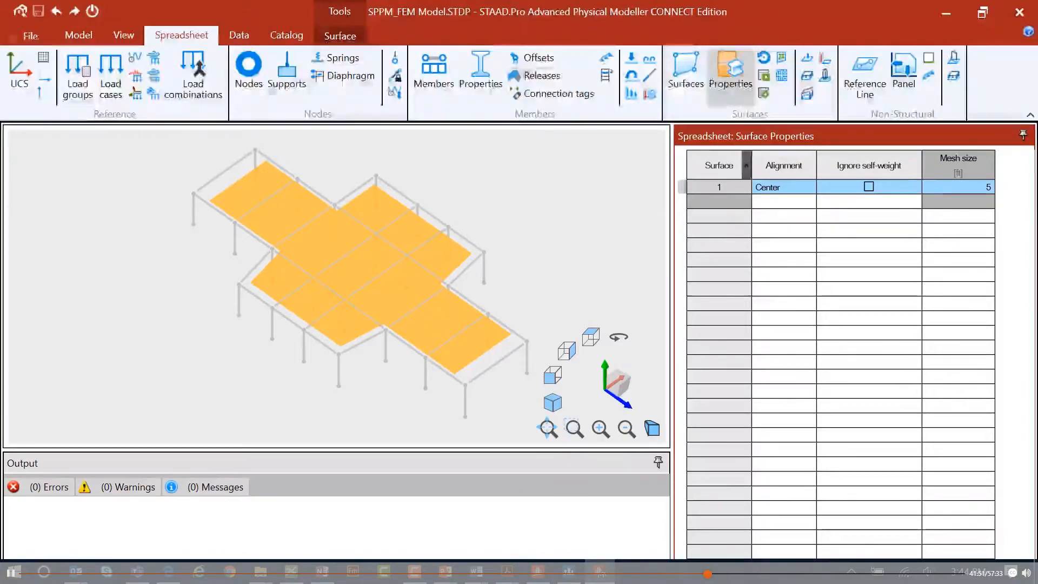
# Regenerate the analytical model with the 5 ft surface mesh size and close the Physical Modeler.
pyautogui.click(20, 12)
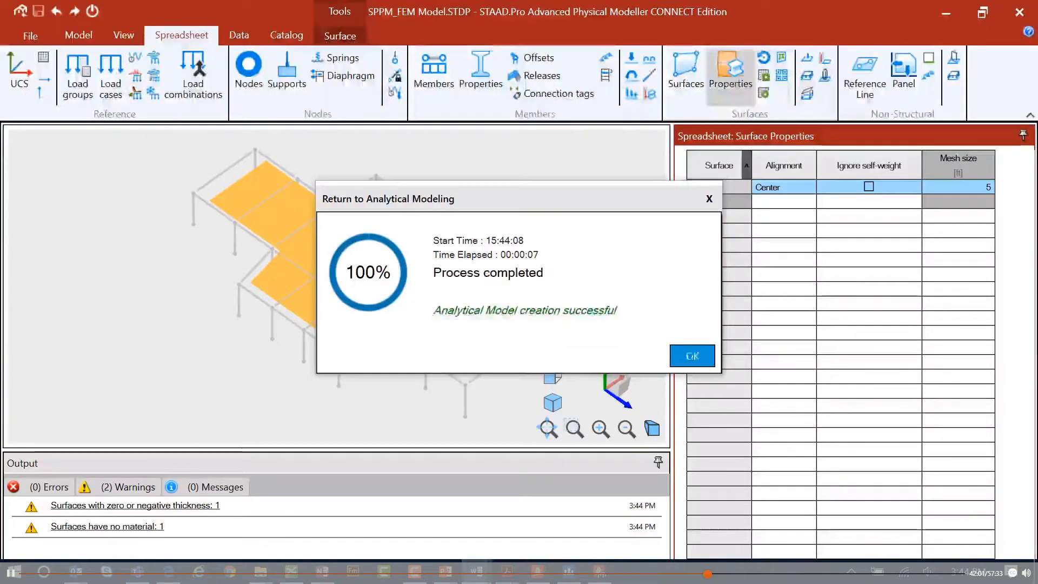
pyautogui.click(676, 357)
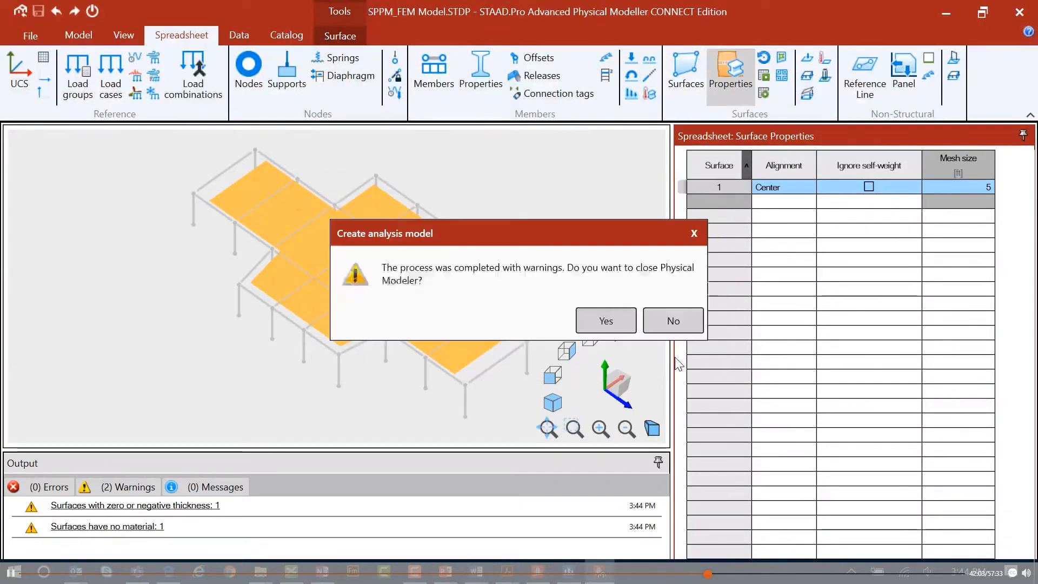
pyautogui.click(606, 323)
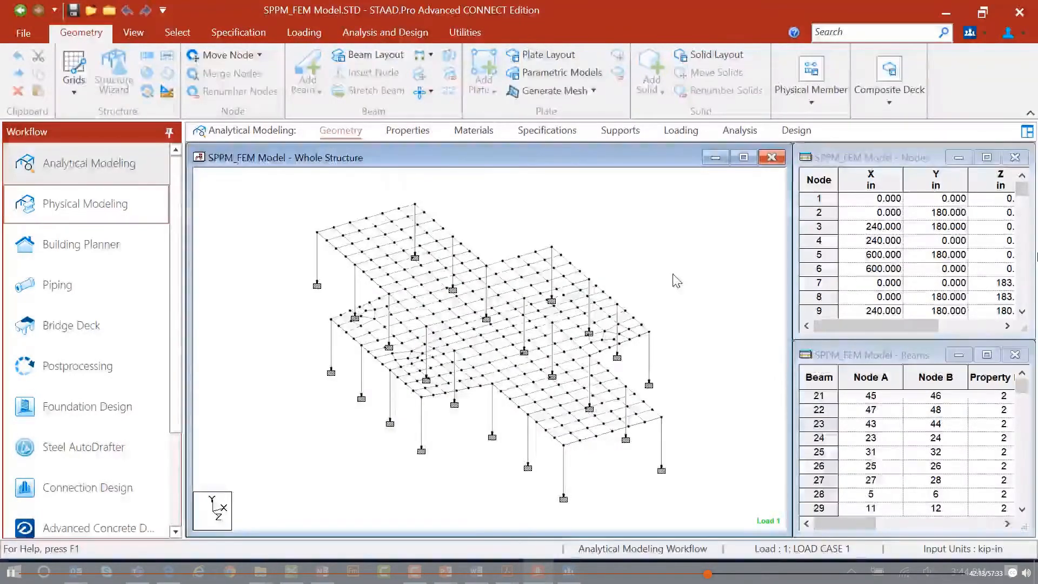
# Reopen the Physical Modeler and turn on the grid display over the floor surfaces.
pyautogui.click(73, 203)
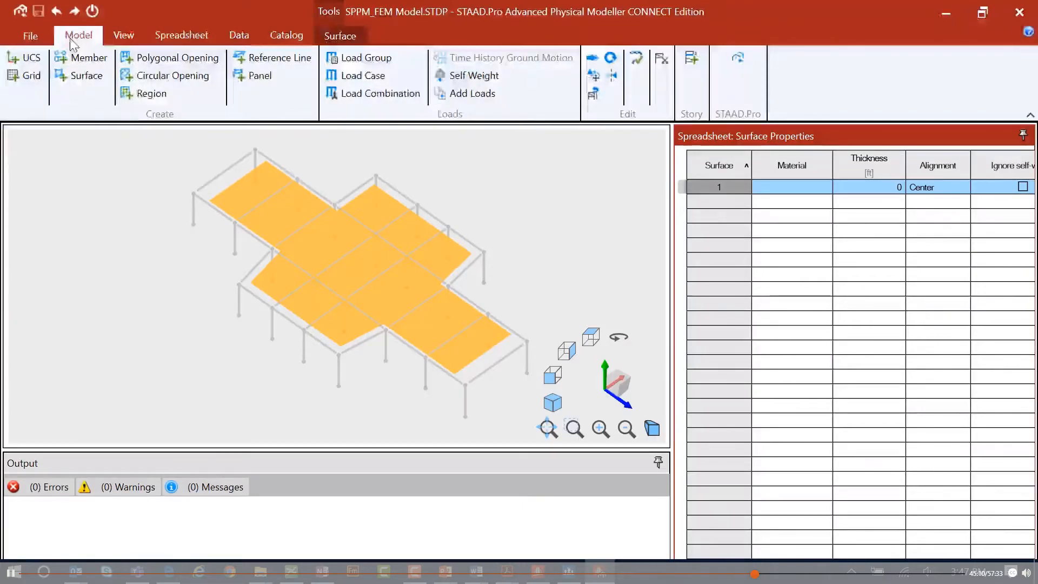
pyautogui.click(31, 79)
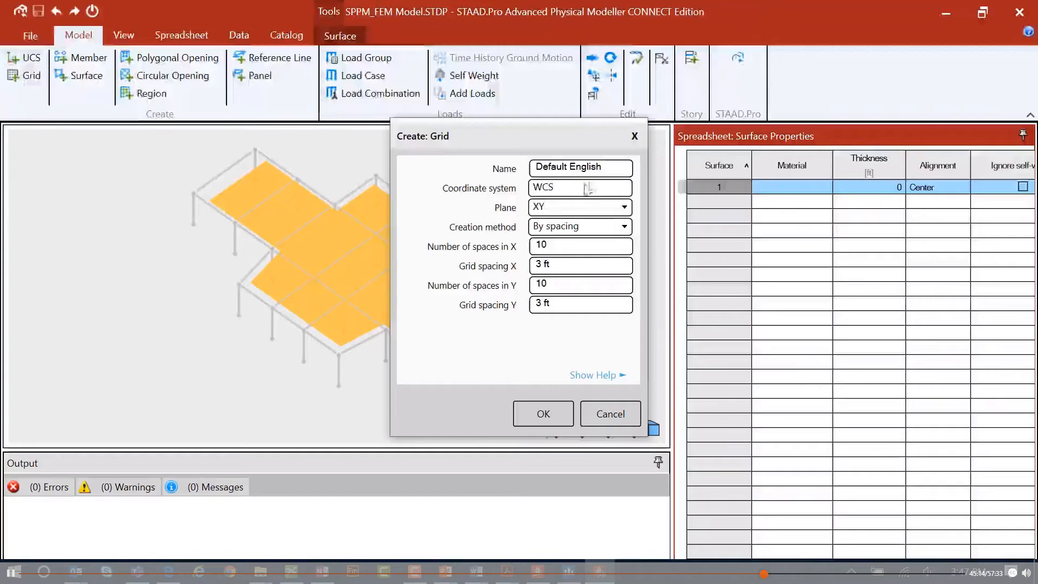
pyautogui.click(608, 414)
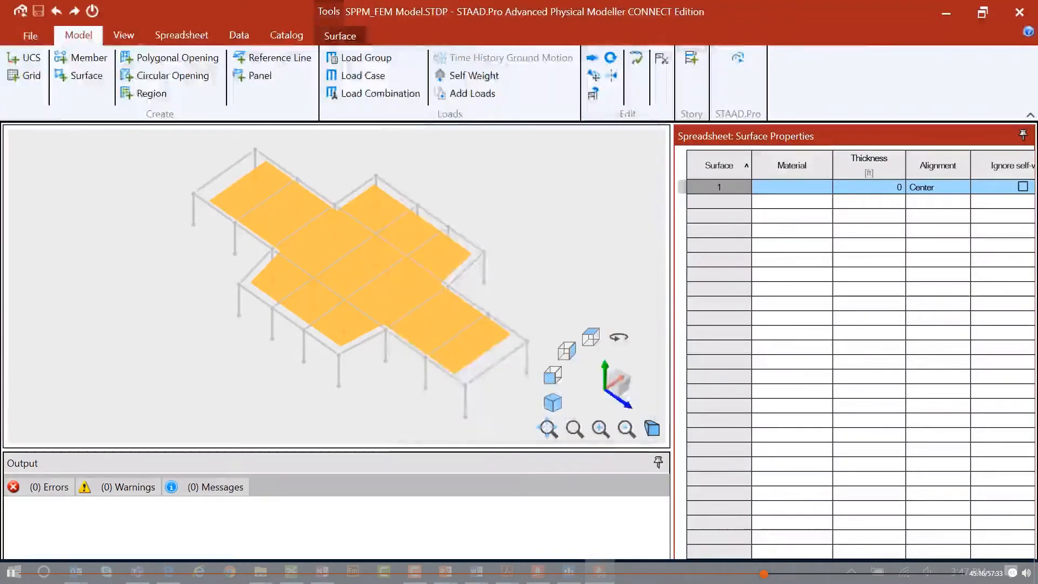
pyautogui.click(123, 35)
pyautogui.click(256, 86)
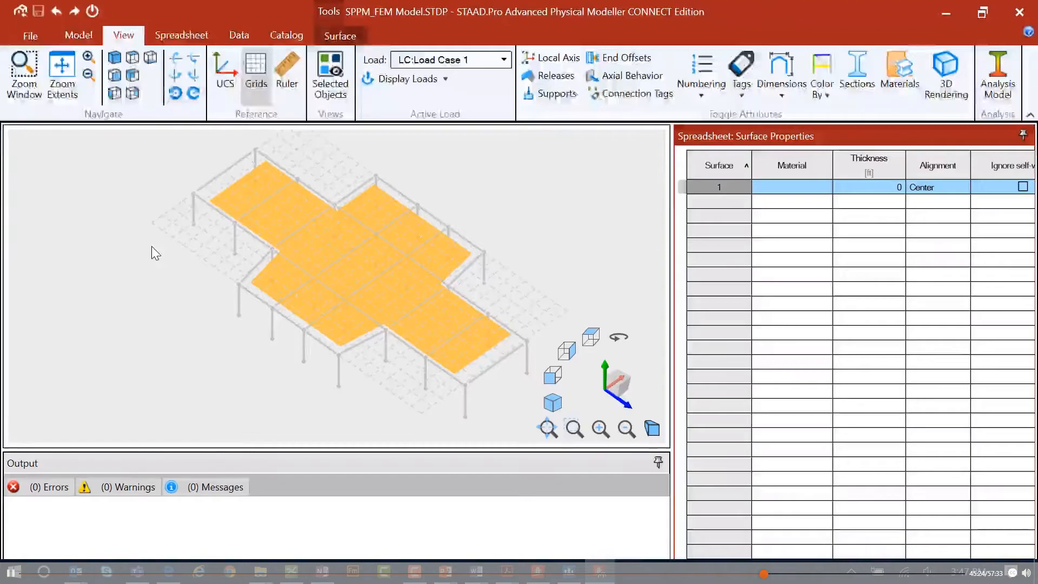
# Draw a small rectangular polygonal opening in the lower floor surface by picking four grid points.
pyautogui.click(78, 35)
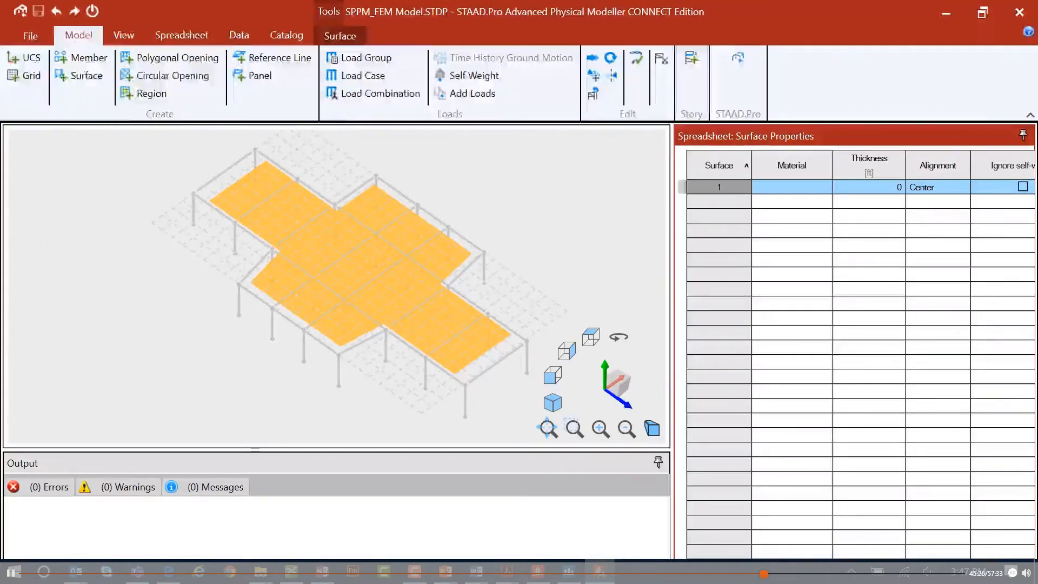
pyautogui.click(166, 61)
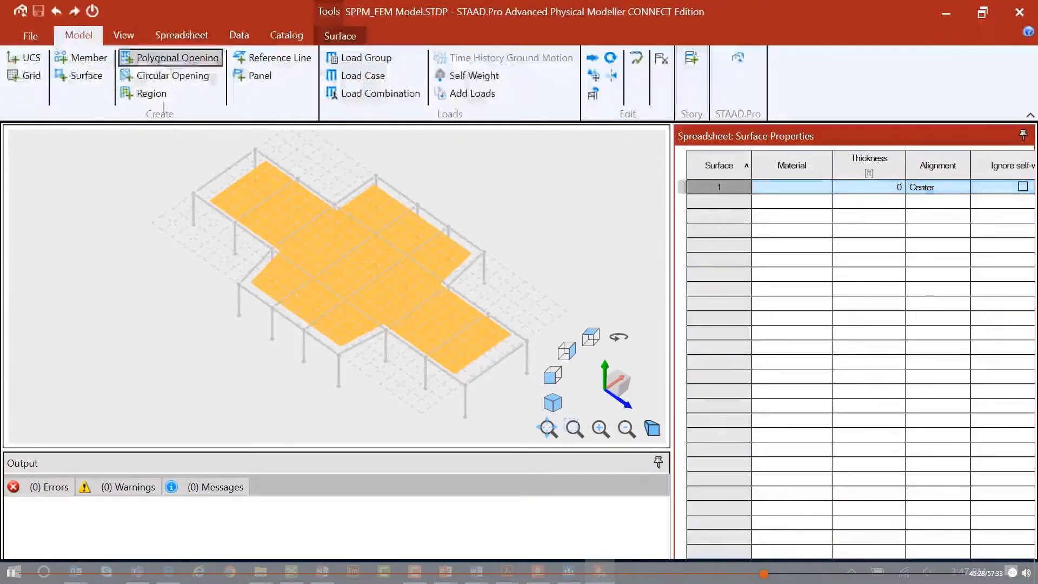
pyautogui.scroll(3, 401, 308)
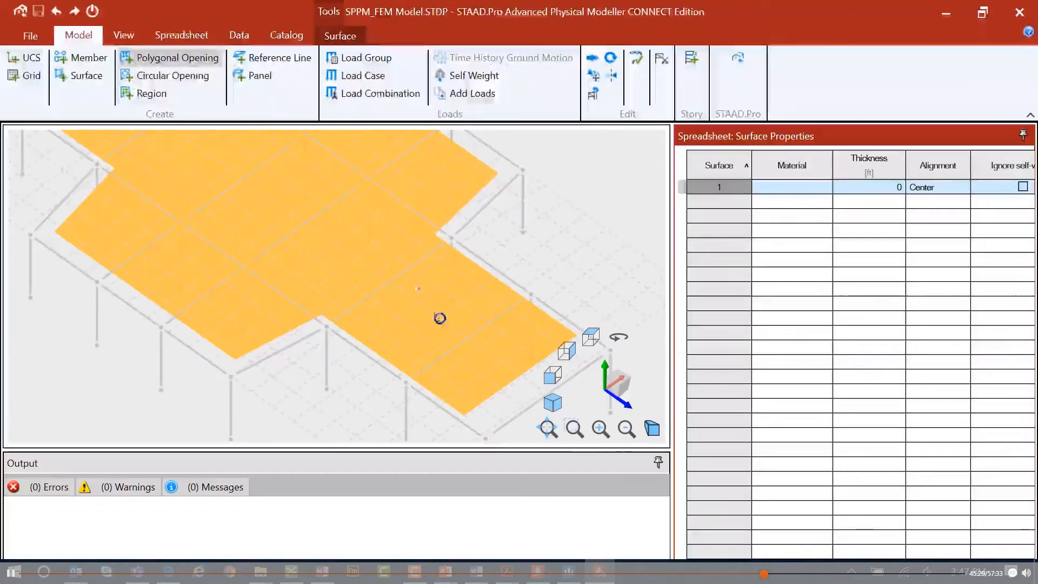
pyautogui.click(315, 259)
pyautogui.click(334, 272)
pyautogui.click(378, 245)
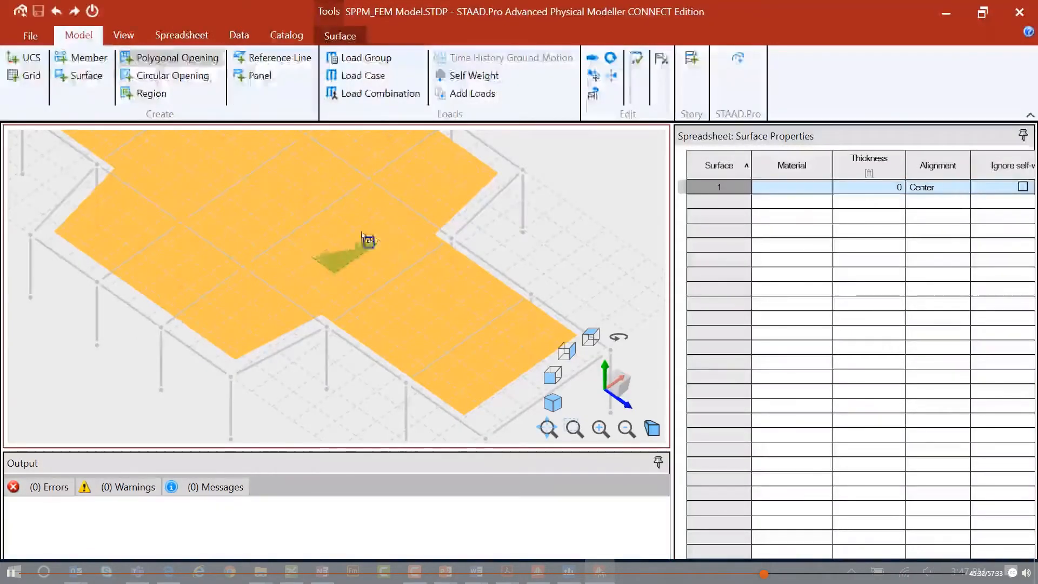
pyautogui.click(355, 230)
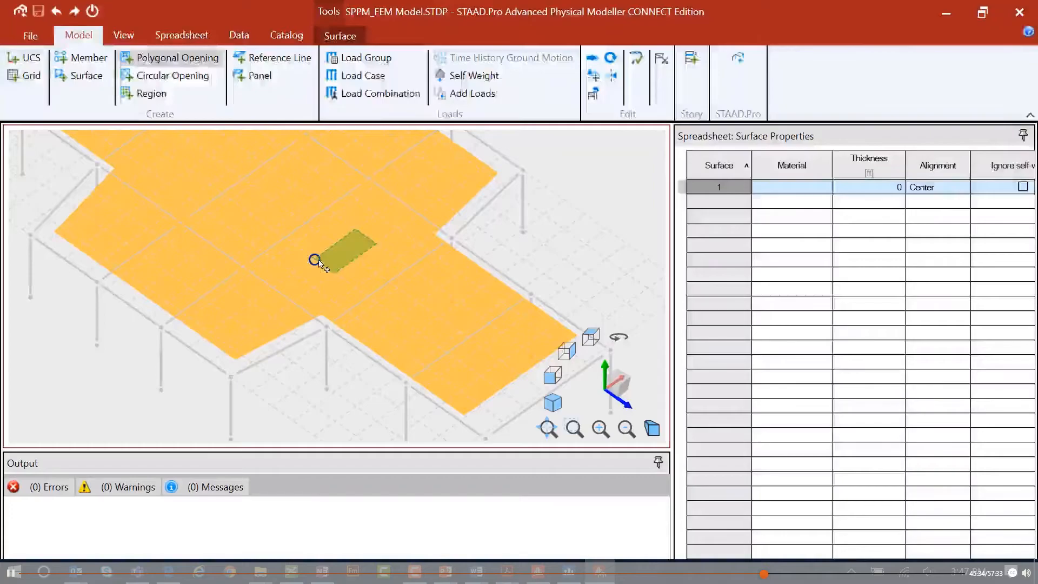
pyautogui.click(314, 259)
pyautogui.scroll(-4, 292, 276)
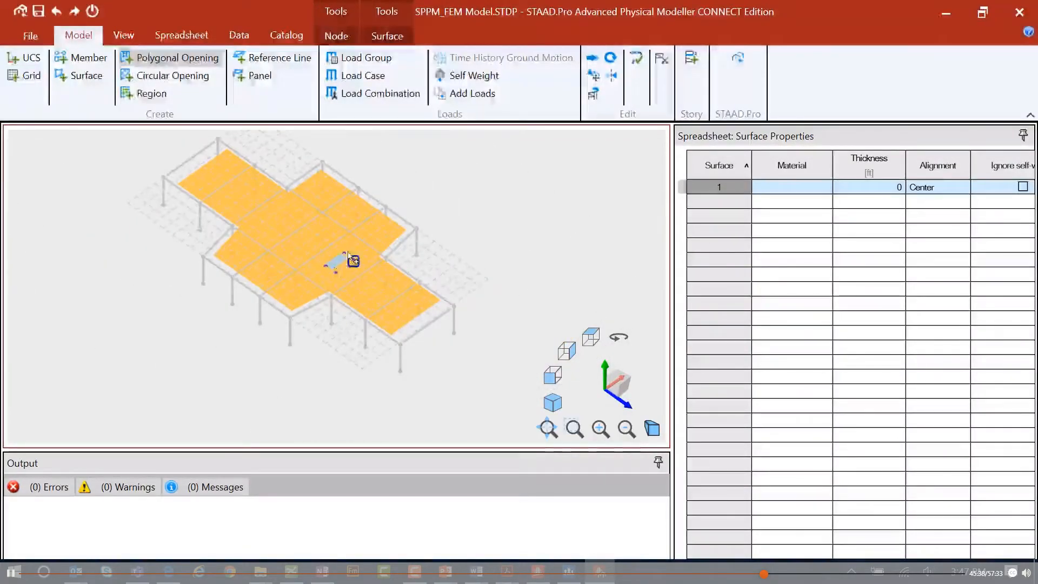
# Add a circular opening with a 3 ft radius and 18 facets to the upper floor surface.
pyautogui.click(165, 76)
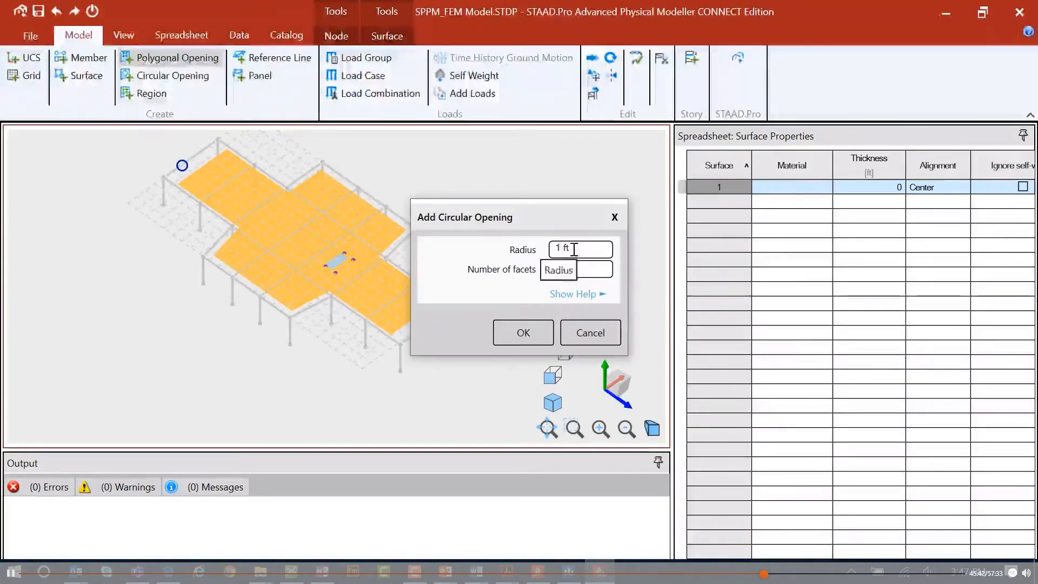
pyautogui.moveTo(574, 249); pyautogui.dragTo(528, 249)
pyautogui.write('3')
pyautogui.click(576, 269)
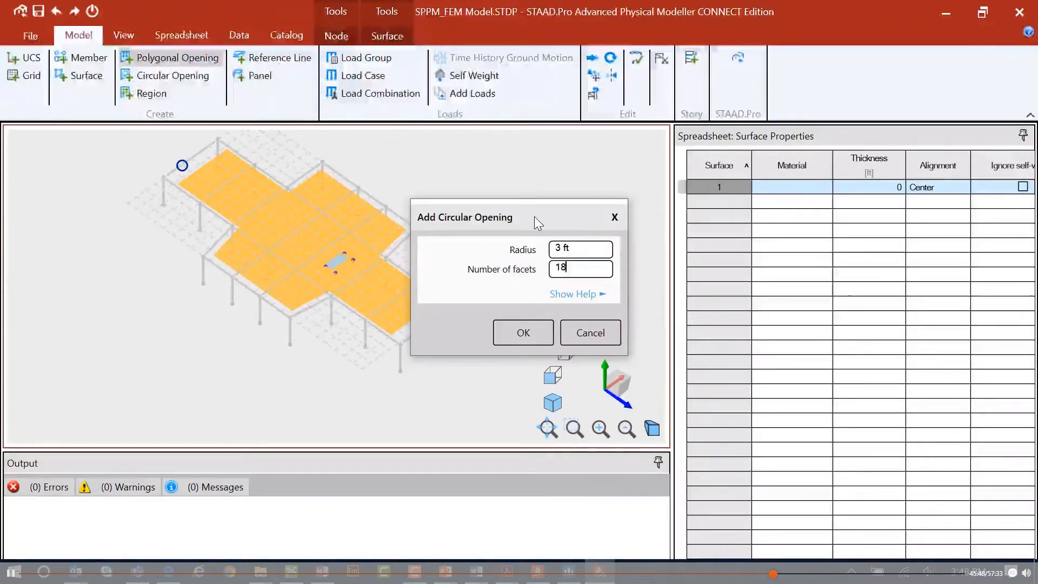
pyautogui.click(499, 332)
pyautogui.scroll(5, 265, 216)
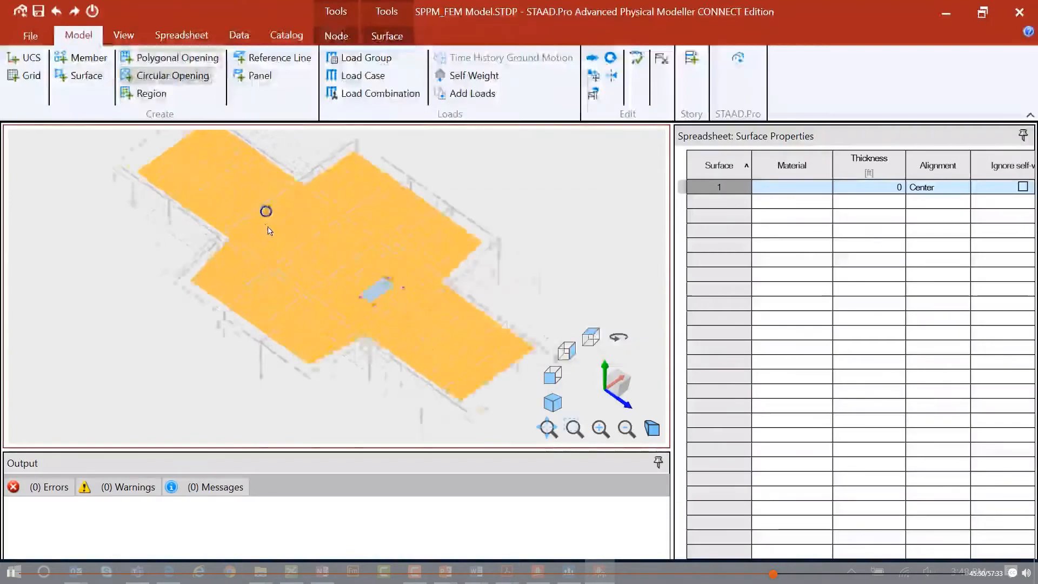
pyautogui.click(273, 236)
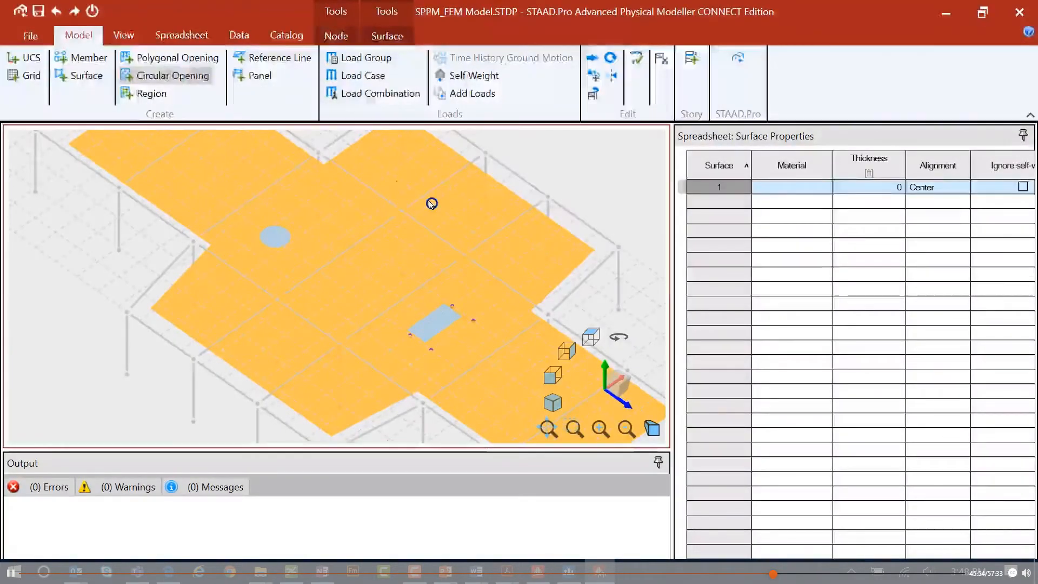
# Set the circular opening's radius to 5 ft in the Circular Opening spreadsheet.
pyautogui.click(181, 35)
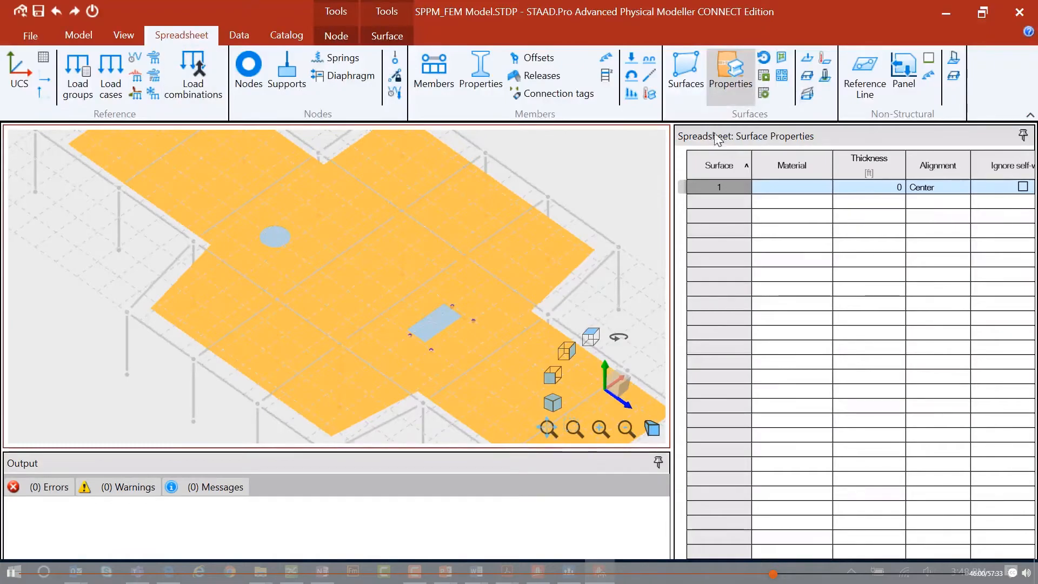
pyautogui.click(764, 78)
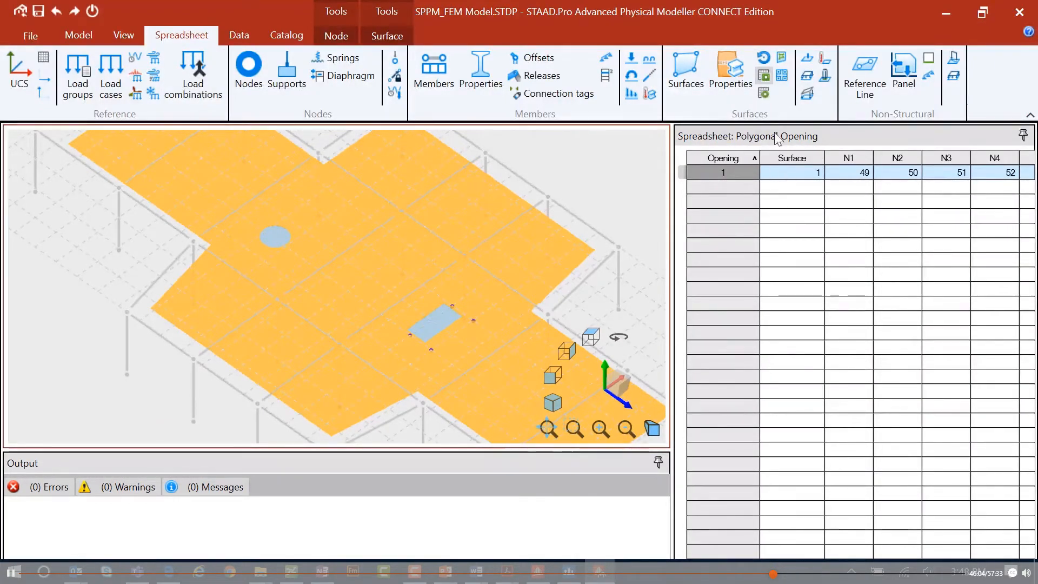
pyautogui.click(763, 94)
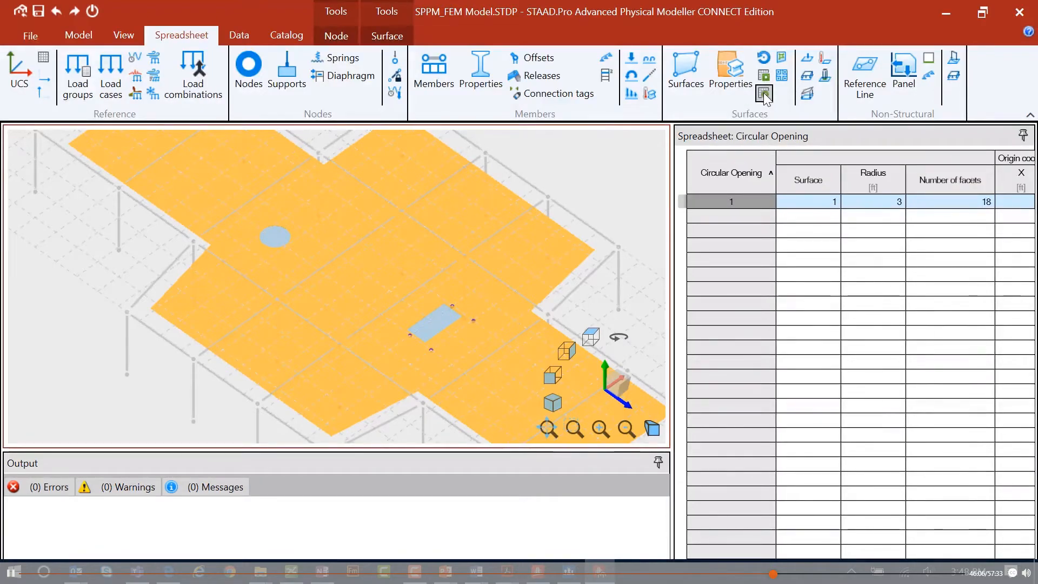
pyautogui.click(880, 201)
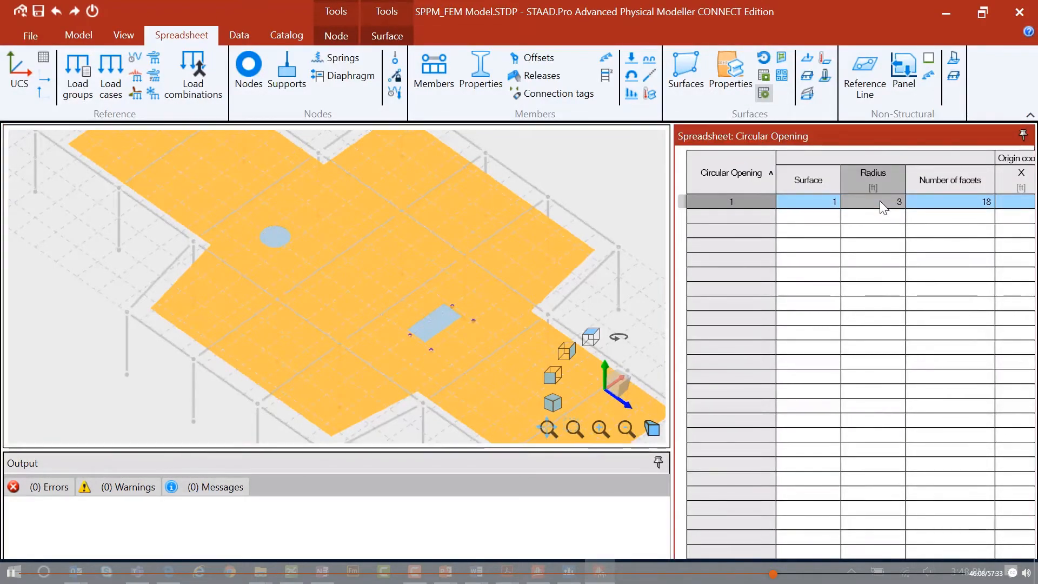
pyautogui.write('5')
pyautogui.press('Return')
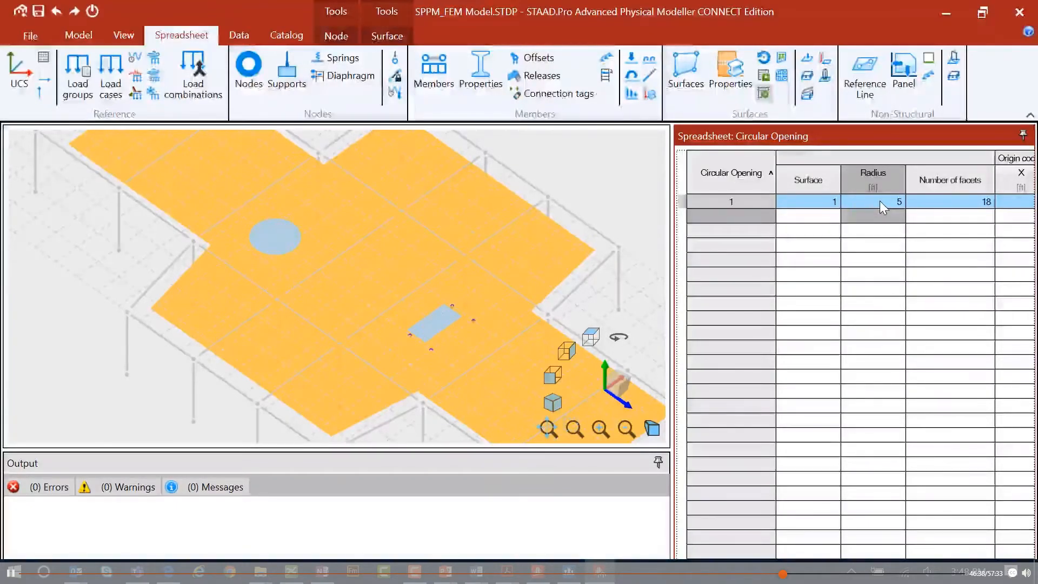
# Create a rectangular region on the lower floor surface by picking four grid points.
pyautogui.click(76, 36)
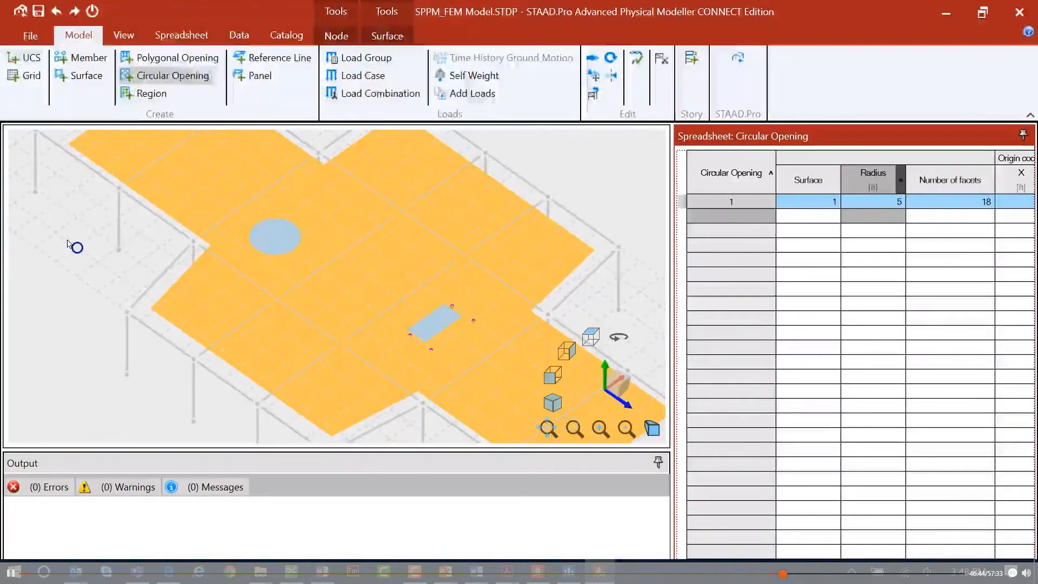
pyautogui.click(159, 94)
pyautogui.scroll(-2, 208, 213)
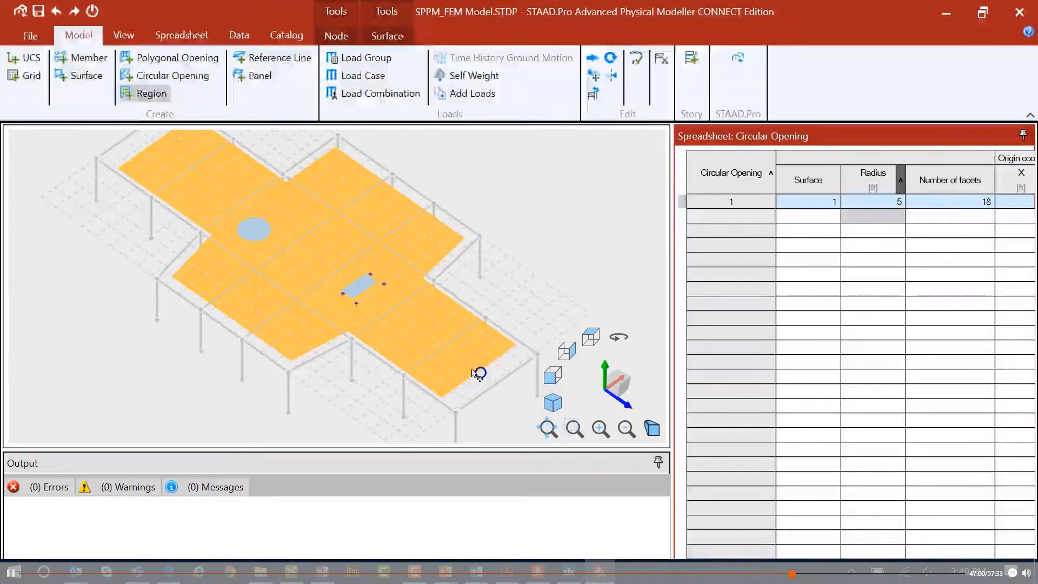
pyautogui.scroll(5, 471, 367)
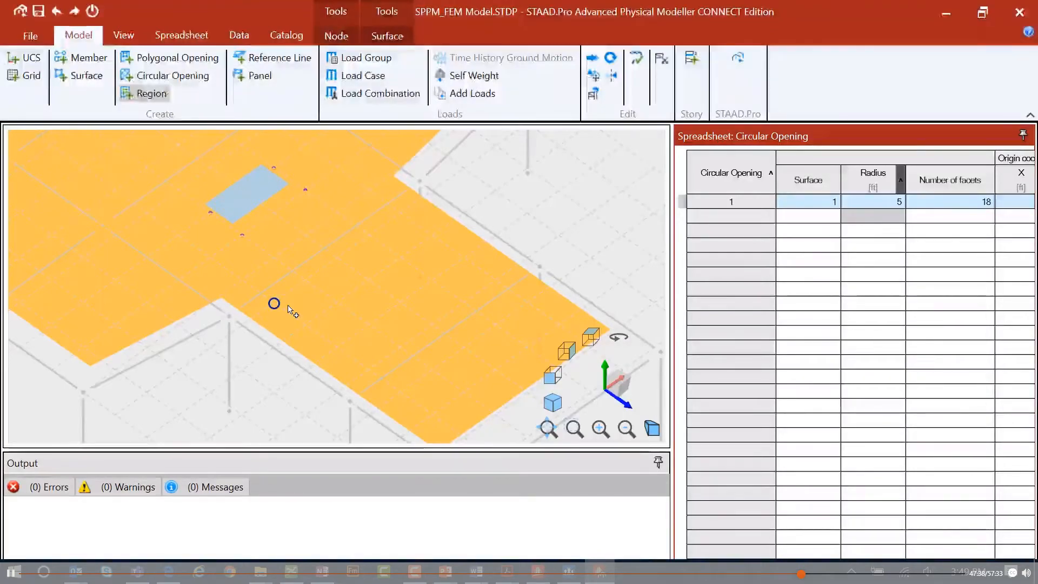
pyautogui.click(274, 303)
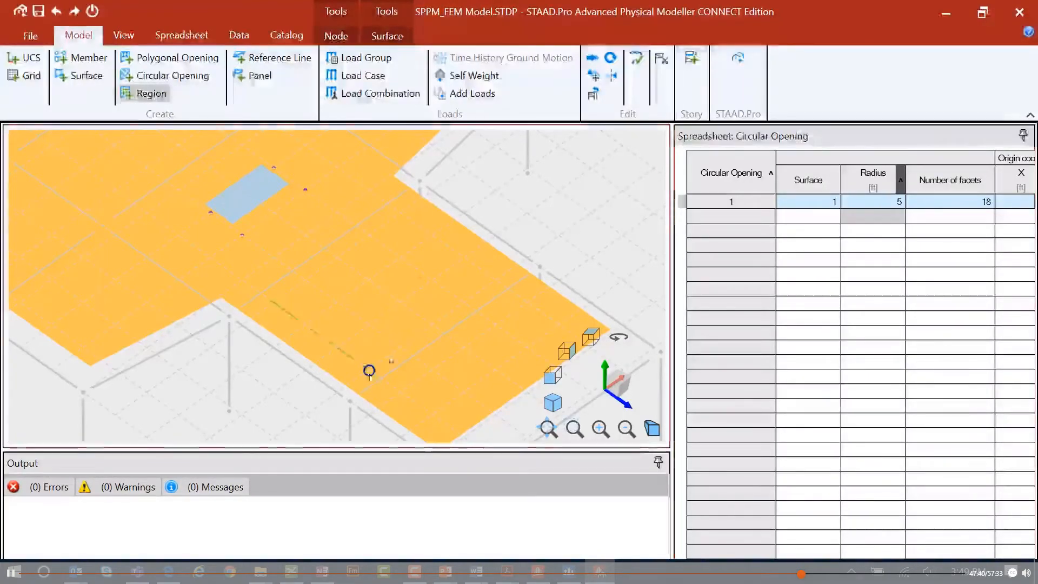
pyautogui.click(368, 370)
pyautogui.click(494, 280)
pyautogui.click(400, 213)
pyautogui.click(274, 303)
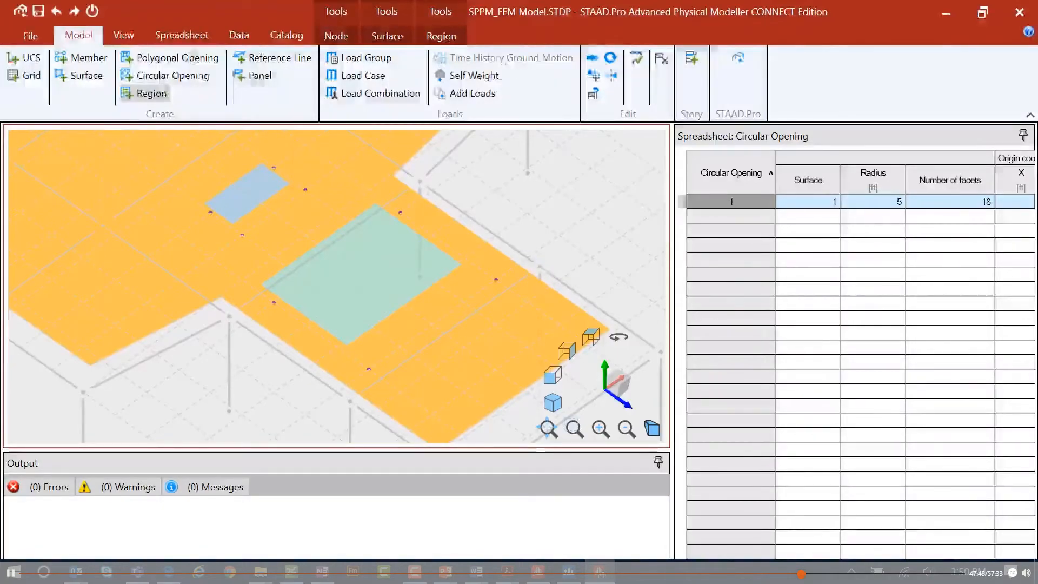
# Open the Regions spreadsheet and review the region's columns, including mesh size and nodes.
pyautogui.click(187, 36)
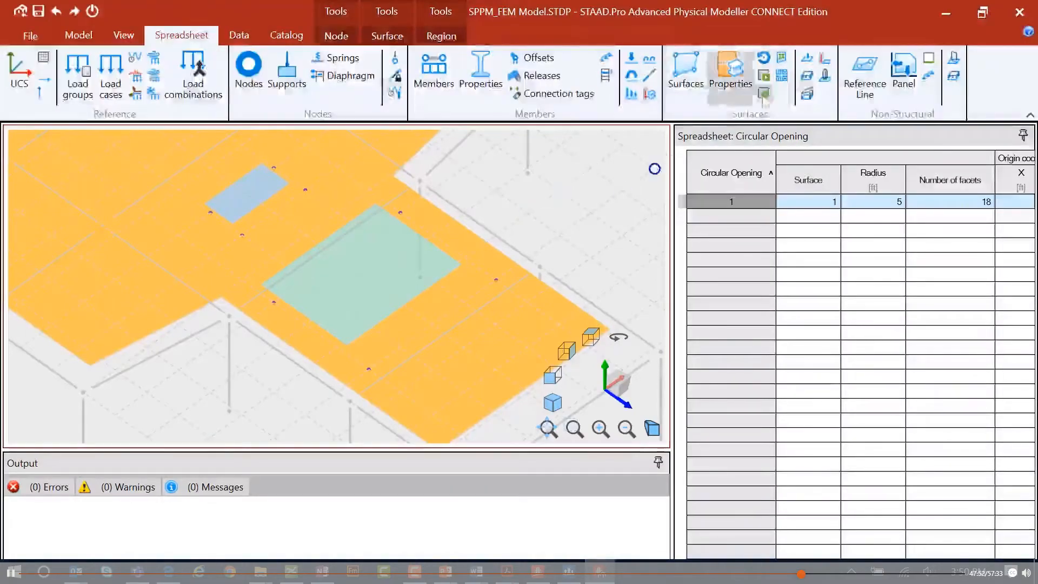
pyautogui.click(782, 59)
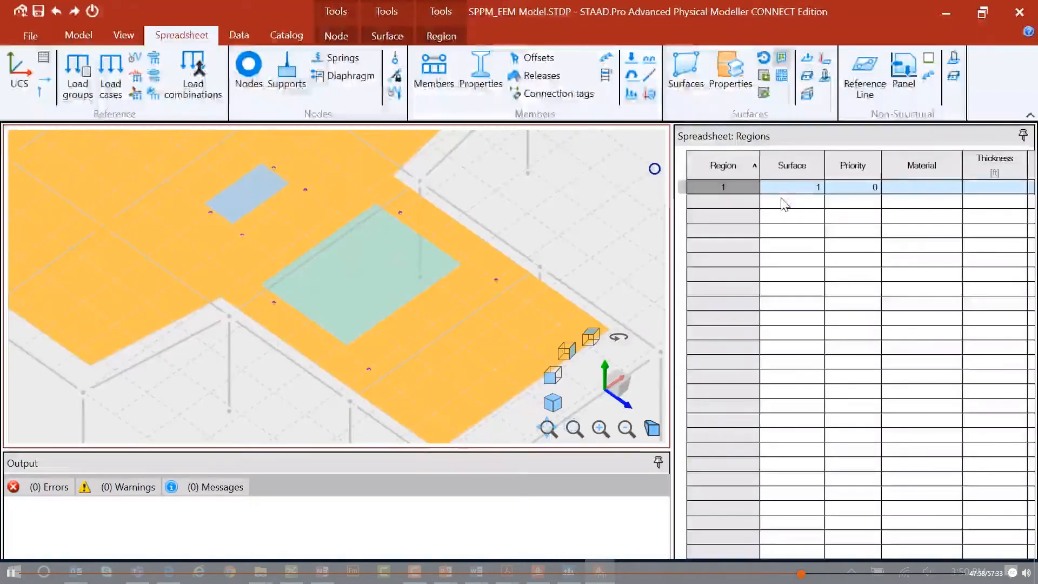
pyautogui.click(848, 186)
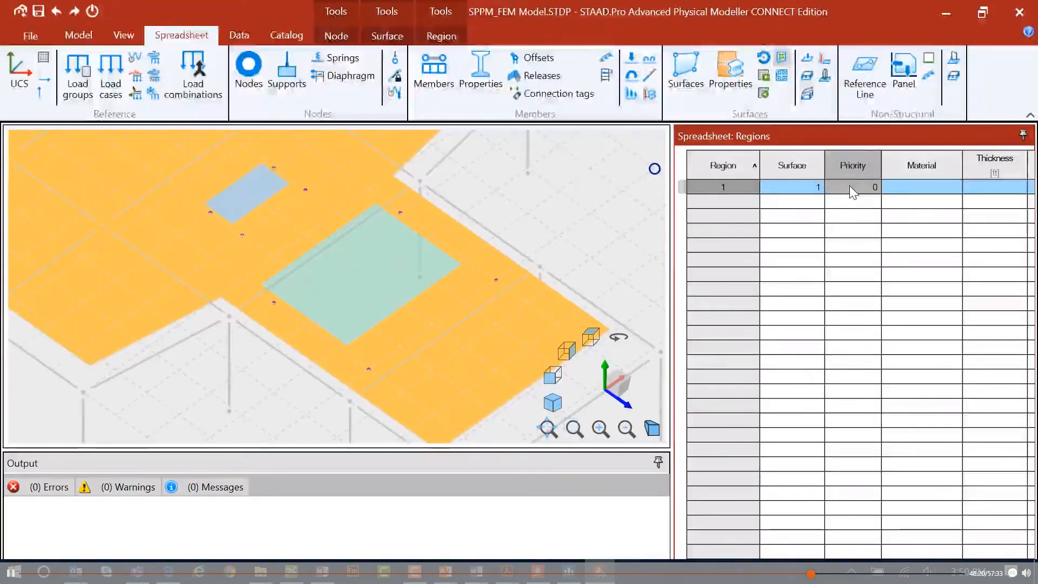
pyautogui.press('Tab')
pyautogui.press('Tab')
pyautogui.press('Tab')
pyautogui.press('Tab')
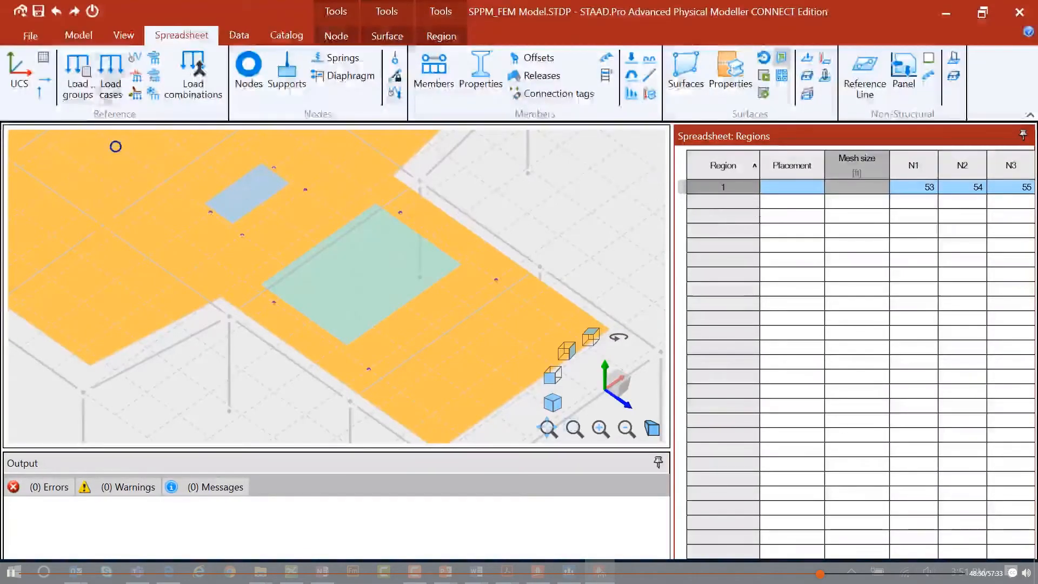
# Draw a reference line between two grid points along the lower floor's edge.
pyautogui.click(78, 35)
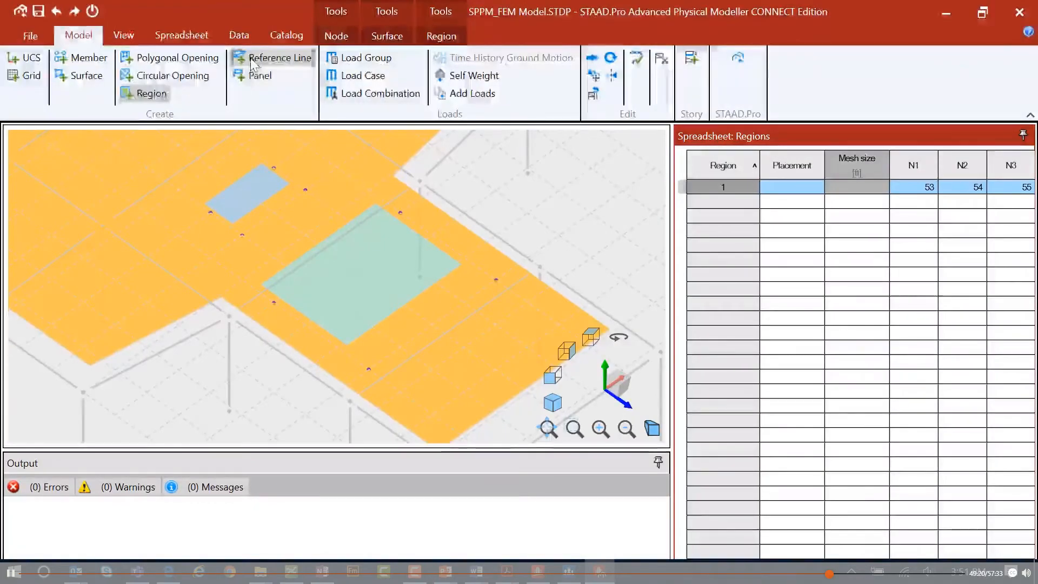
pyautogui.click(251, 60)
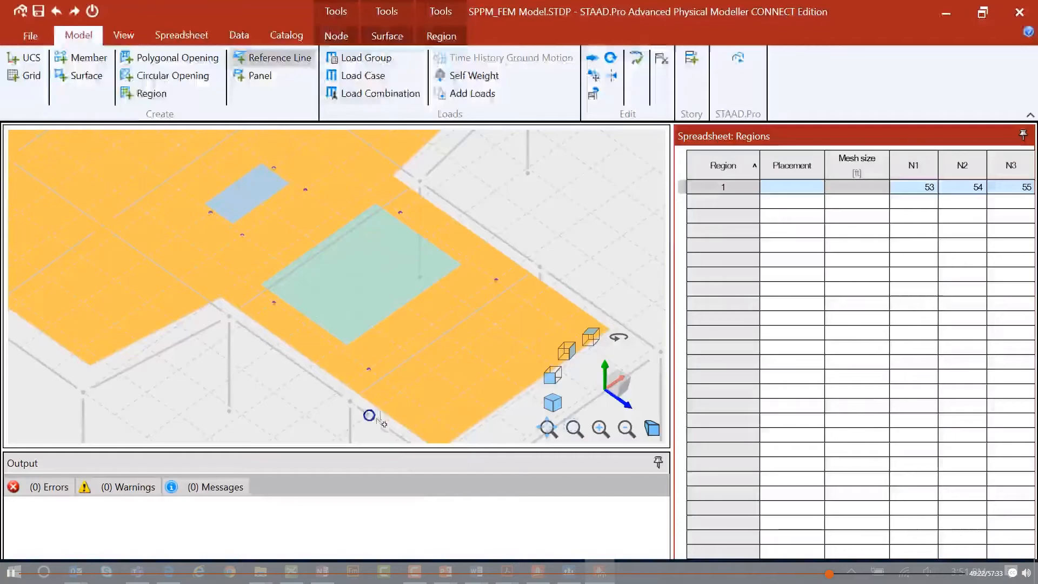
pyautogui.click(405, 436)
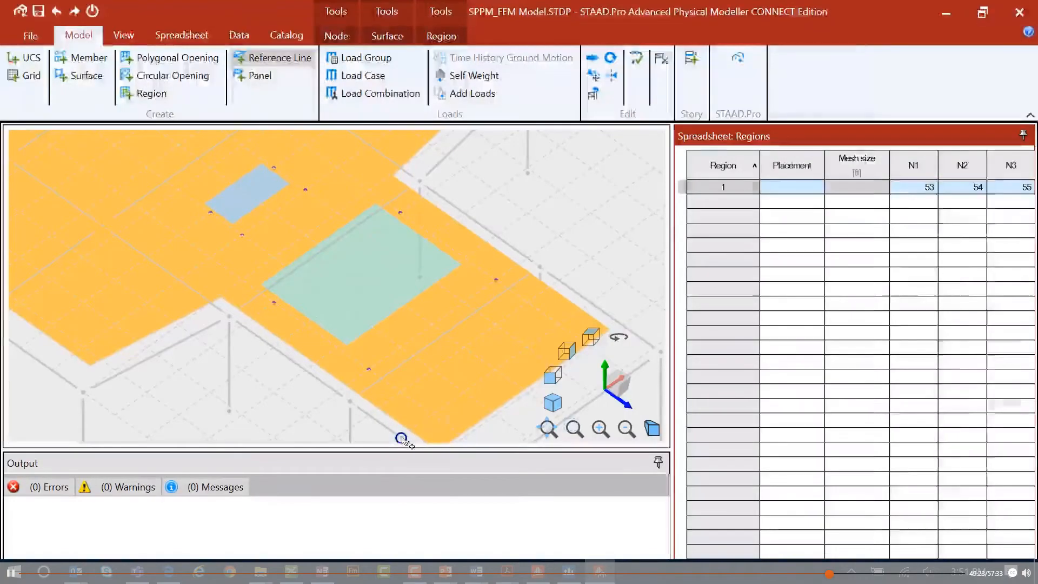
pyautogui.click(593, 306)
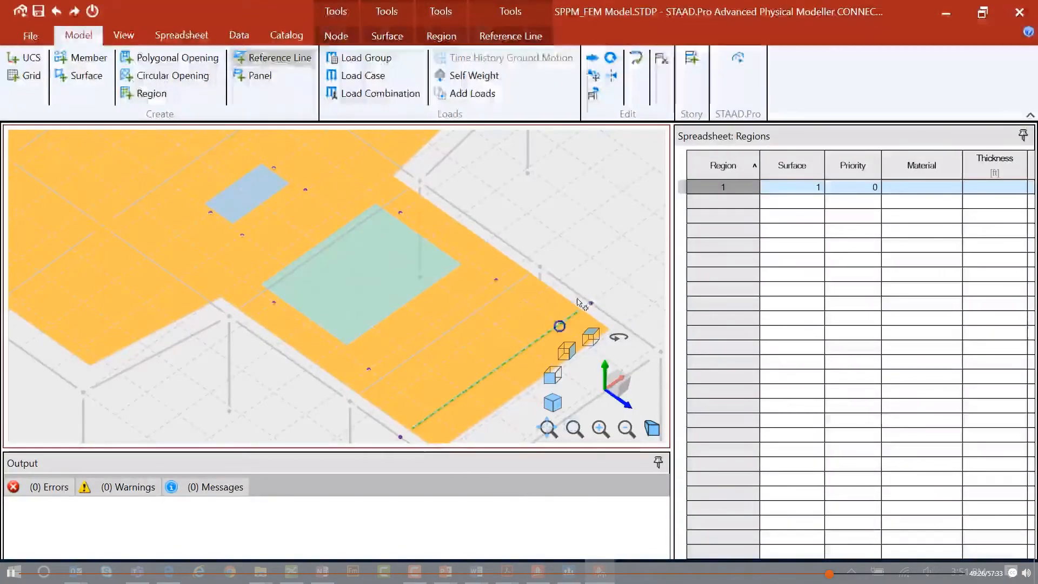
pyautogui.rightClick(591, 259)
pyautogui.press('Escape')
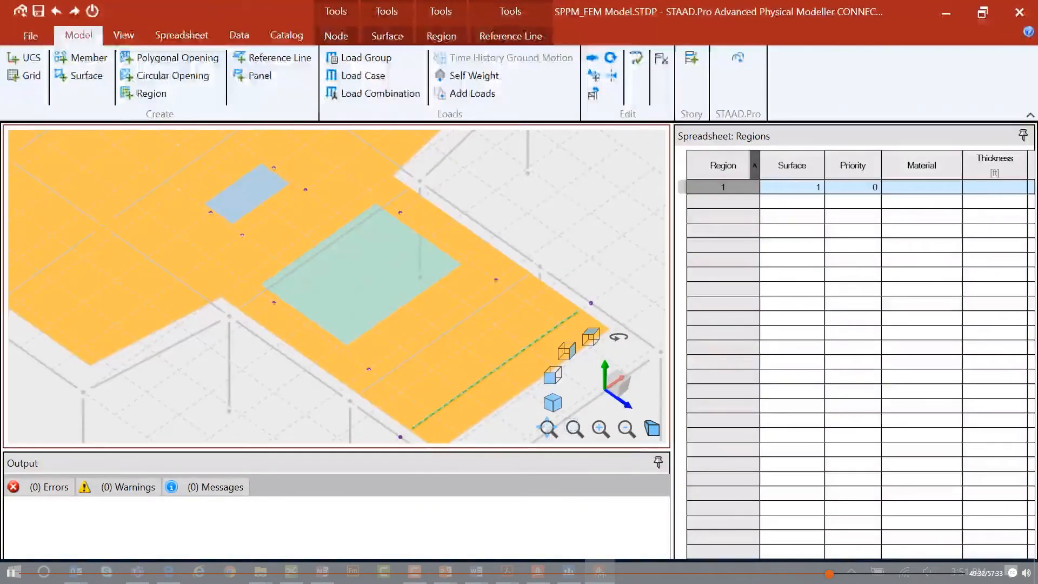
# Open the Reference Lines spreadsheet and inspect the line's mesh size cell.
pyautogui.click(122, 36)
pyautogui.click(162, 36)
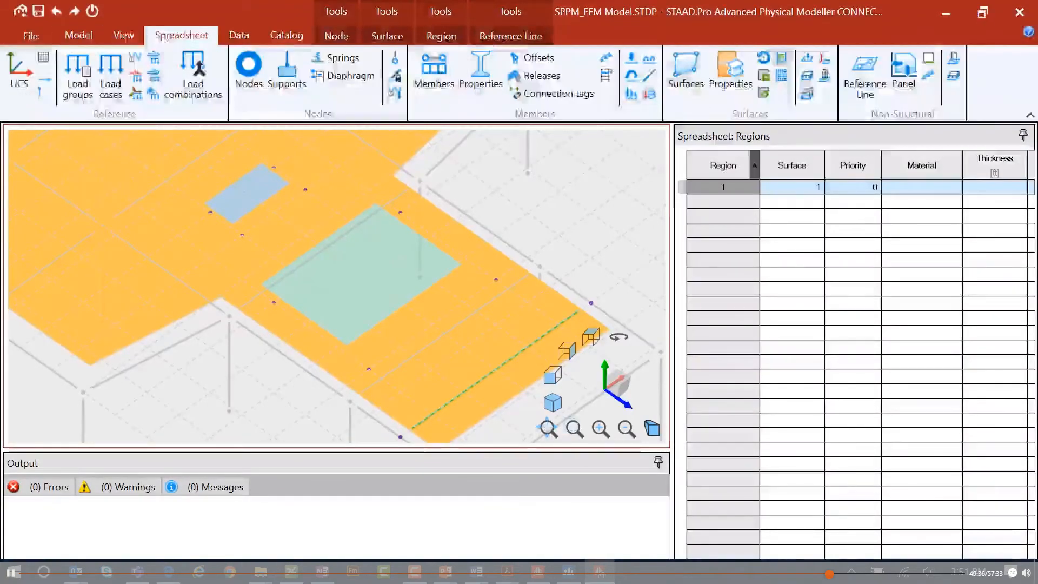
pyautogui.click(863, 69)
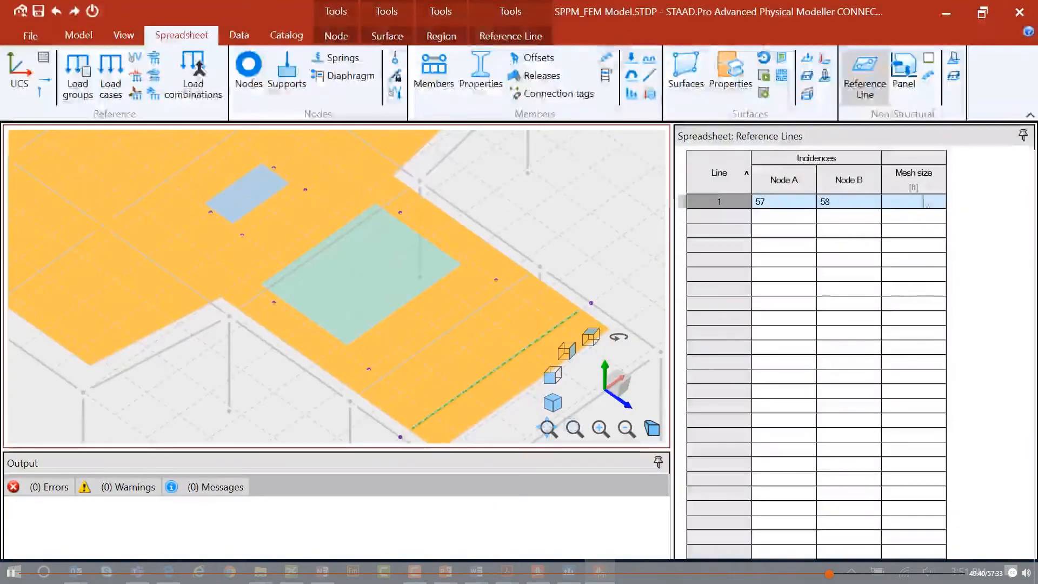
pyautogui.click(920, 203)
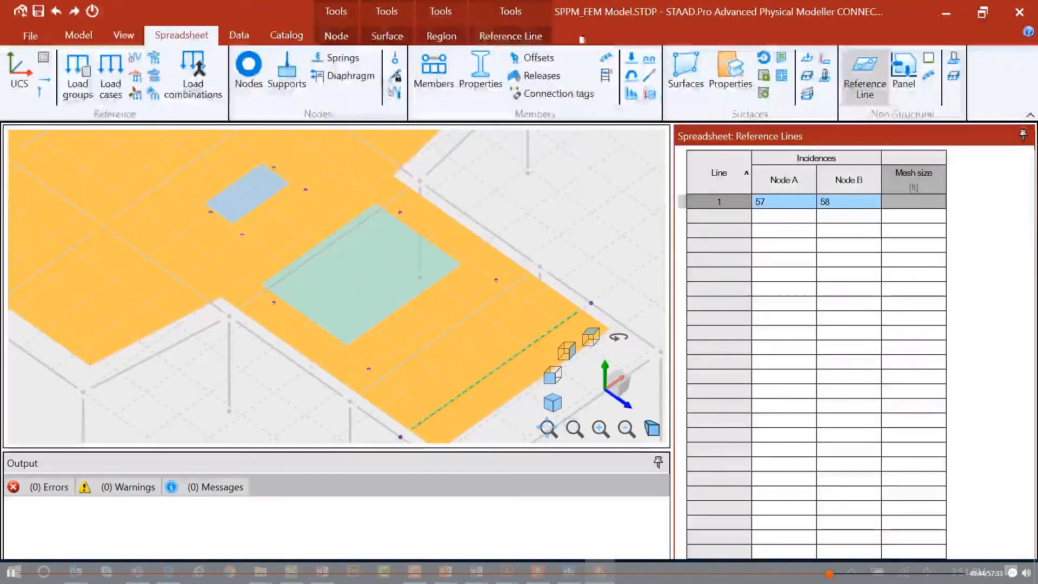
# Review the Region and Reference Line ribbon options for the new objects.
pyautogui.click(78, 35)
pyautogui.click(124, 35)
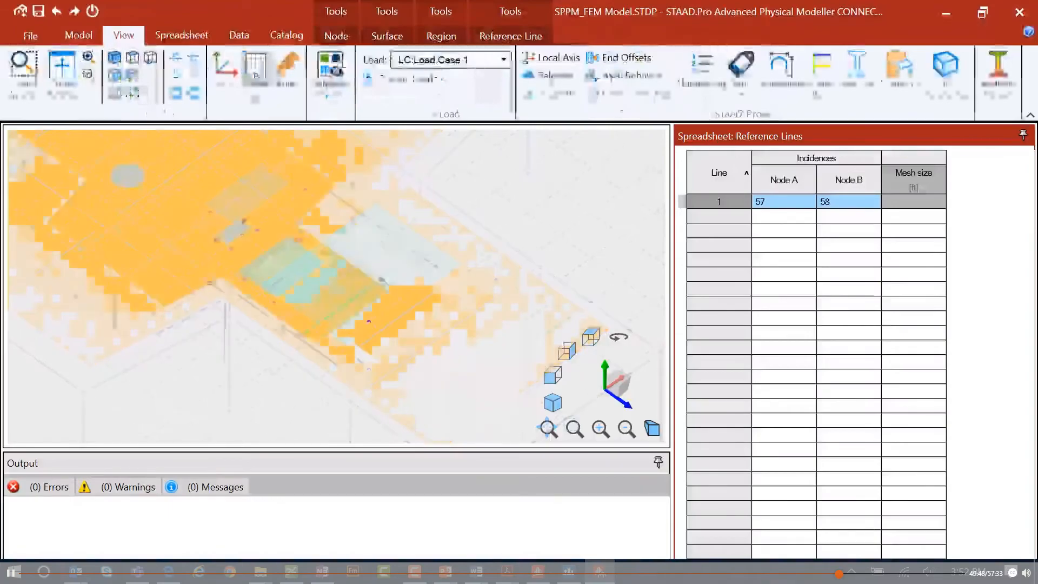
pyautogui.scroll(-3, 208, 282)
pyautogui.moveTo(186, 276); pyautogui.dragTo(269, 320, button='middle')
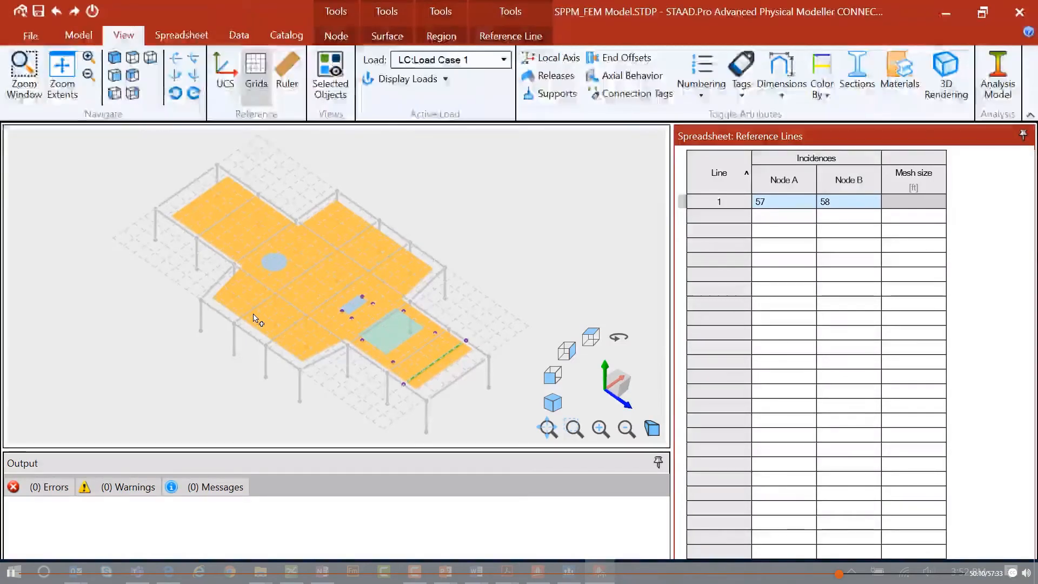
pyautogui.click(441, 37)
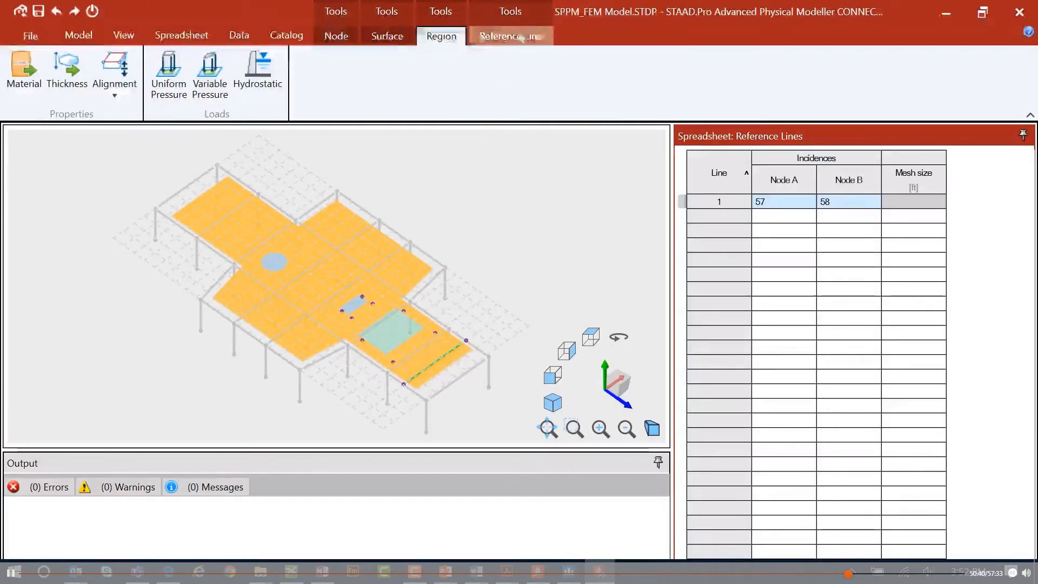
pyautogui.click(519, 37)
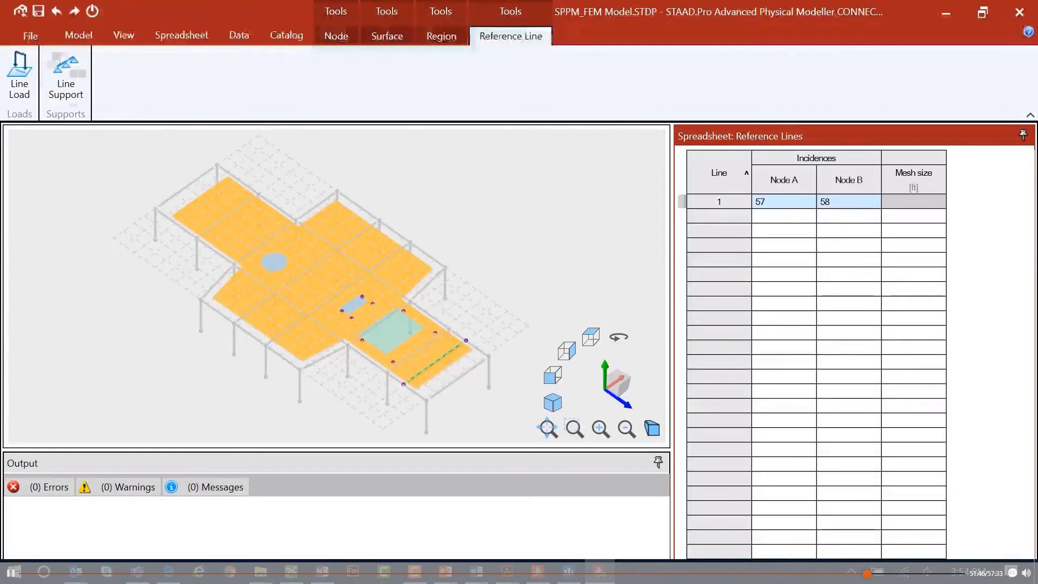
# Regenerate the analytical model and open the Surface Properties spreadsheet of the meshed surfaces.
pyautogui.click(40, 15)
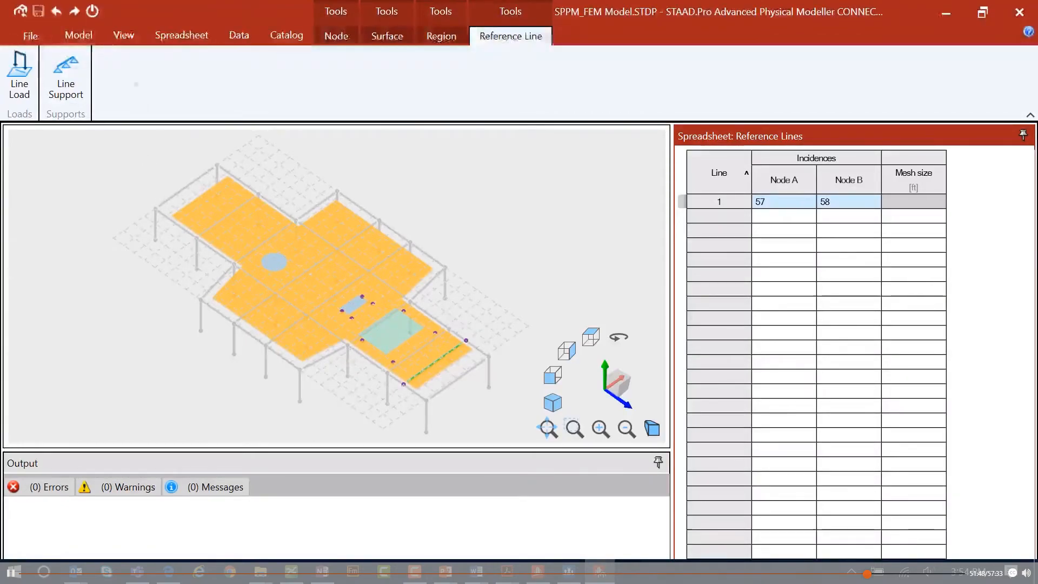
pyautogui.click(124, 35)
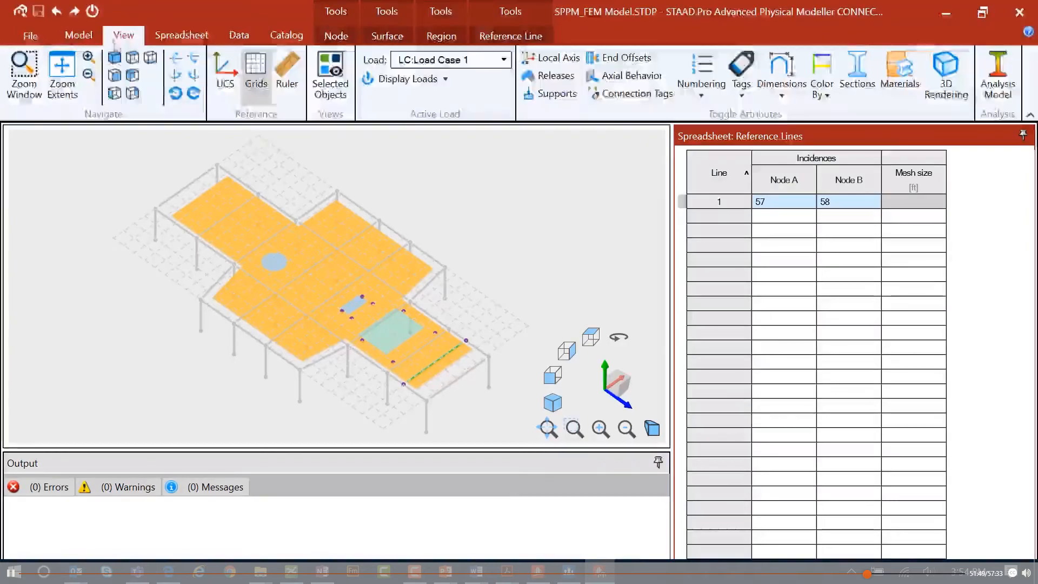
pyautogui.click(998, 90)
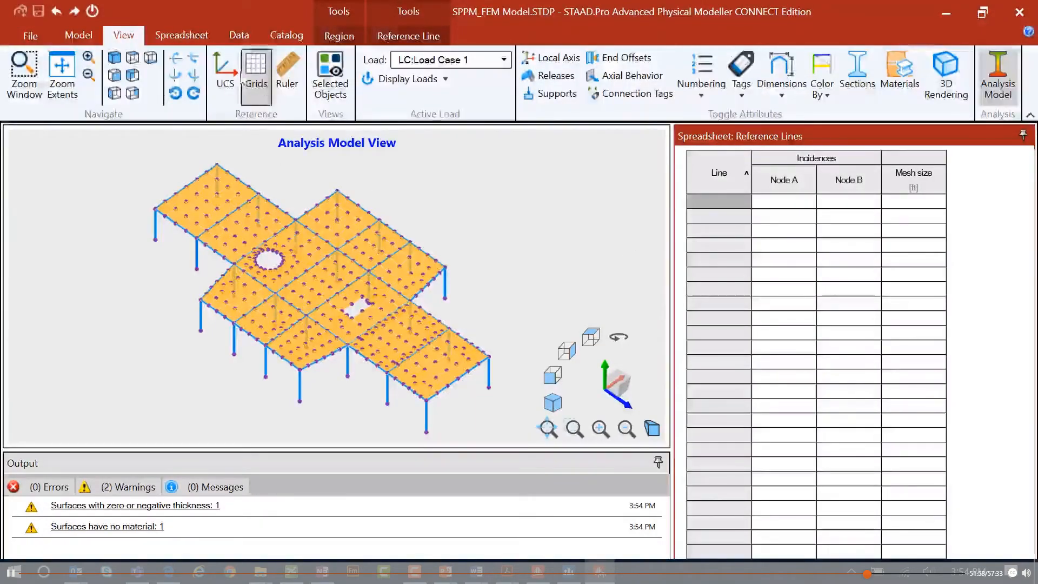
pyautogui.click(182, 38)
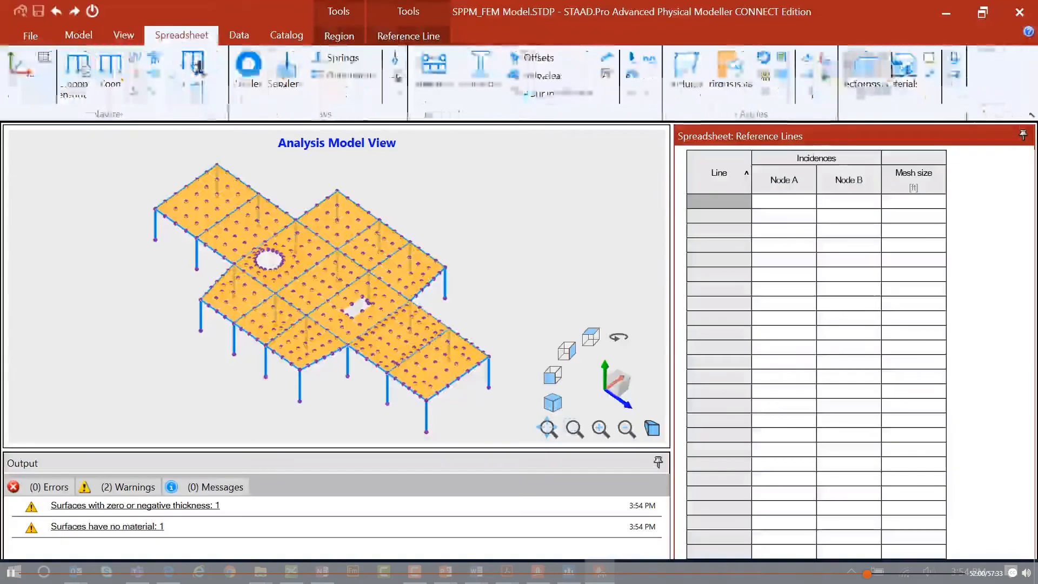
pyautogui.click(731, 75)
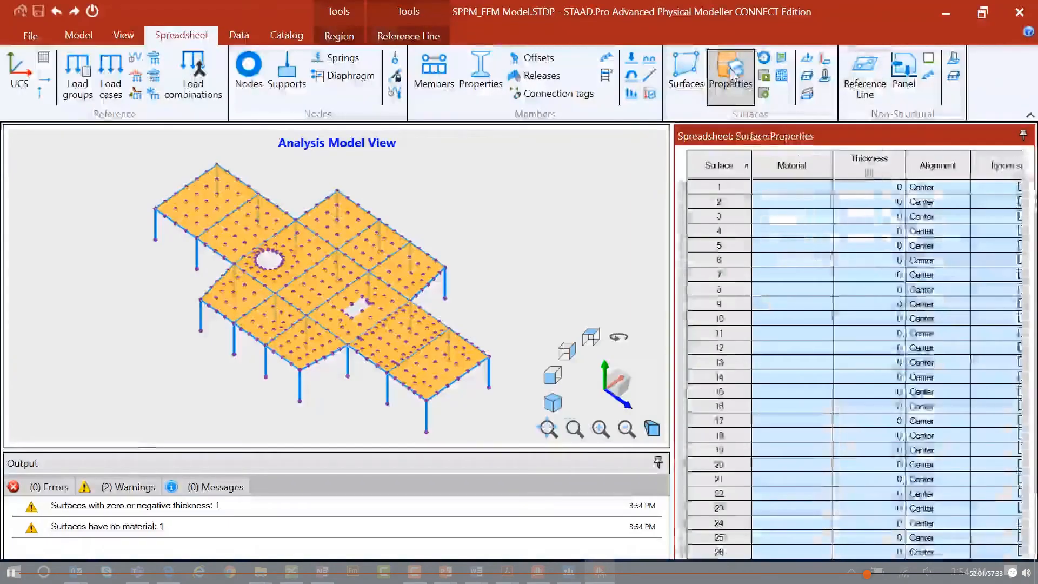
# Set the surface's mesh size to 3 ft in the Surface Properties spreadsheet of the physical model.
pyautogui.click(805, 191)
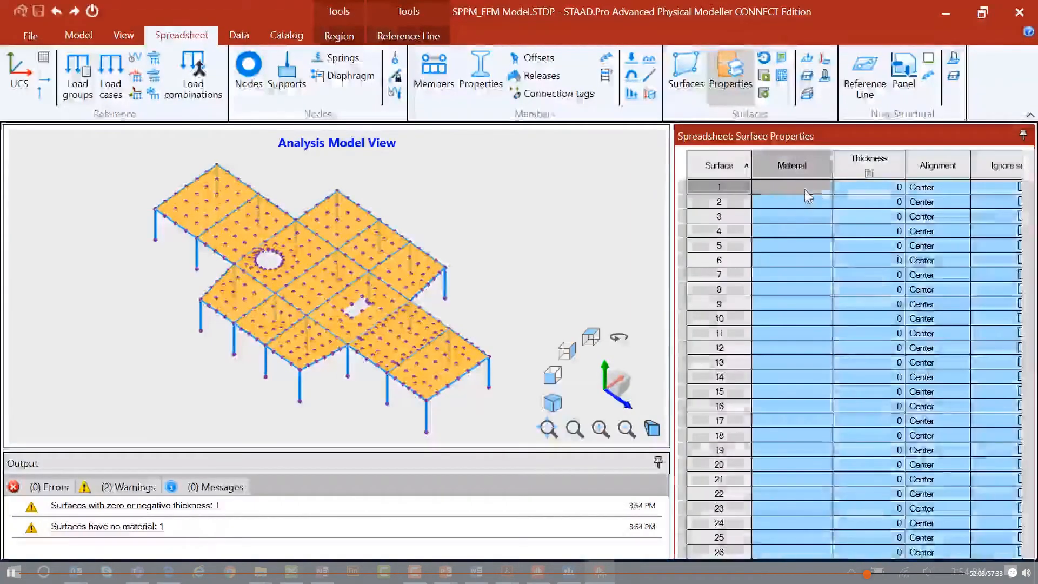
pyautogui.press('Right')
pyautogui.press('Right')
pyautogui.press('Right')
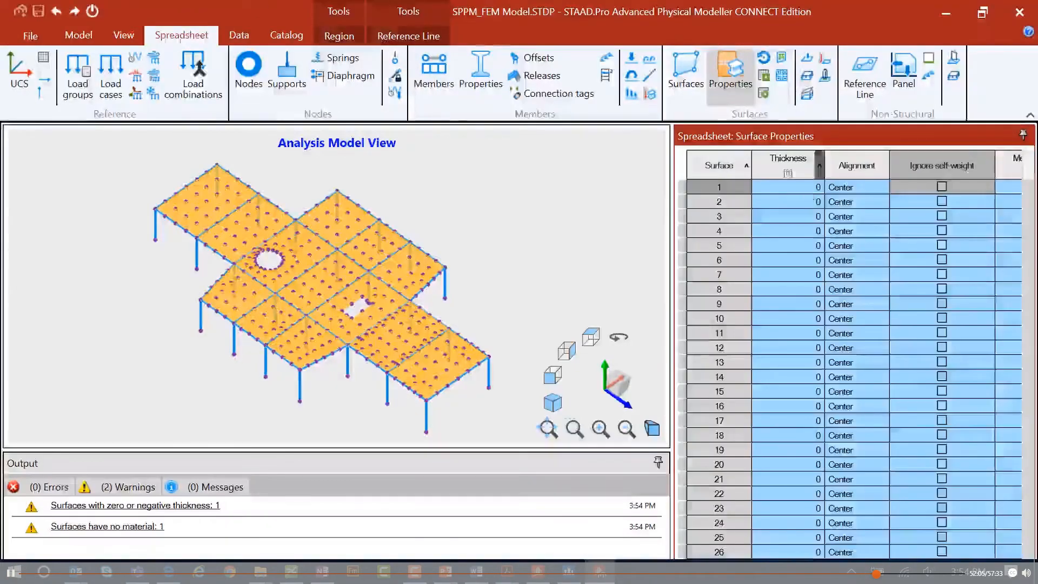
pyautogui.click(124, 35)
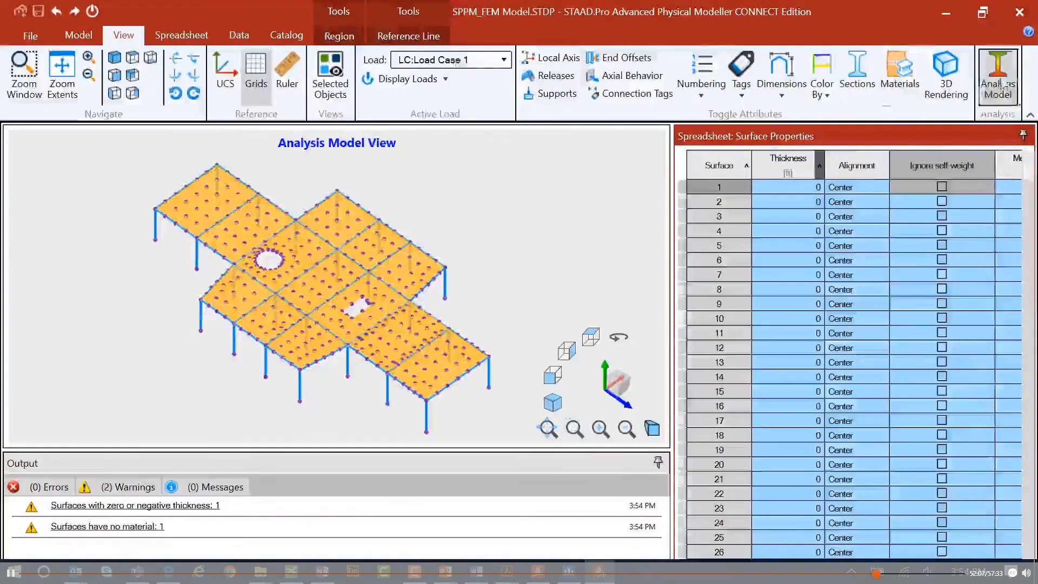
pyautogui.click(999, 81)
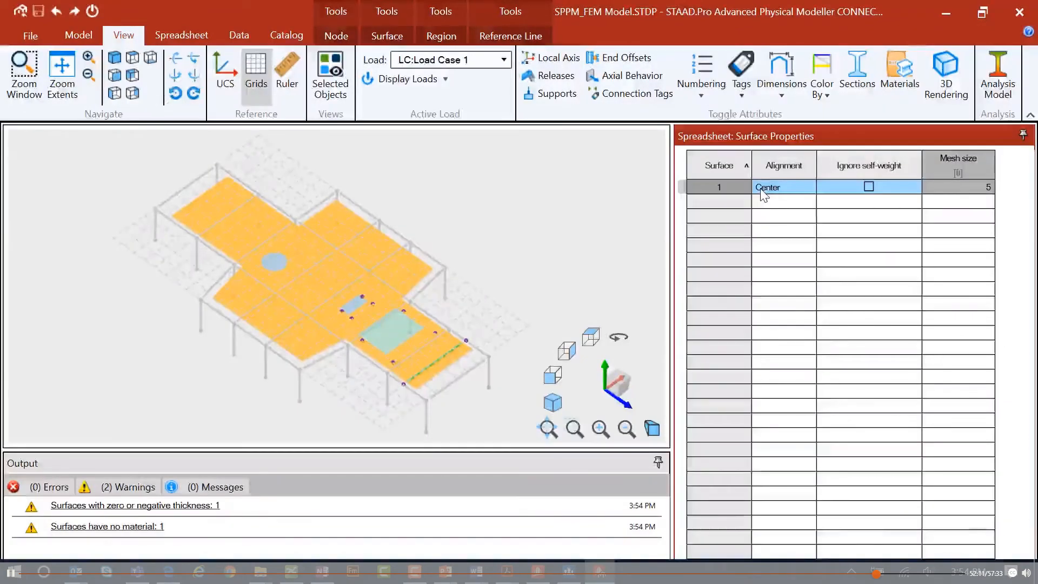
pyautogui.write('3')
pyautogui.press('Return')
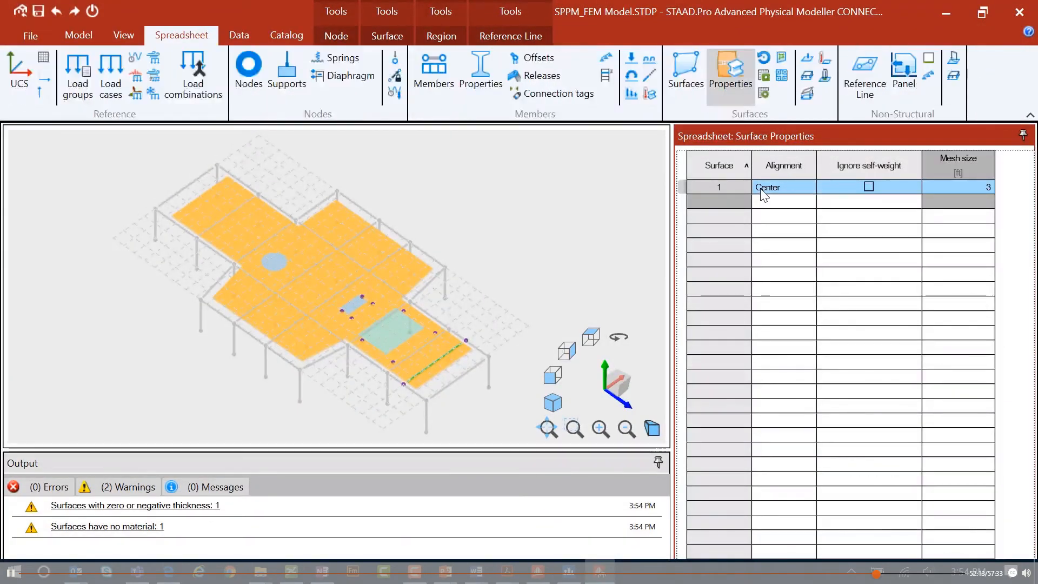
# Regenerate the analytical model with the refined surface mesh and switch back to the physical model view.
pyautogui.click(123, 35)
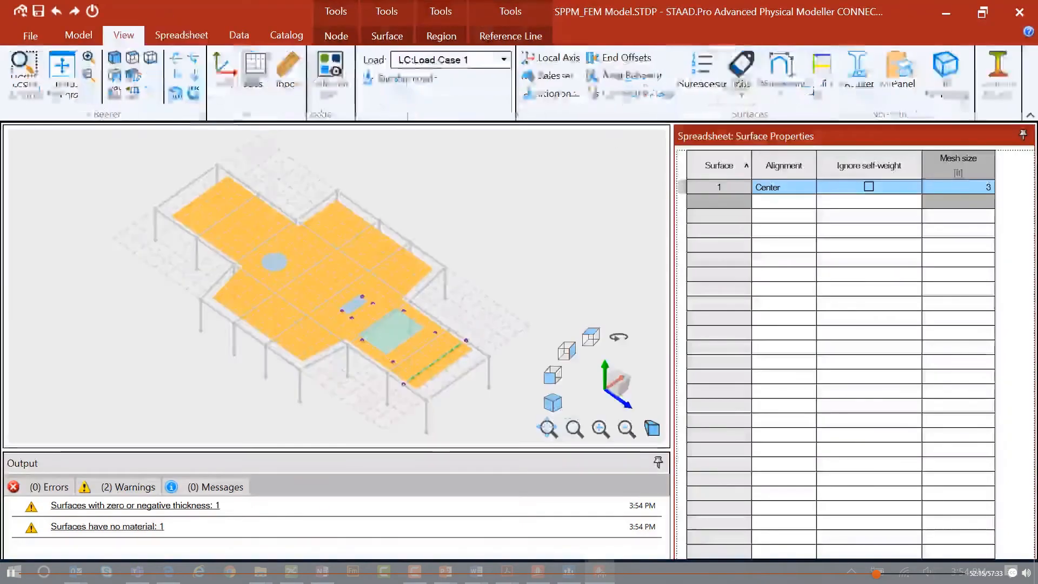
pyautogui.click(998, 76)
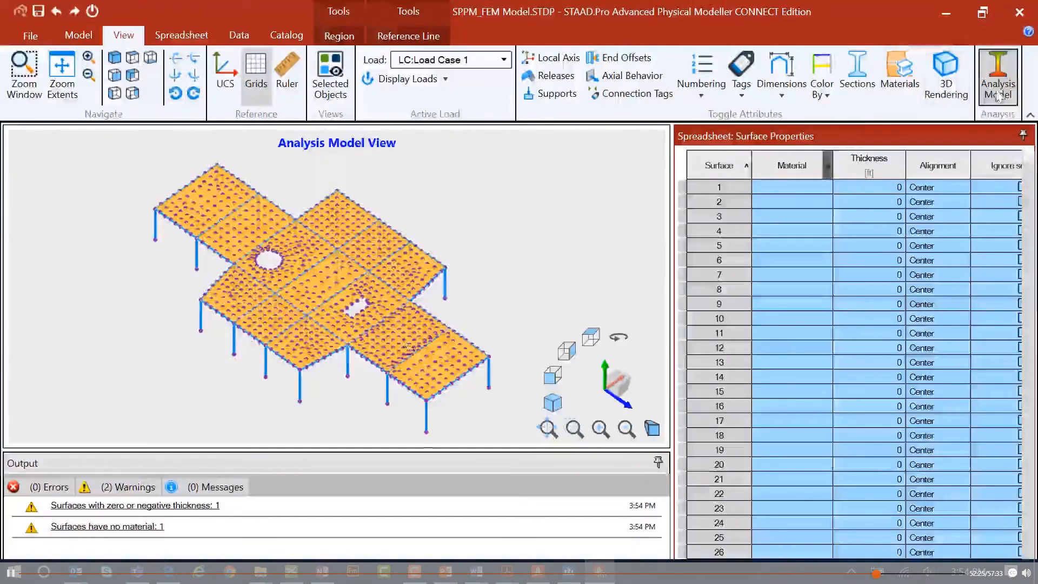
pyautogui.click(997, 81)
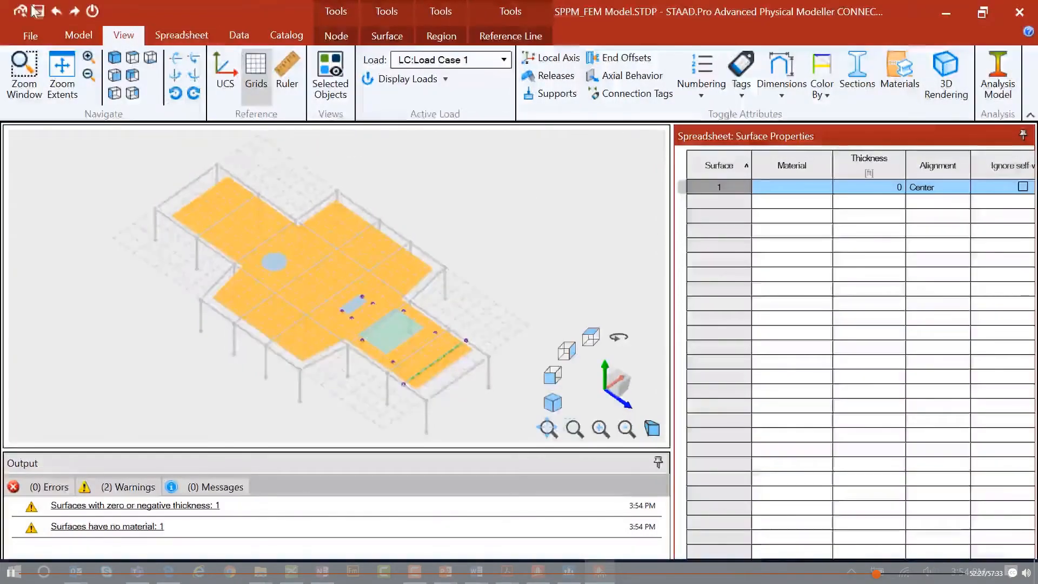
# Return the model to Analytical Modeling in STAAD.Pro.
pyautogui.click(36, 11)
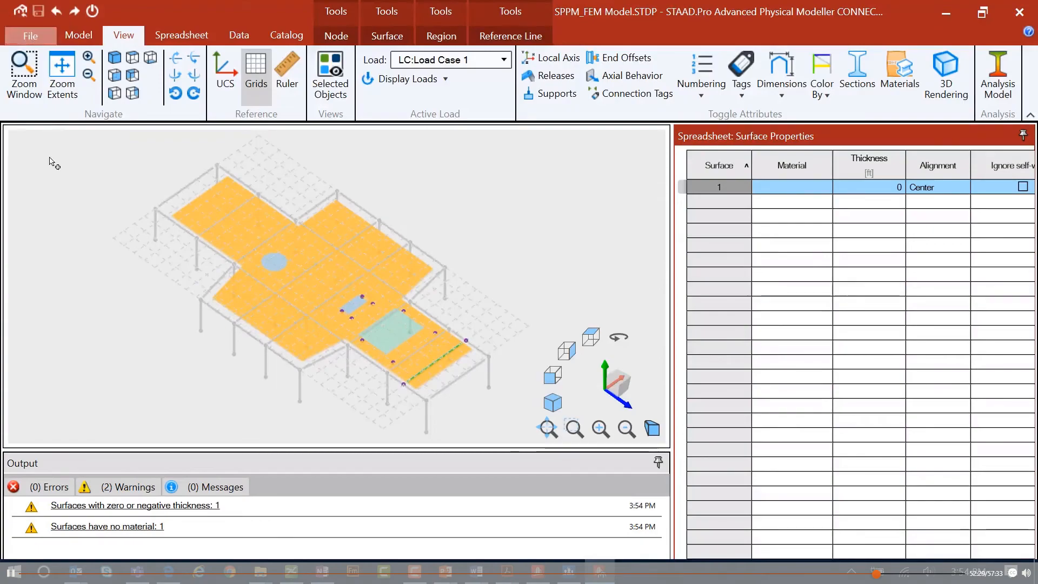
pyautogui.click(26, 12)
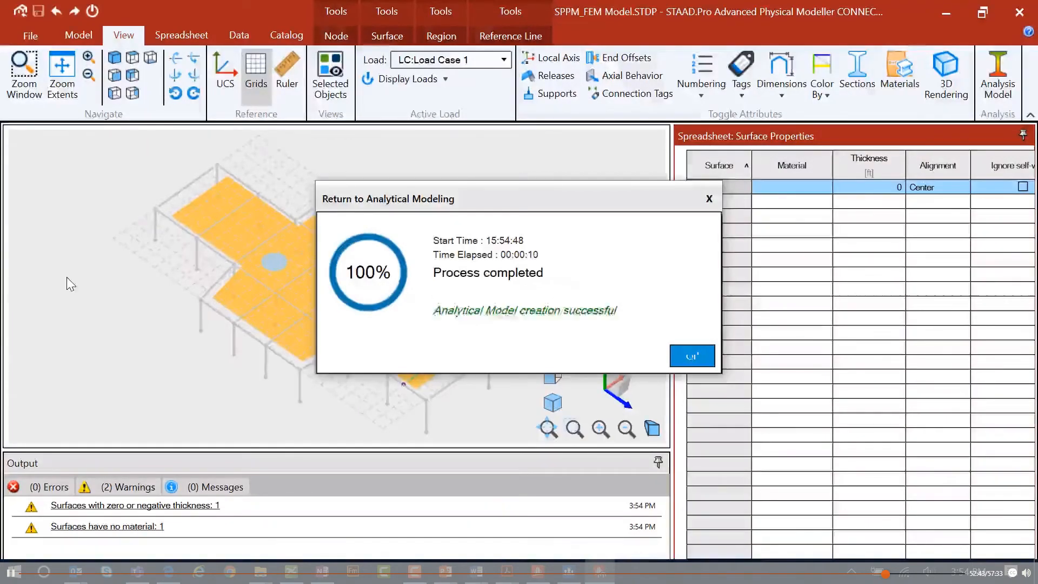
pyautogui.click(696, 355)
pyautogui.click(625, 327)
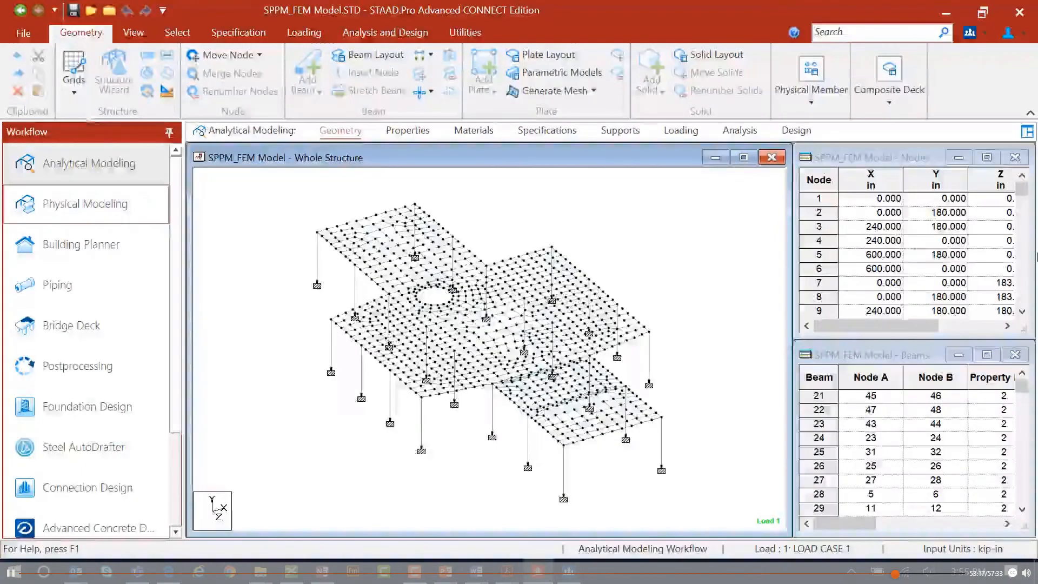
# Open the Command File Editor to examine the generated input file, then close it.
pyautogui.click(456, 36)
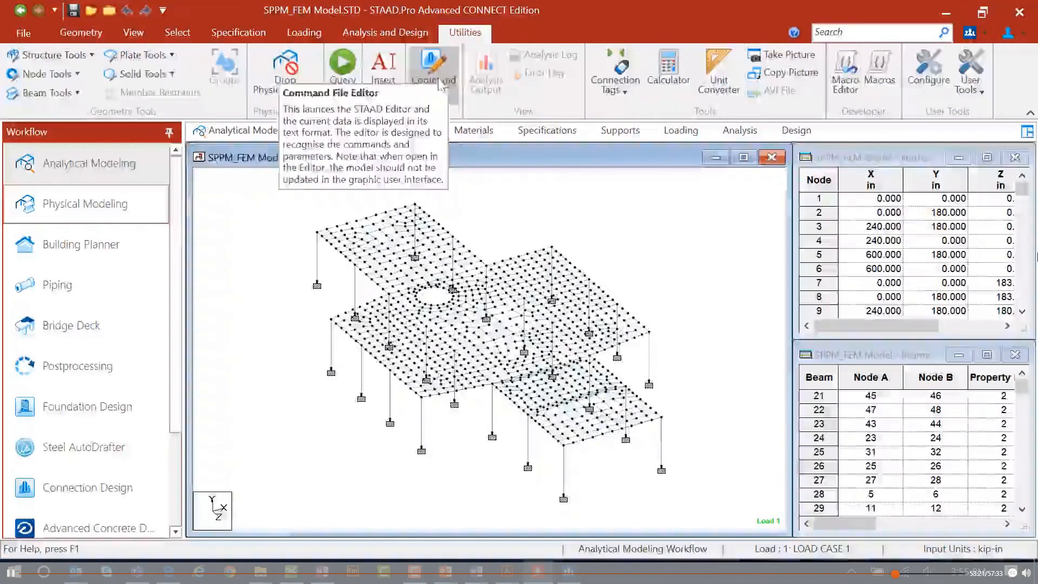
pyautogui.click(438, 81)
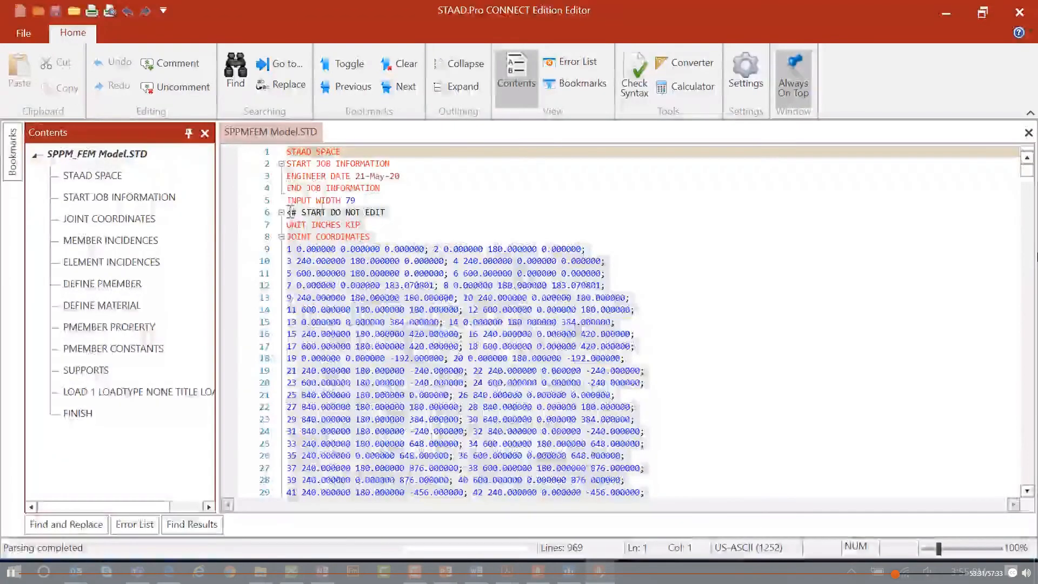
pyautogui.scroll(-5, 415, 282)
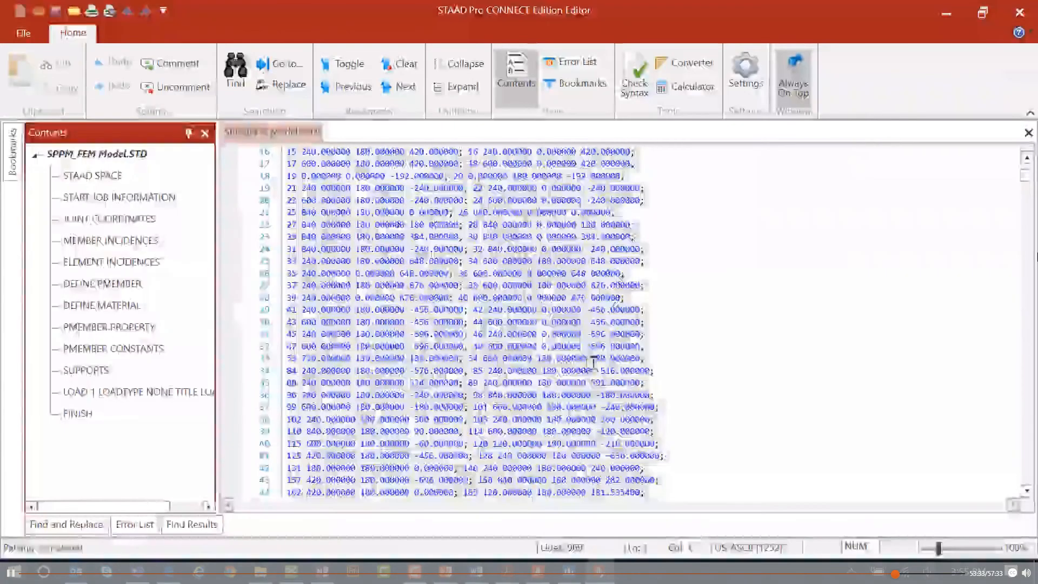
pyautogui.click(522, 345)
pyautogui.scroll(-7, 715, 365)
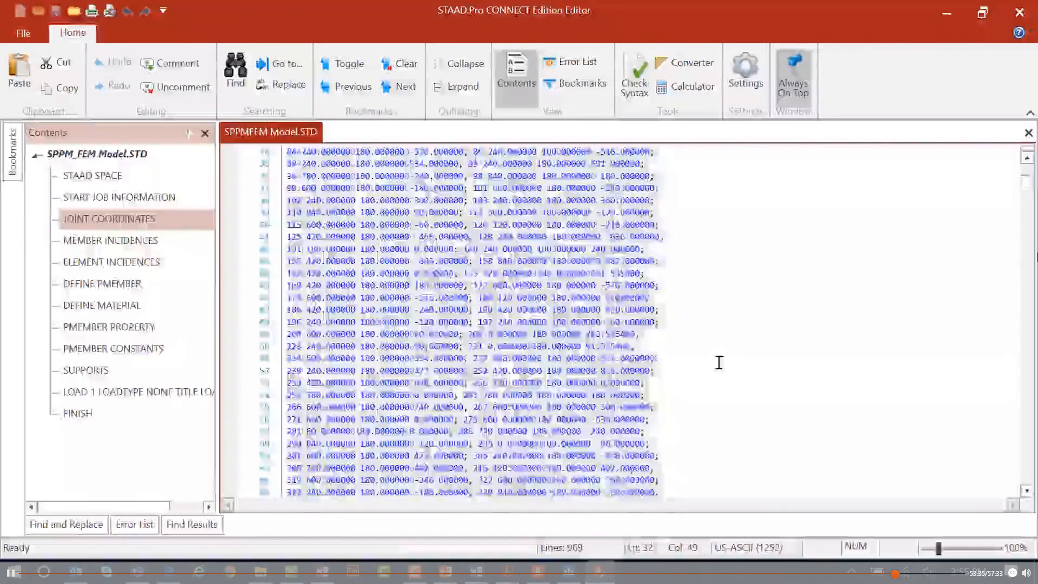
pyautogui.scroll(-20, 714, 370)
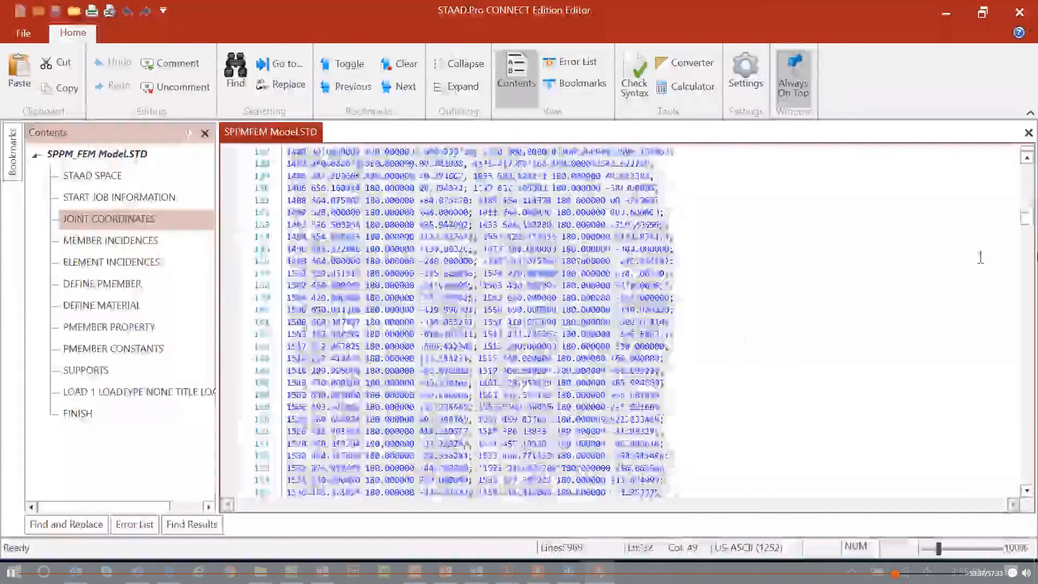
pyautogui.moveTo(1026, 218); pyautogui.dragTo(1027, 479)
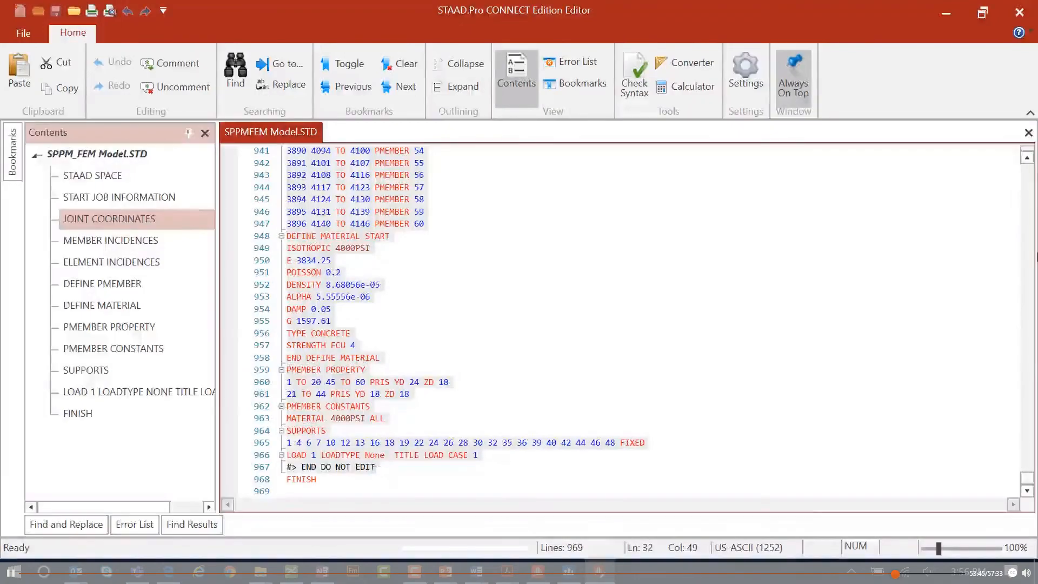
pyautogui.click(1019, 12)
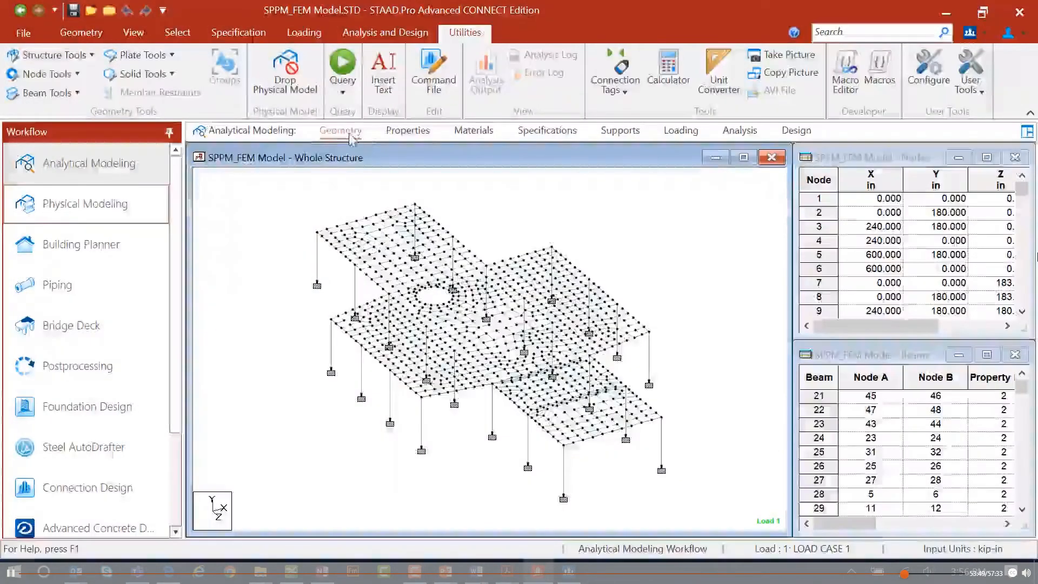
# Step through the Properties, Materials, Specifications, Supports, Loading, Analysis and Design pages to review the analytical model.
pyautogui.click(406, 130)
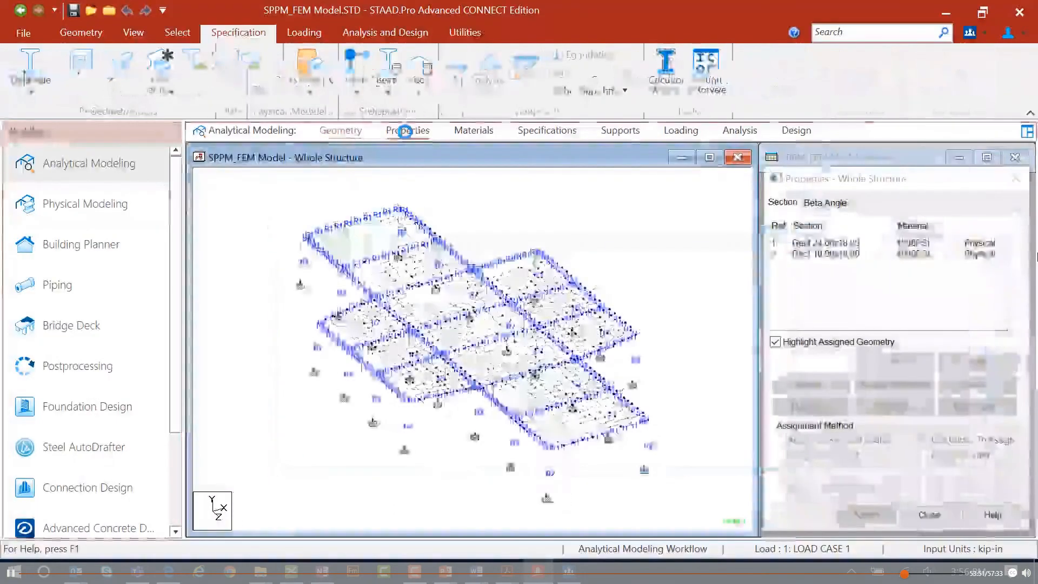
pyautogui.click(473, 130)
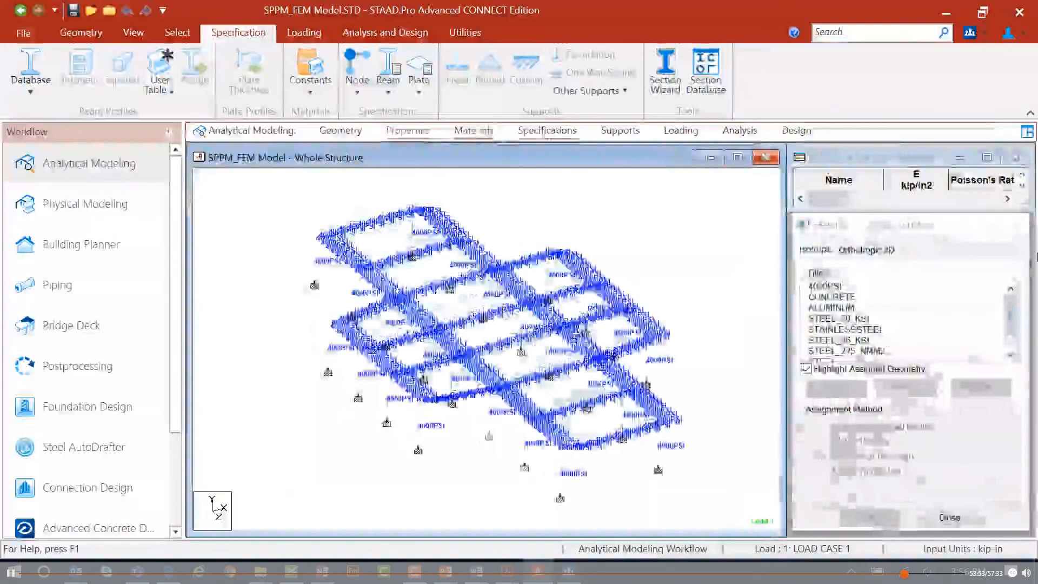
pyautogui.click(547, 131)
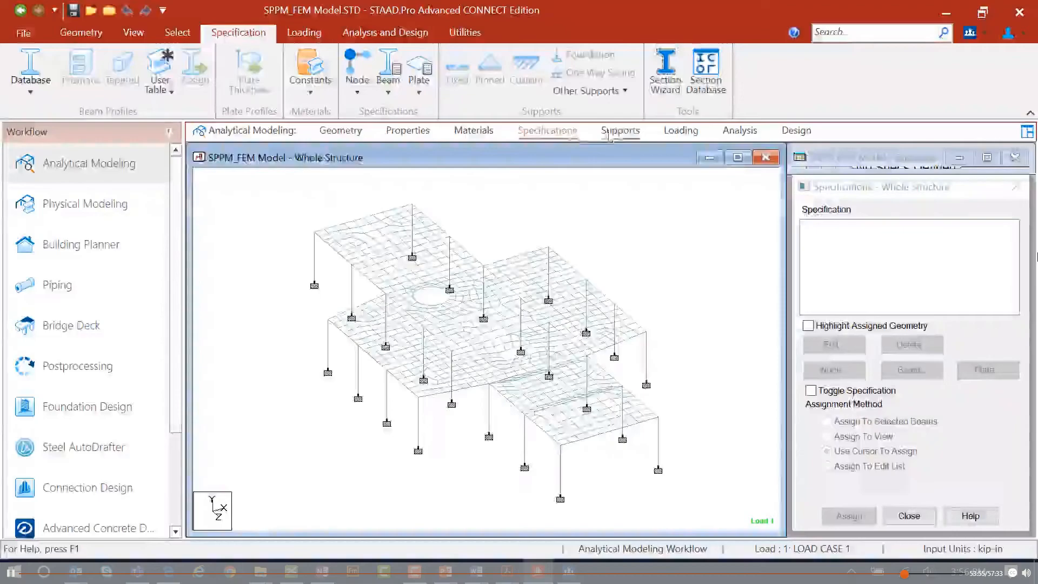
pyautogui.click(610, 133)
pyautogui.click(680, 130)
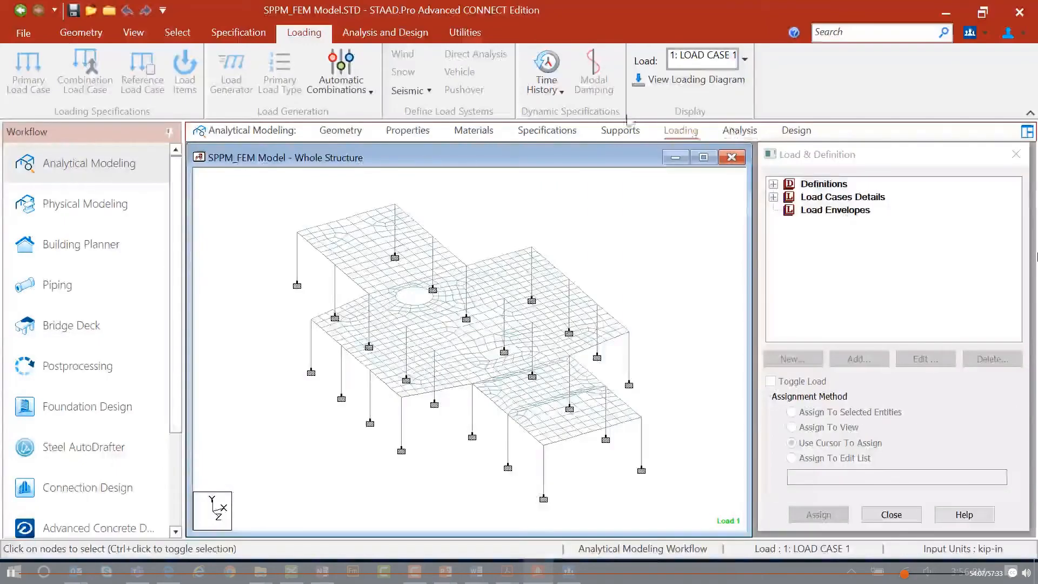
pyautogui.click(740, 135)
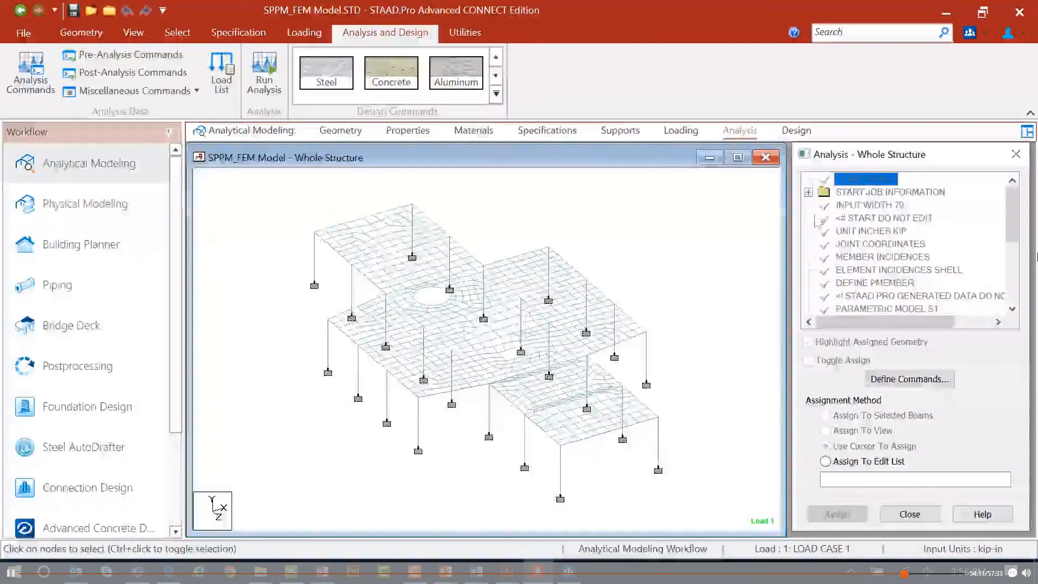
pyautogui.click(796, 130)
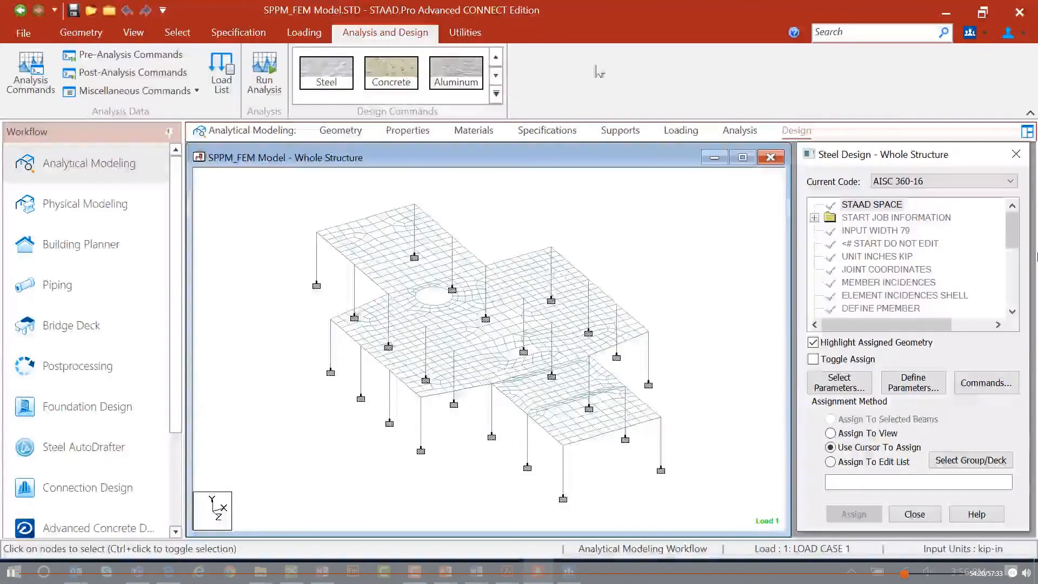
pyautogui.click(606, 85)
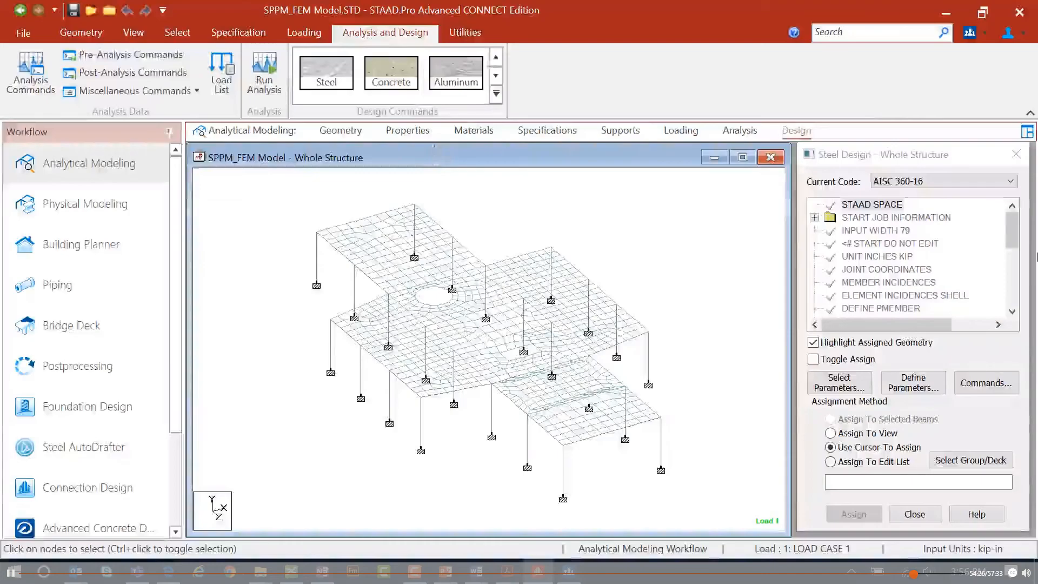
pyautogui.click(458, 34)
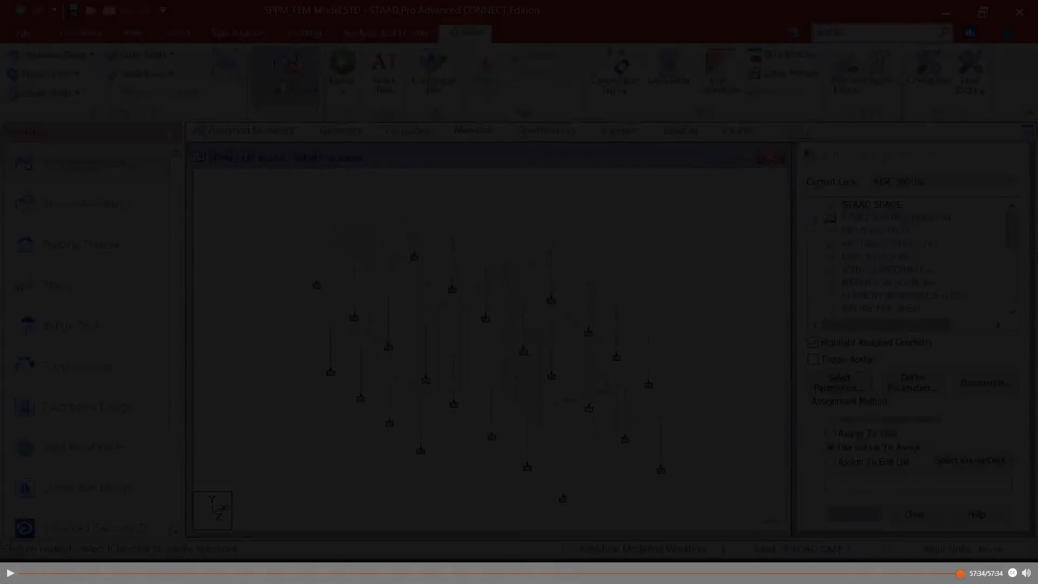
pyautogui.hotkey('alt', 'z')
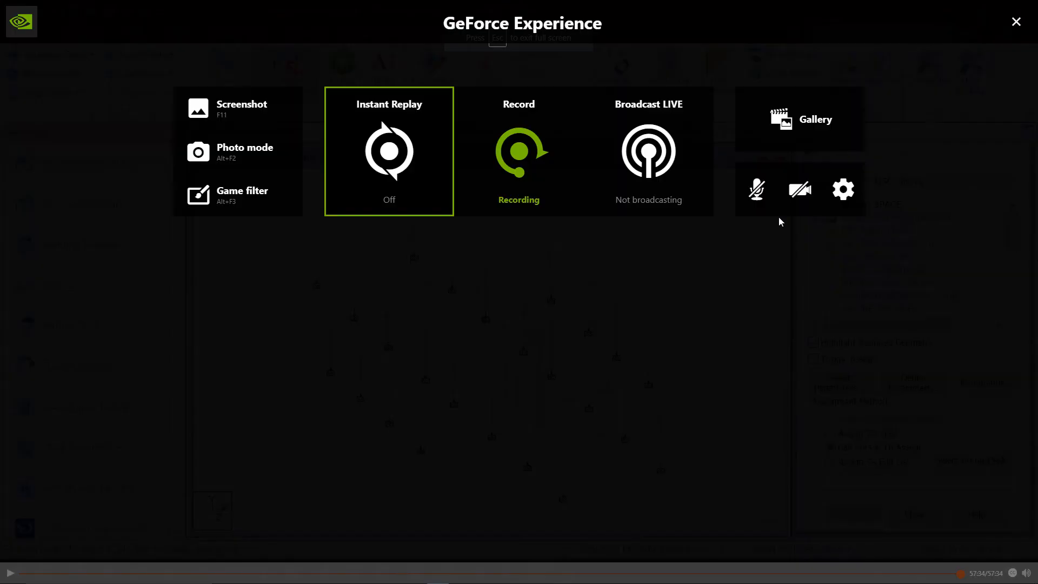